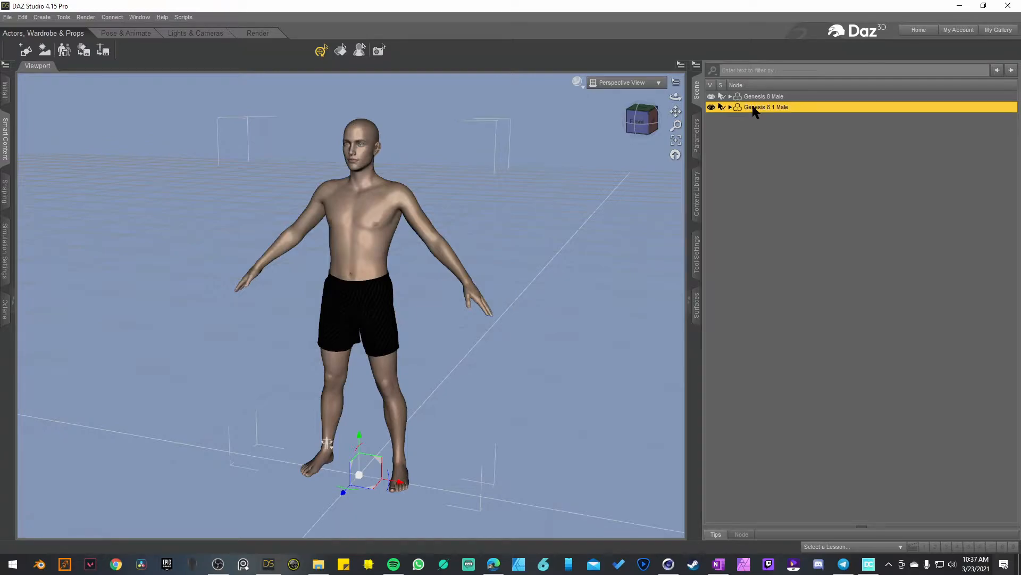
Step: Delete the Genesis 8.1 Male figure from the scene
left_click(760, 127)
left_click(757, 107)
key("Delete")
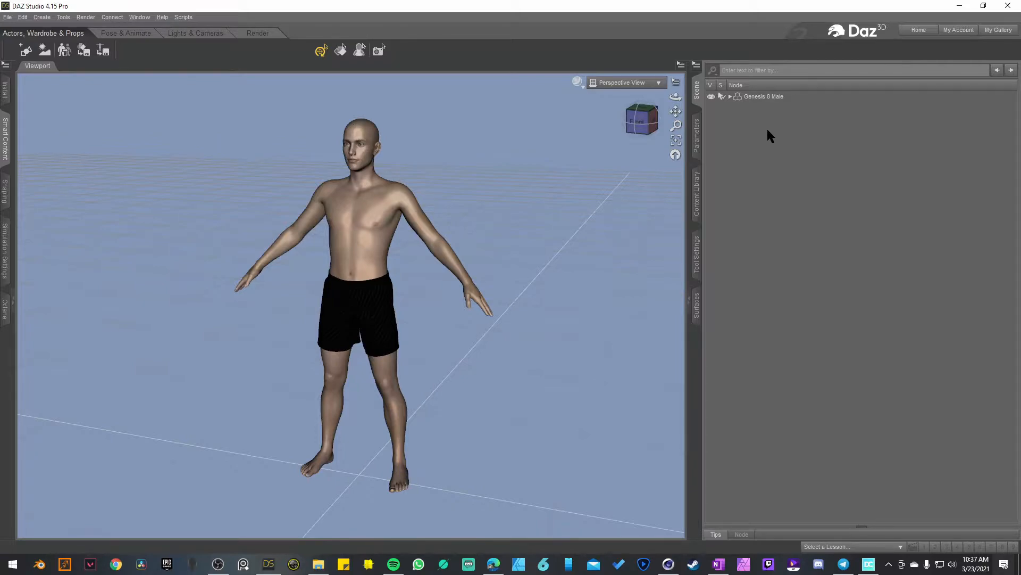
Step: Switch to the browser, view the Daz to Cinema 4D bridge page on the Daz 3D site, and return to DAZ Studio
key("alt+Tab")
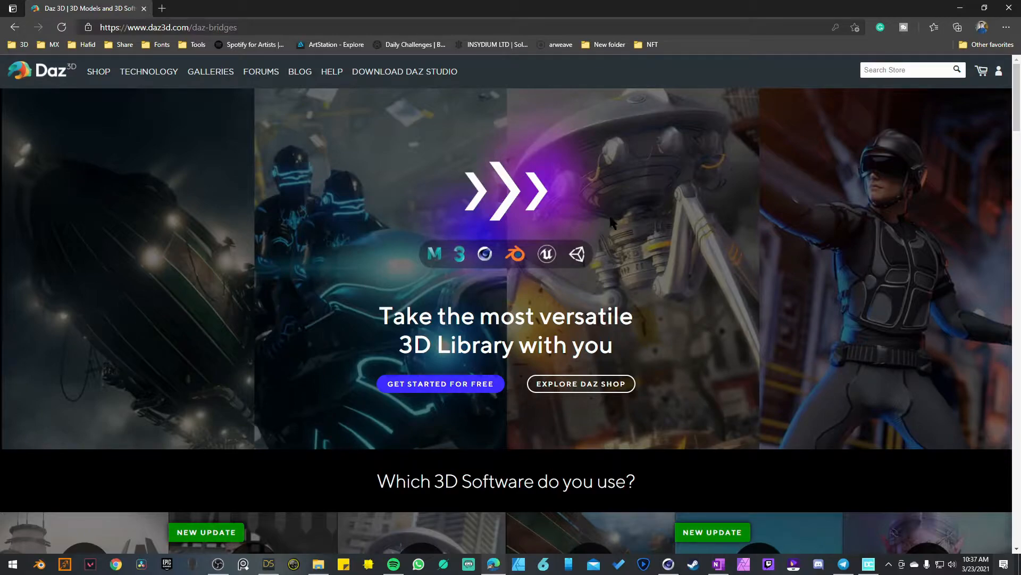
scroll(293, 240, "down", 5)
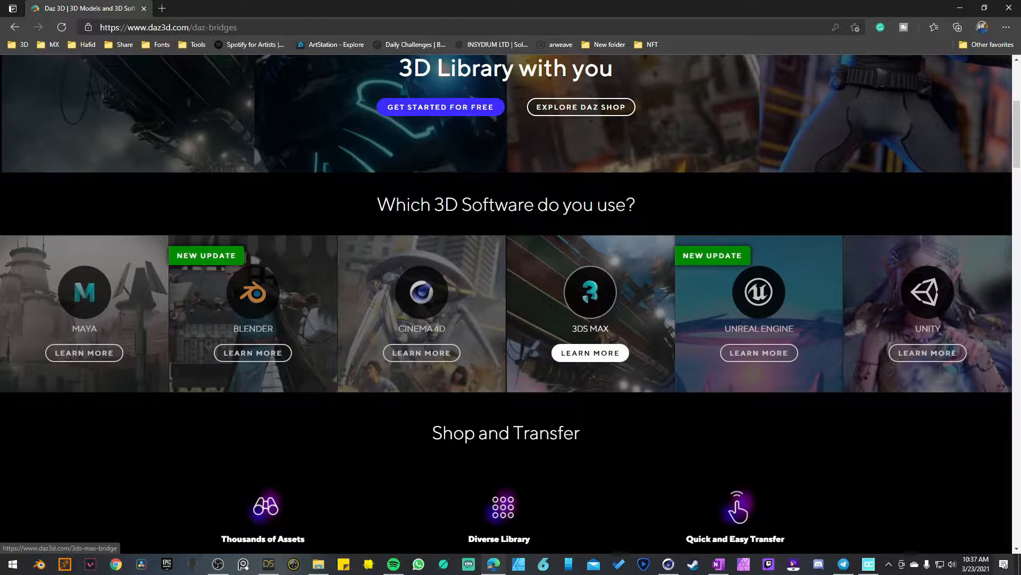
left_click_drag(1017, 143, 1020, 378)
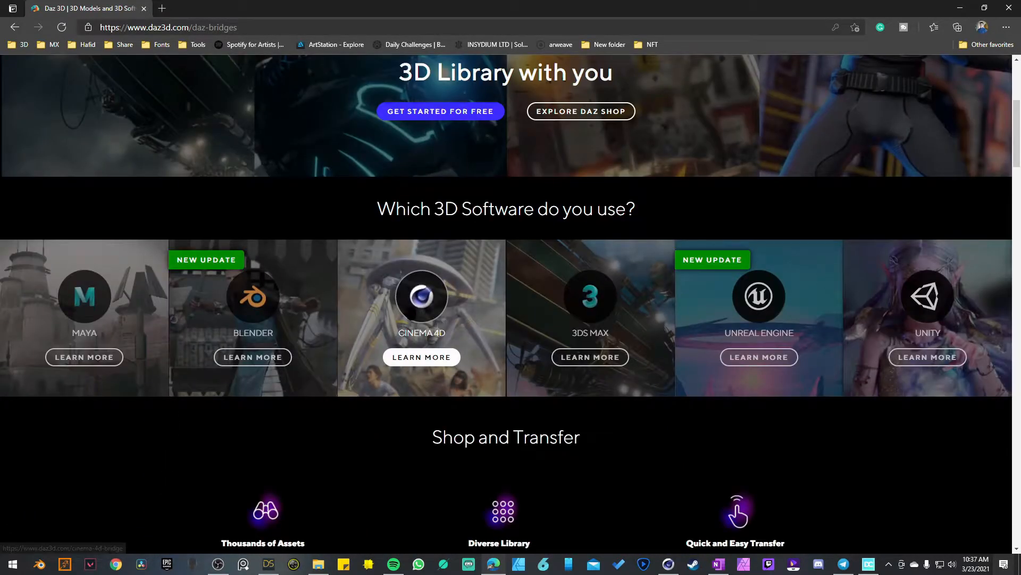
left_click(409, 317)
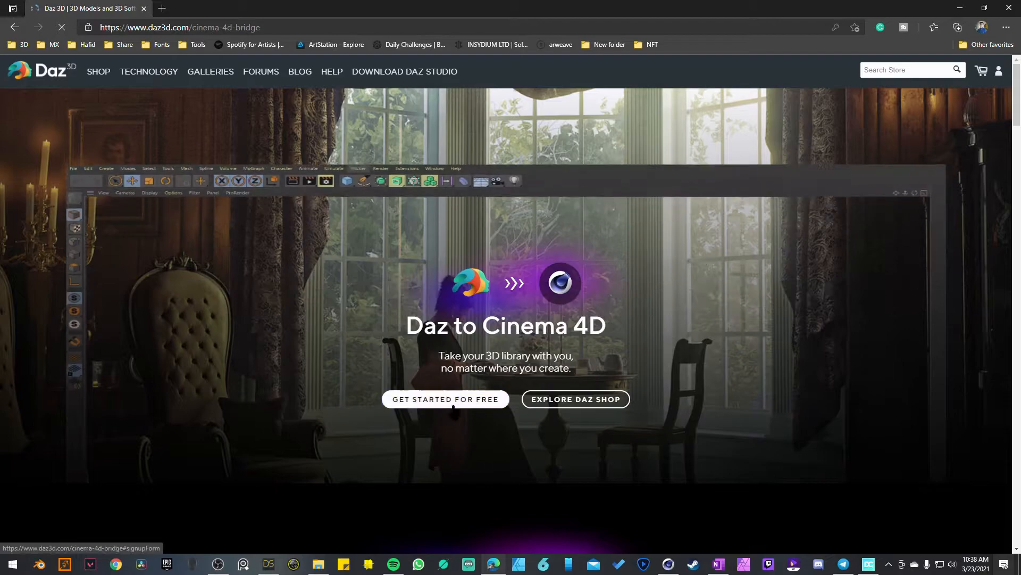
left_click(446, 400)
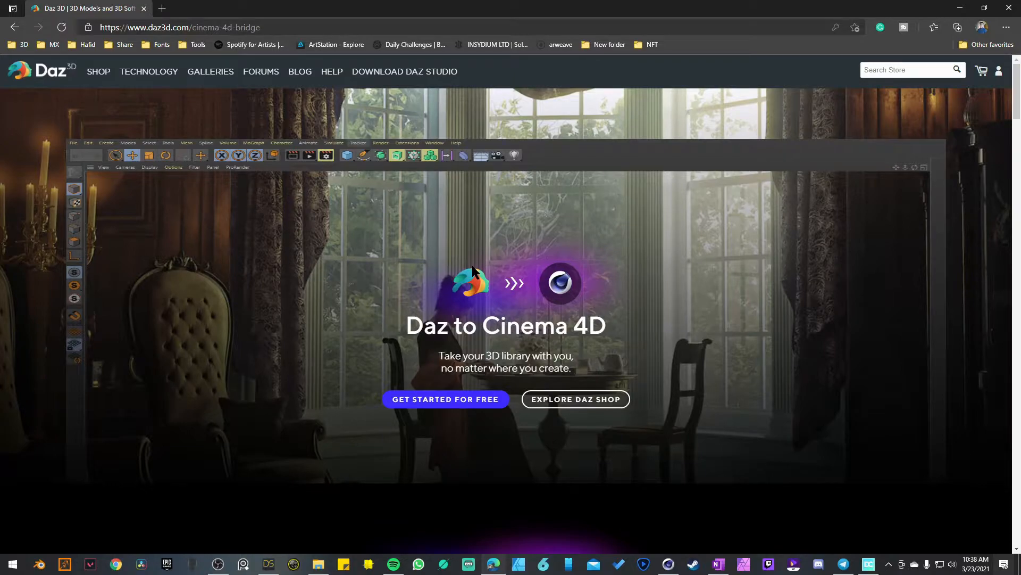
left_click(960, 8)
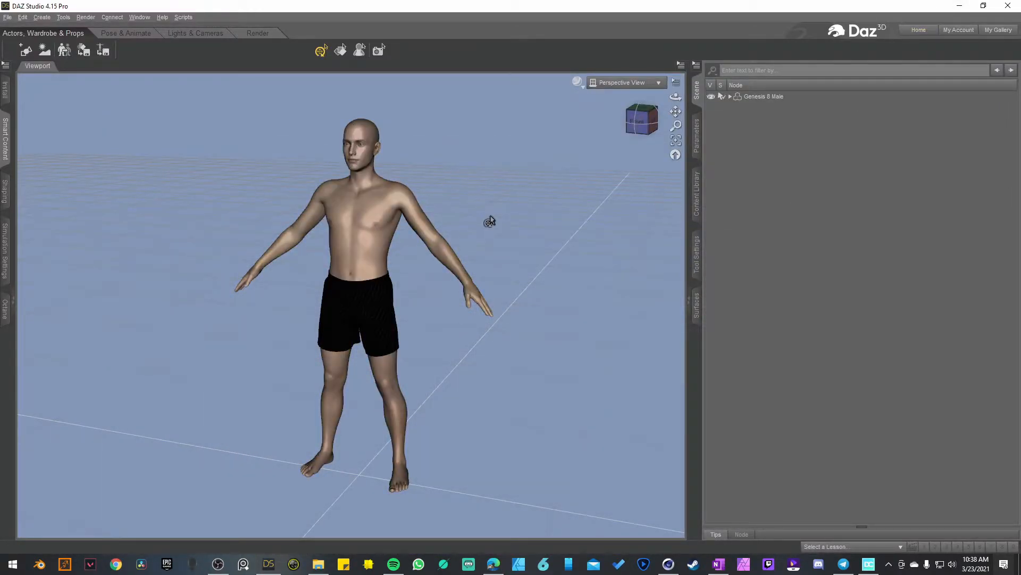
left_click(760, 97)
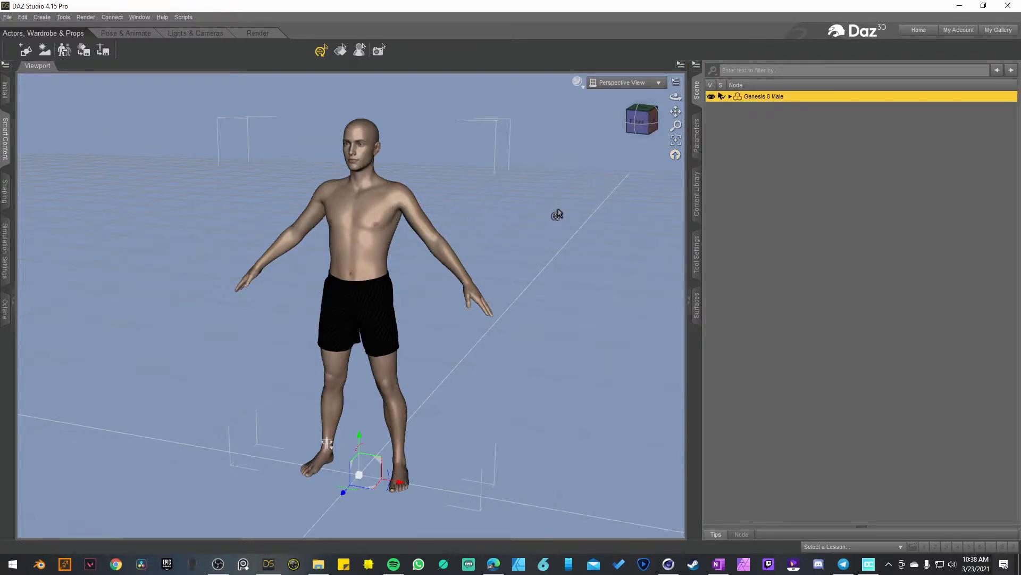
left_click(8, 17)
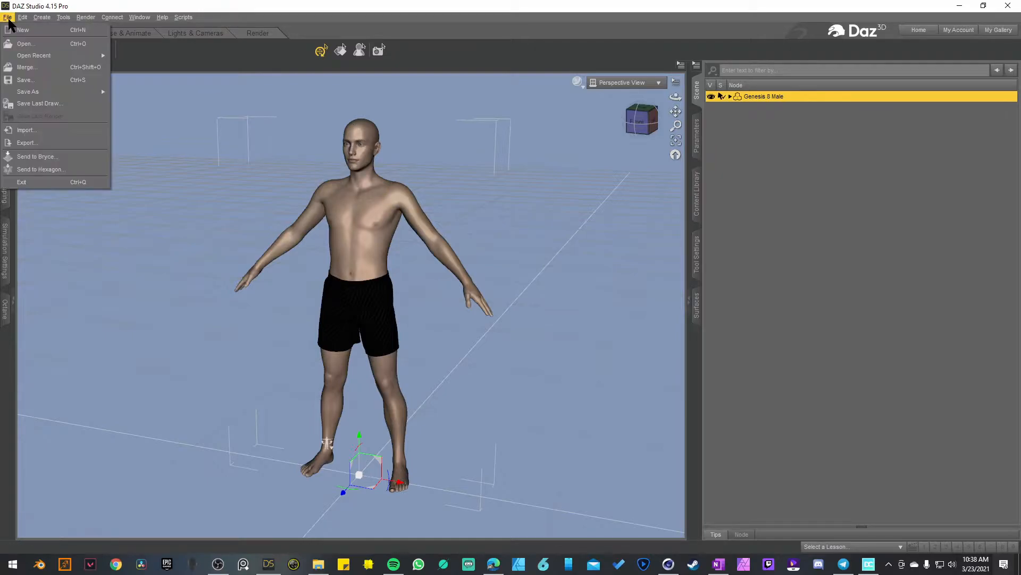
left_click(53, 143)
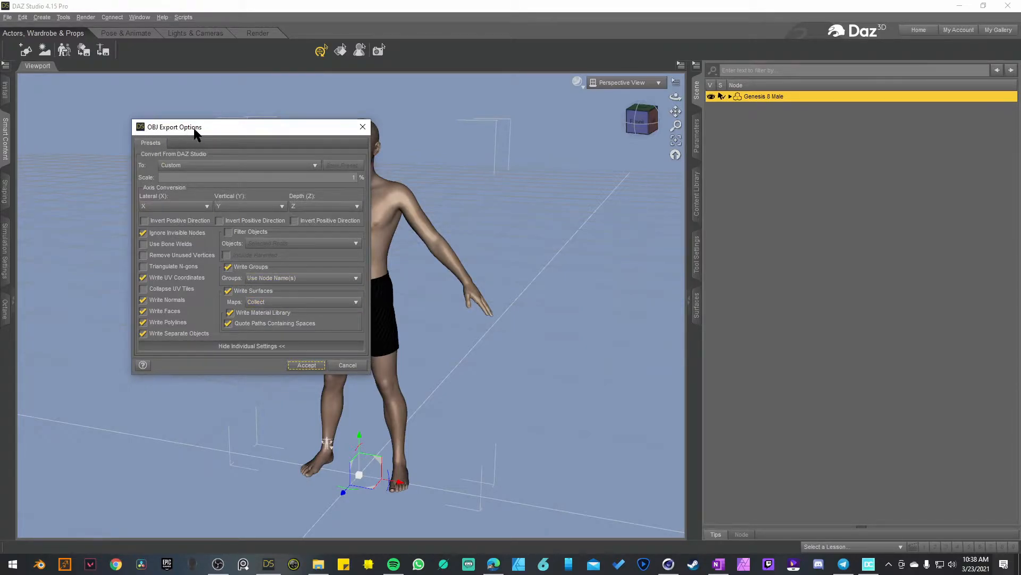
left_click_drag(252, 132, 143, 127)
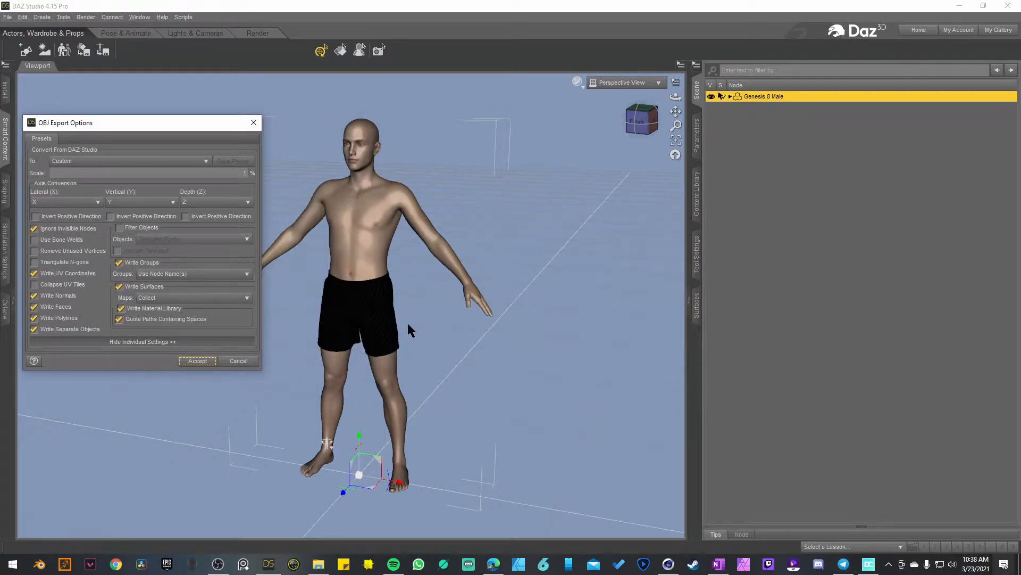
left_click(237, 362)
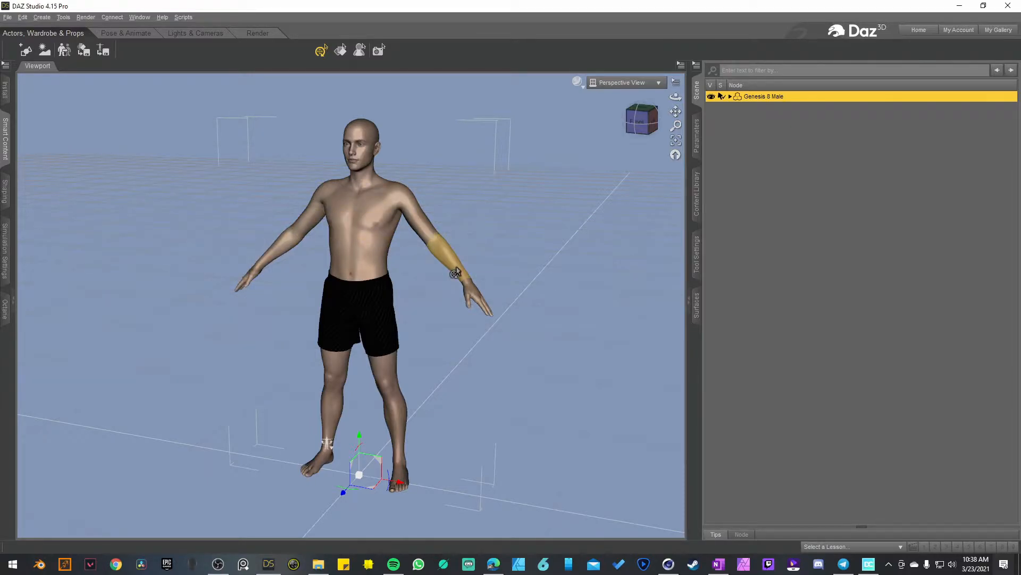
Step: Pose the Genesis 8 Male figure by shifting its left forearm, raising its right arm out sideways and adjusting its head
mouse_move(457, 271)
left_mouse_down()
mouse_move(458, 241)
mouse_move(462, 262)
mouse_move(451, 278)
left_mouse_up()
left_click_drag(287, 272, 264, 226)
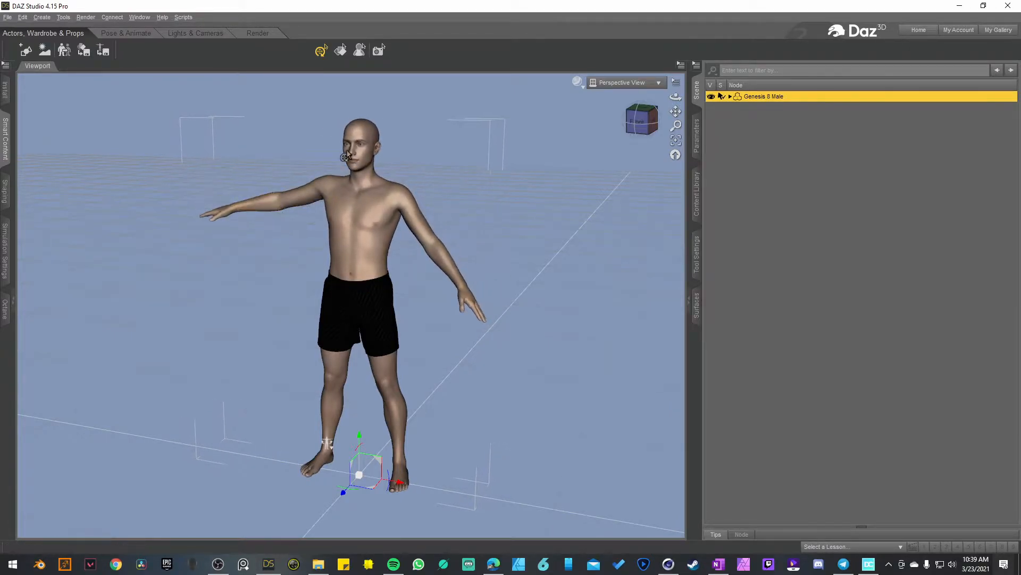
left_click_drag(360, 130, 347, 114)
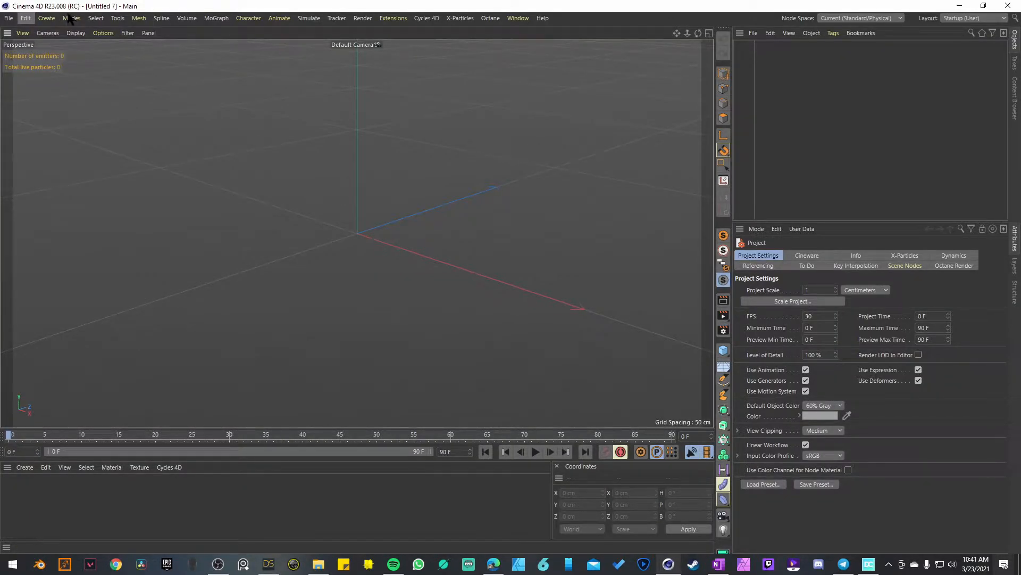
Step: In Cinema 4D, auto-import the posed Genesis 8 Male with the DazToC4D bridge and postpone saving the scene with textures
left_click(394, 19)
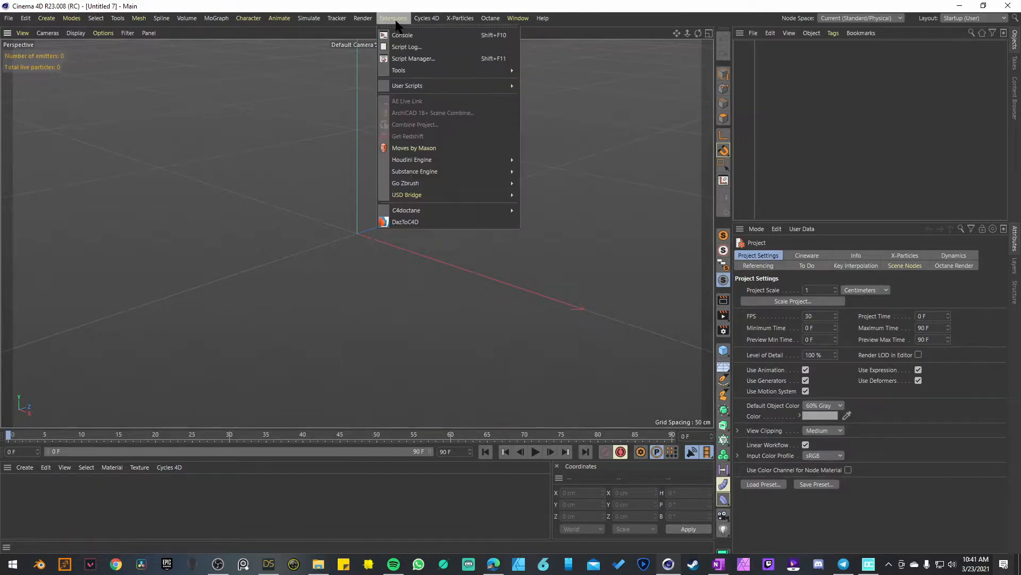
left_click(444, 223)
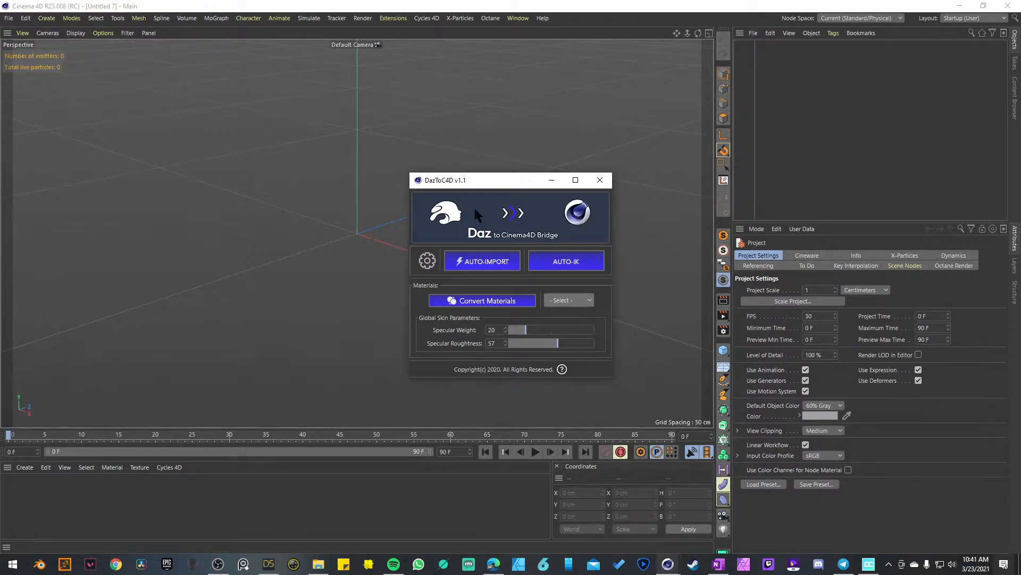
left_click(480, 267)
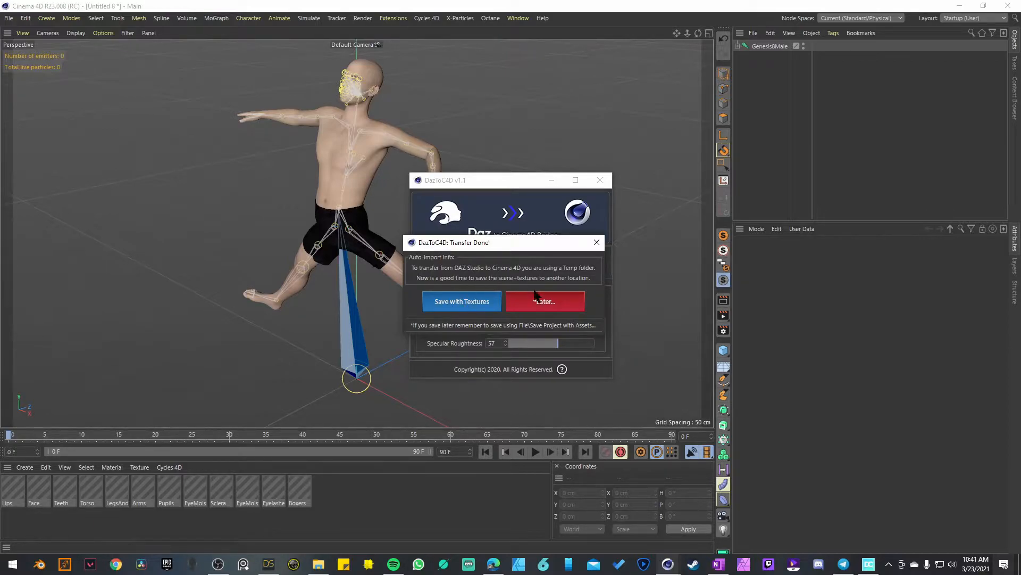
left_click(556, 298)
Step: Examine the imported character's materials one by one, from Lips and Face through to Pupils and EyeMoisture
left_click(20, 490)
left_click(37, 497)
left_click(74, 495)
left_click(90, 492)
left_click(118, 493)
left_click(143, 495)
left_click(169, 496)
left_click(194, 497)
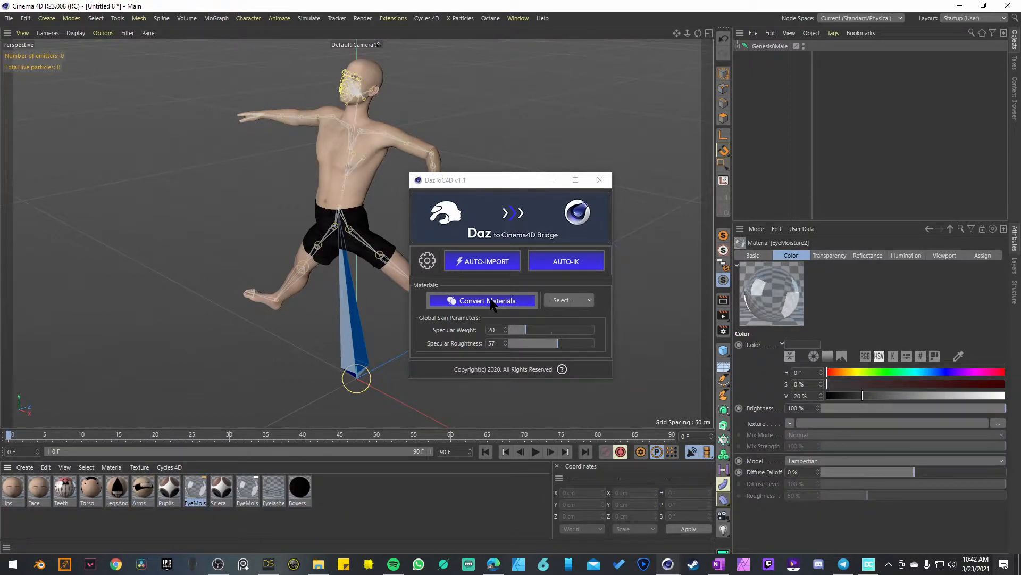
Step: Convert the character's materials to Octane with the DazToC4D bridge and inspect the converted Arms material
left_click(576, 298)
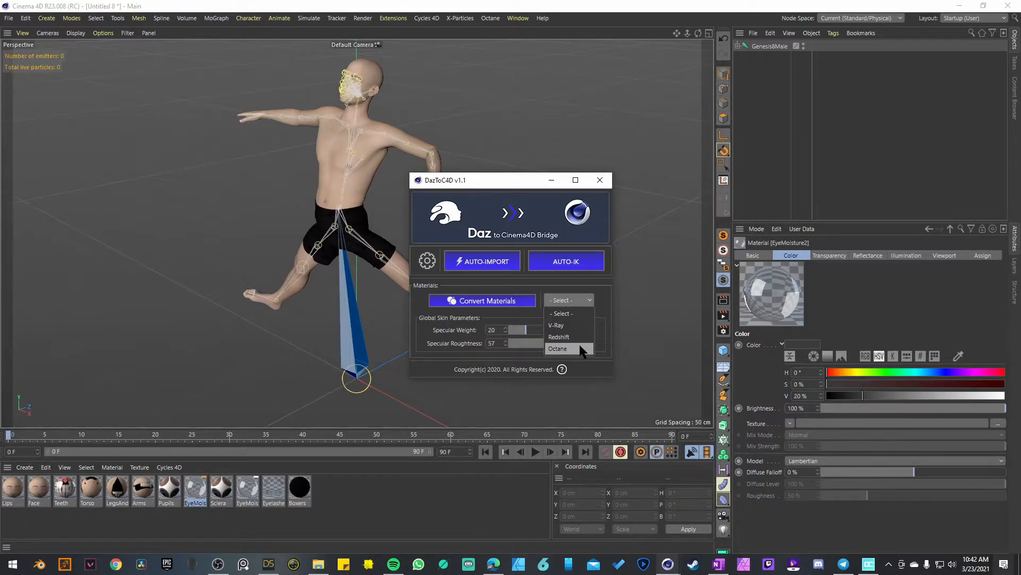
left_click(559, 349)
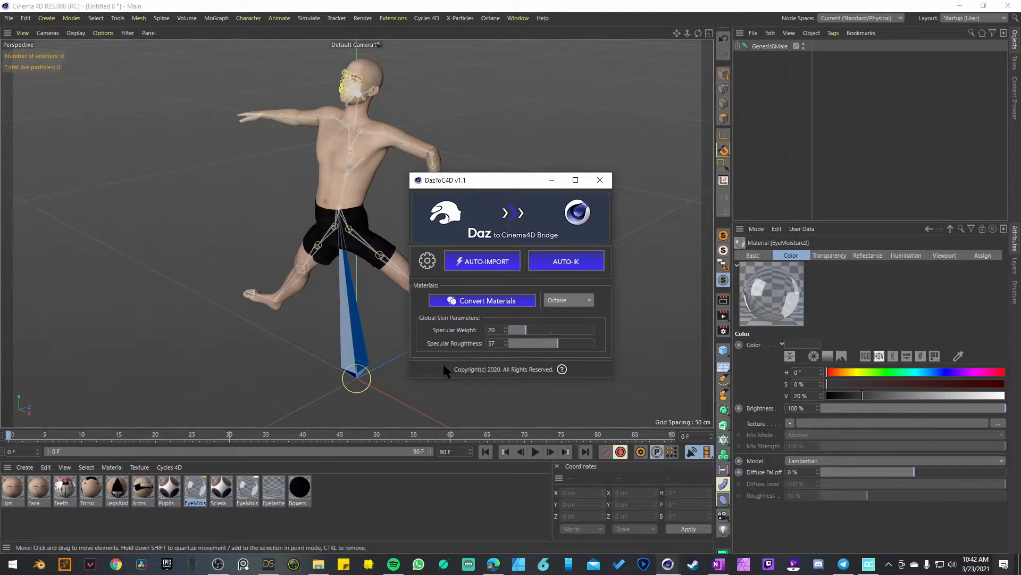
left_click(465, 301)
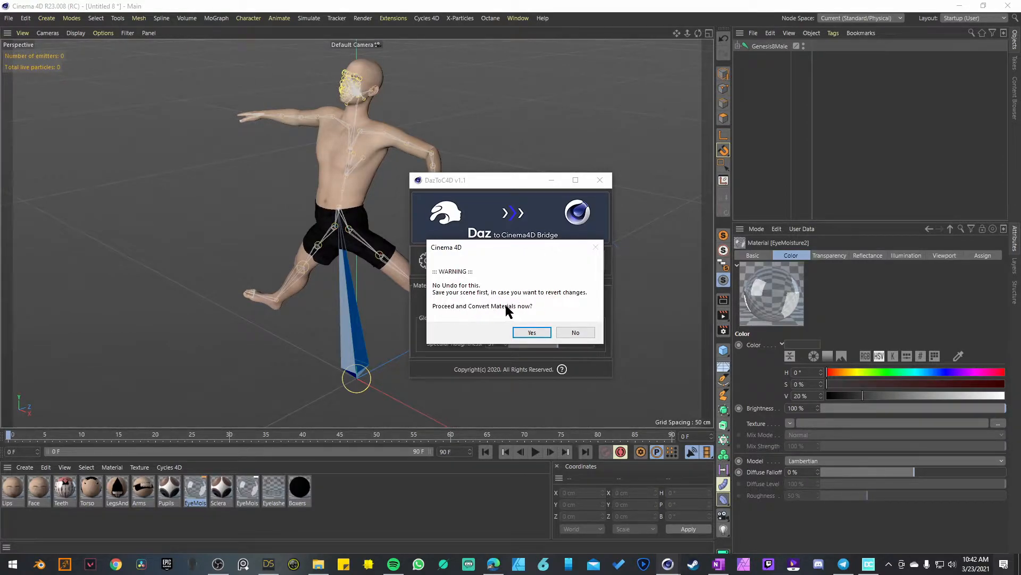
left_click(518, 333)
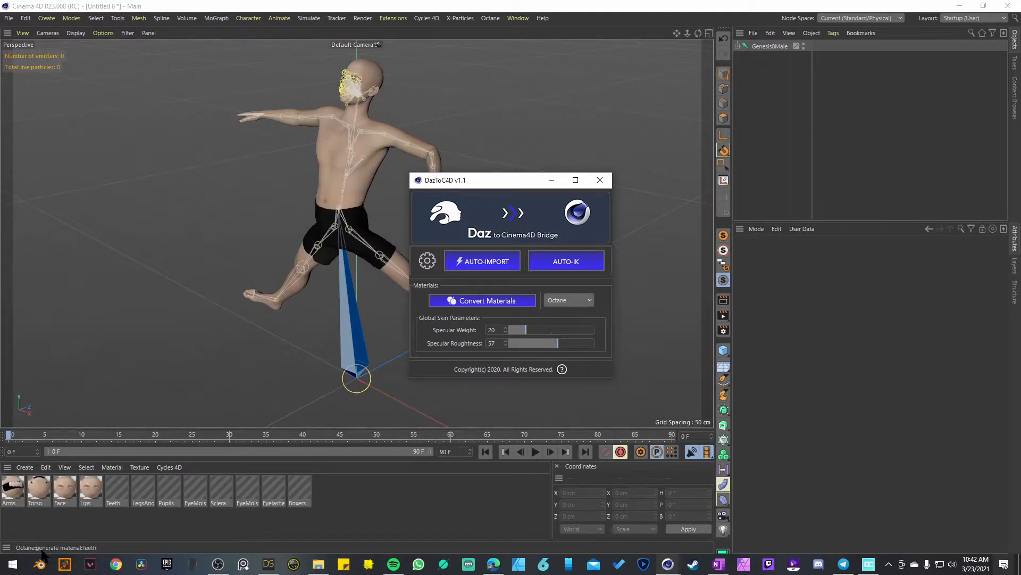
left_click(15, 492)
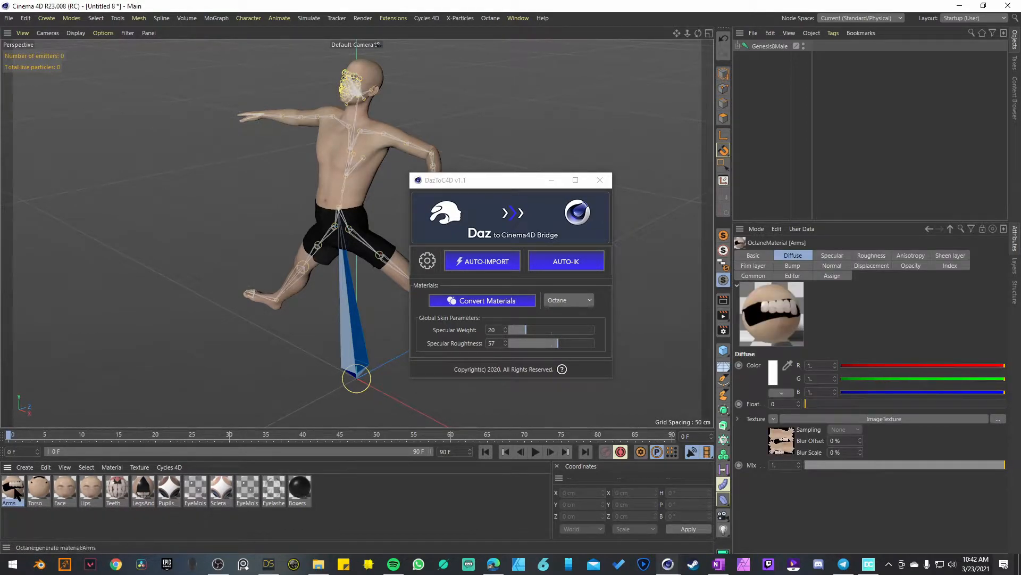
Step: Rotate the hip joint of the Genesis8Male rig to a heading of about -6.3°
left_click(298, 187)
left_click_drag(293, 182, 278, 154, "alt")
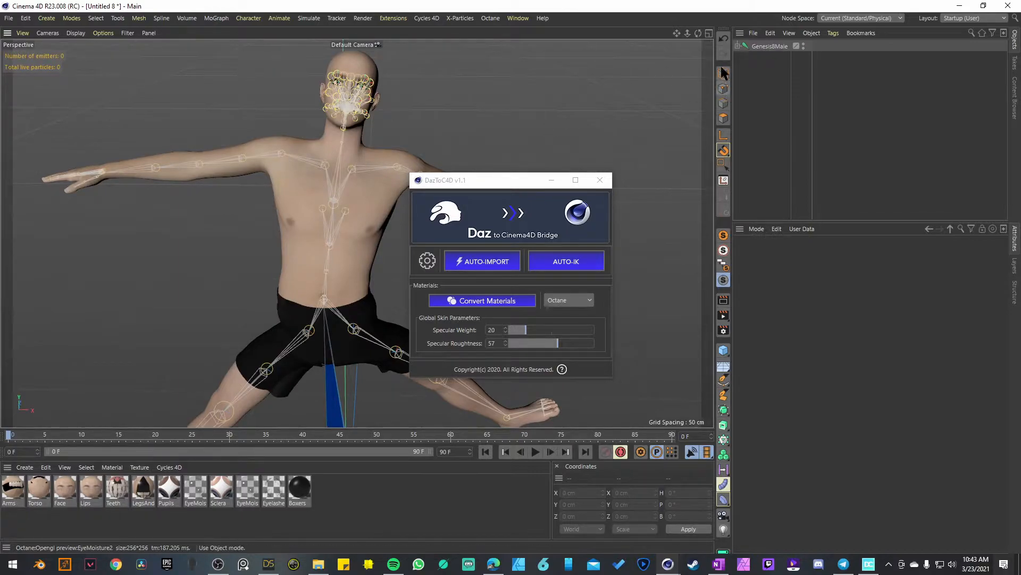
left_click(738, 46)
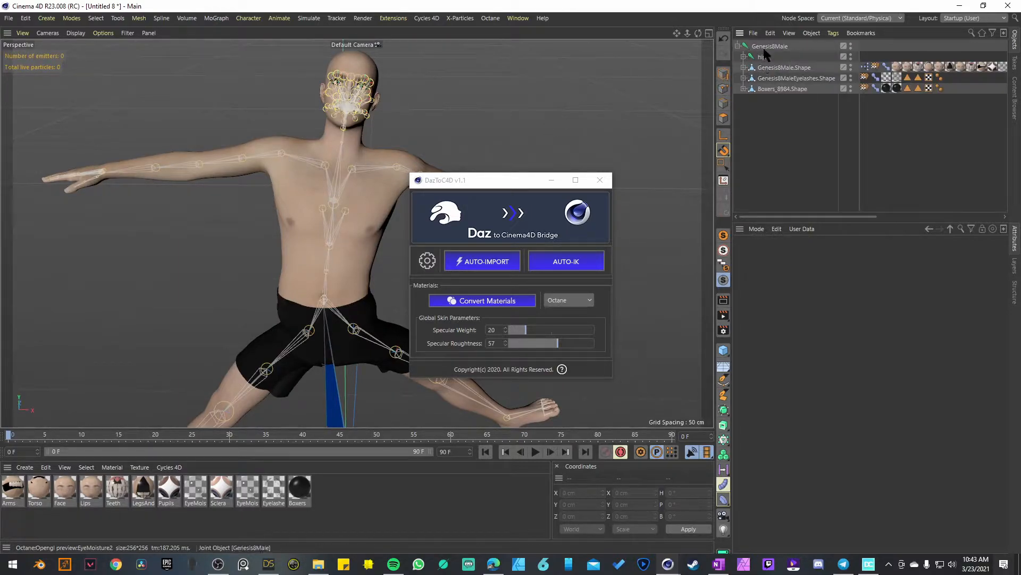
left_click(761, 57)
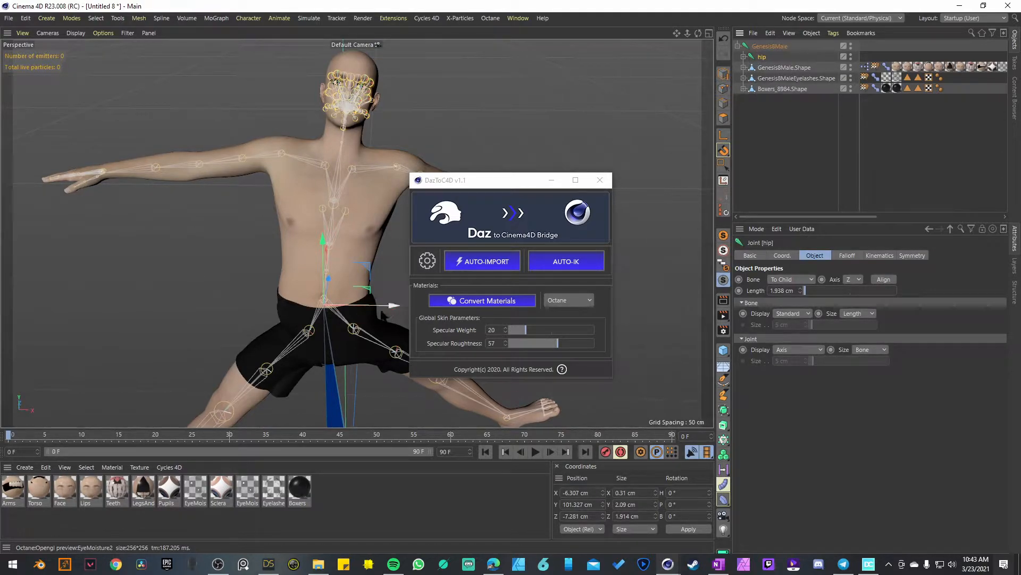
key("r")
mouse_move(302, 320)
left_mouse_down()
mouse_move(319, 322)
mouse_move(295, 323)
left_mouse_up()
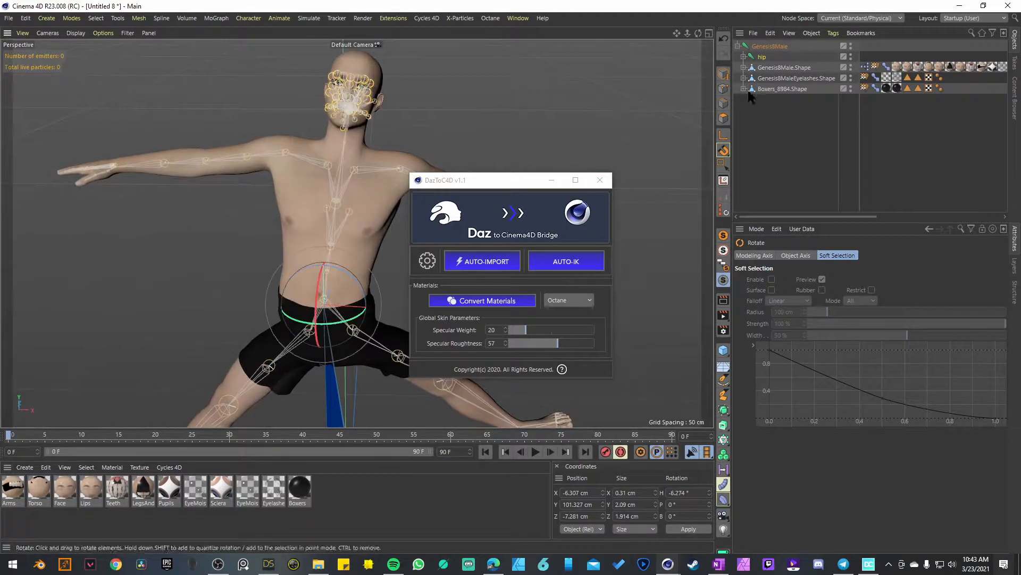
Step: Rotate the pelvis joint under the hip to about H -12.7°, P -1.7°, B -10.6°
left_click(744, 57)
left_click(770, 67)
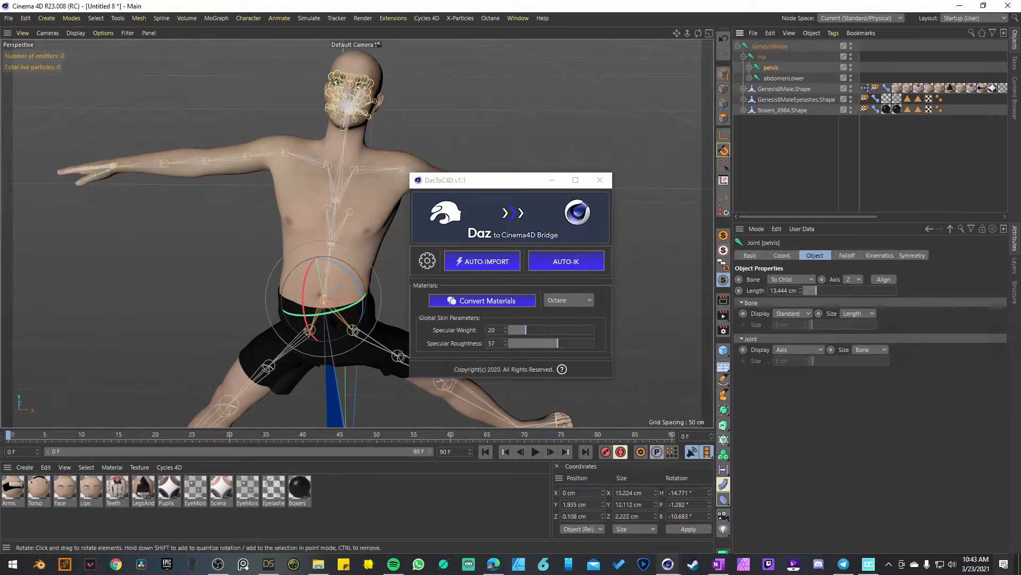
left_click_drag(348, 307, 327, 325)
middle_click_drag(300, 368, 290, 328, "alt")
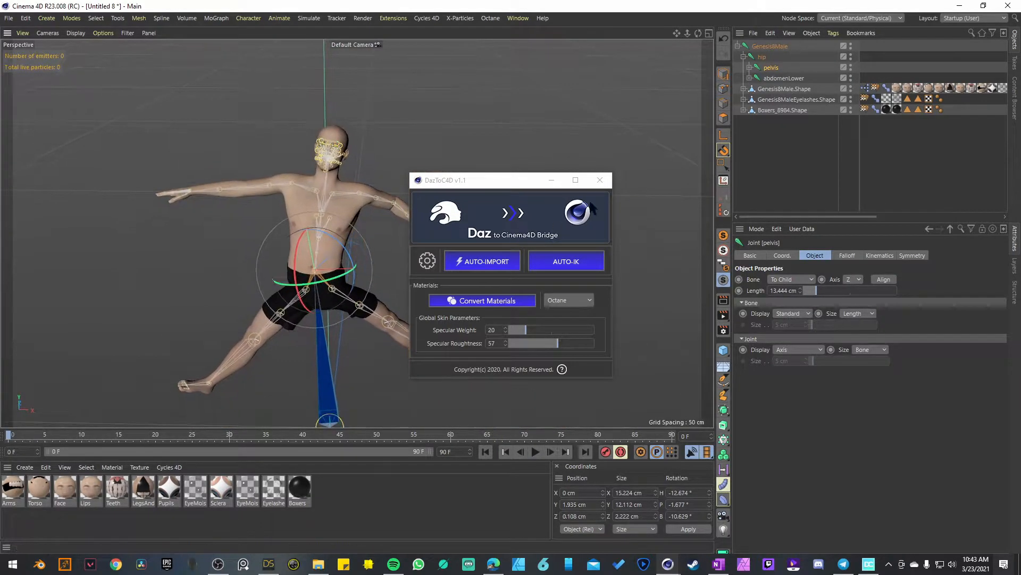
Step: Rotate the lThighBend joint to about H -8.6°, P -2.1°, B -16.4° to swing the left leg downward
left_click(749, 68)
left_click(771, 78)
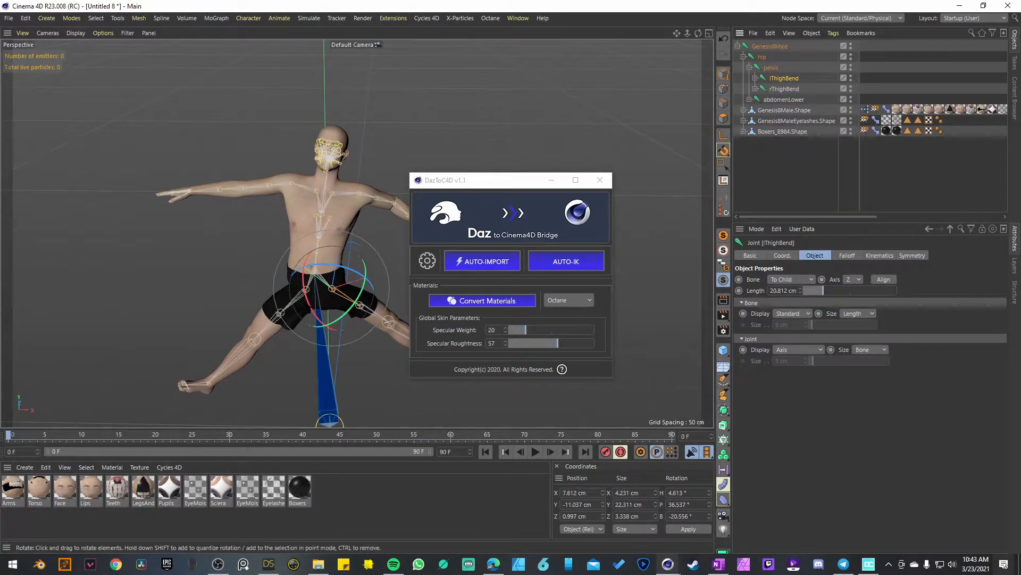
mouse_move(314, 255)
left_mouse_down()
mouse_move(299, 273)
mouse_move(295, 234)
mouse_move(314, 240)
left_mouse_up()
middle_click_drag(404, 282, 356, 232, "alt")
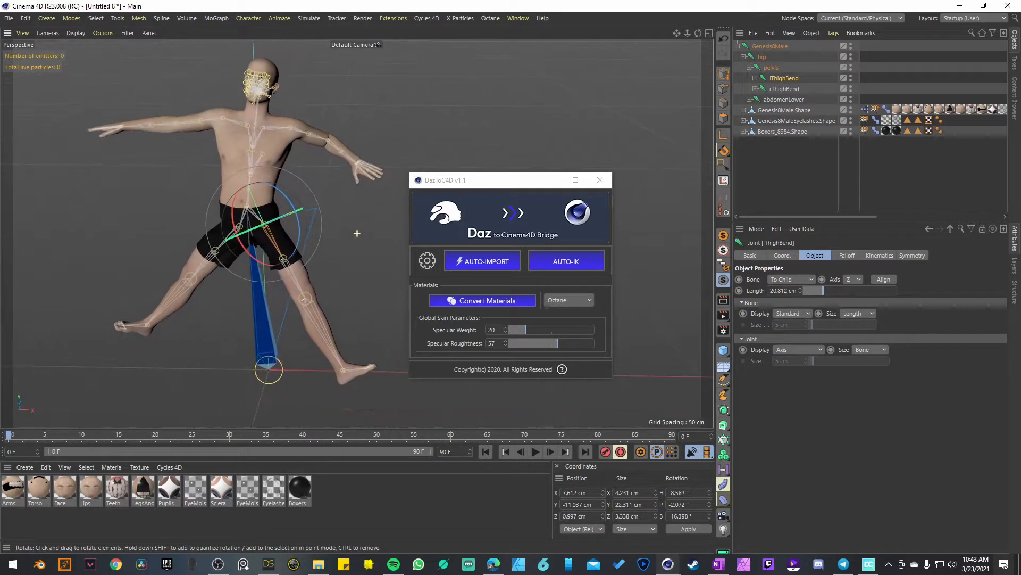
Step: Rotate the lThighTwist joint to about H 73.1°, P 12.5°, B 4.7°
left_click(755, 78)
left_click(772, 89)
mouse_move(309, 255)
left_mouse_down()
mouse_move(313, 239)
mouse_move(319, 270)
left_mouse_up()
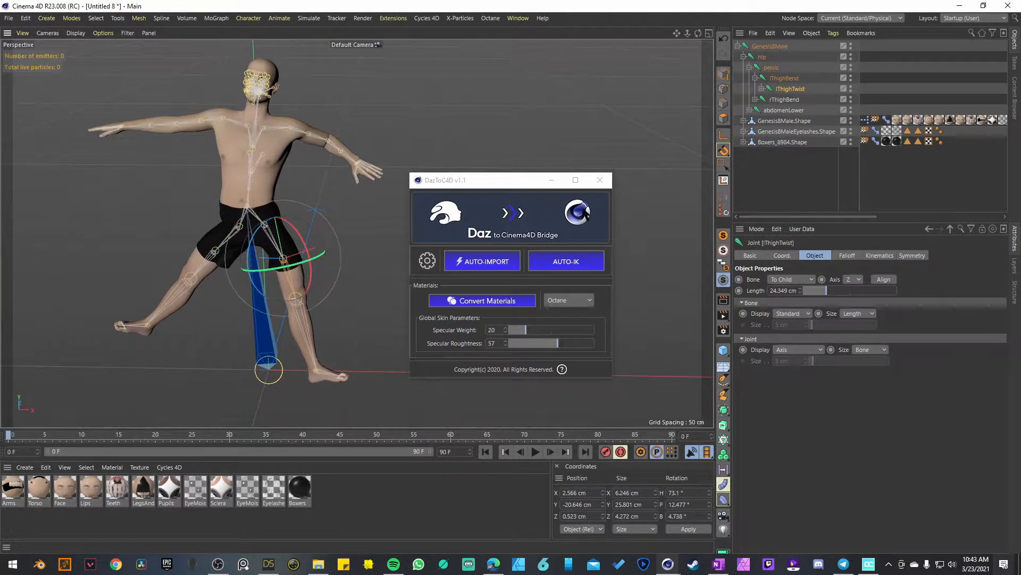
Step: Bend the left knee by rotating the lShin joint to about H 4.4°, P 49.8°, B 6.5°
left_click(762, 88)
left_click(776, 100)
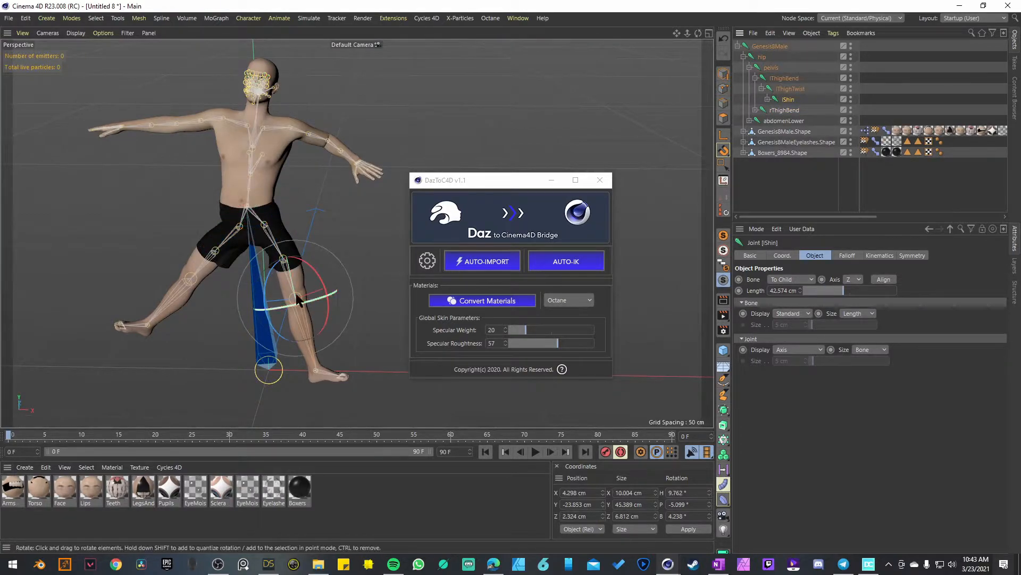
left_click_drag(311, 266, 339, 275)
left_click_drag(270, 196, 298, 221, "alt")
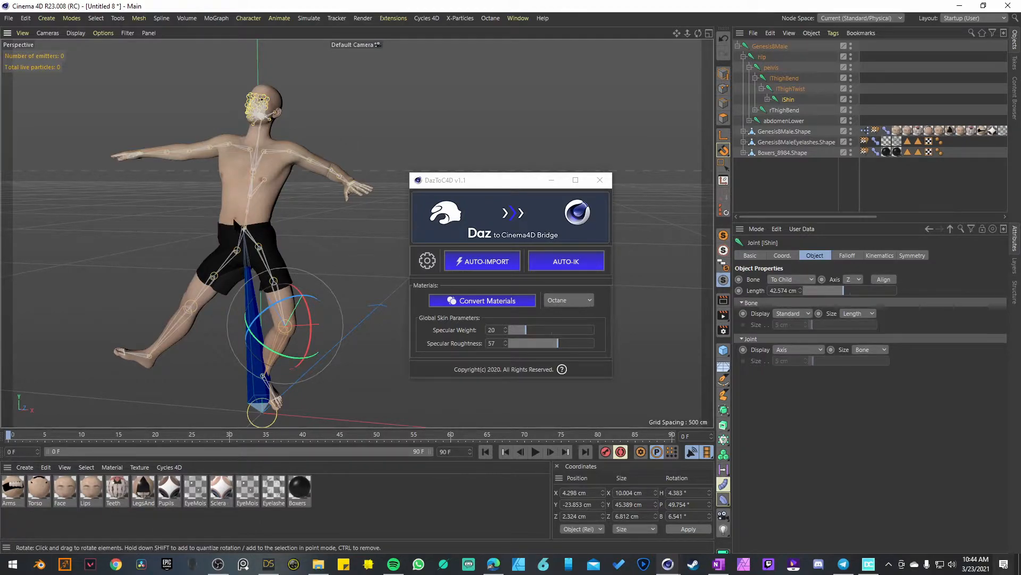
Step: Try to lower the pelvis joint with the Move tool, and undo the move
left_click(234, 221)
key("e")
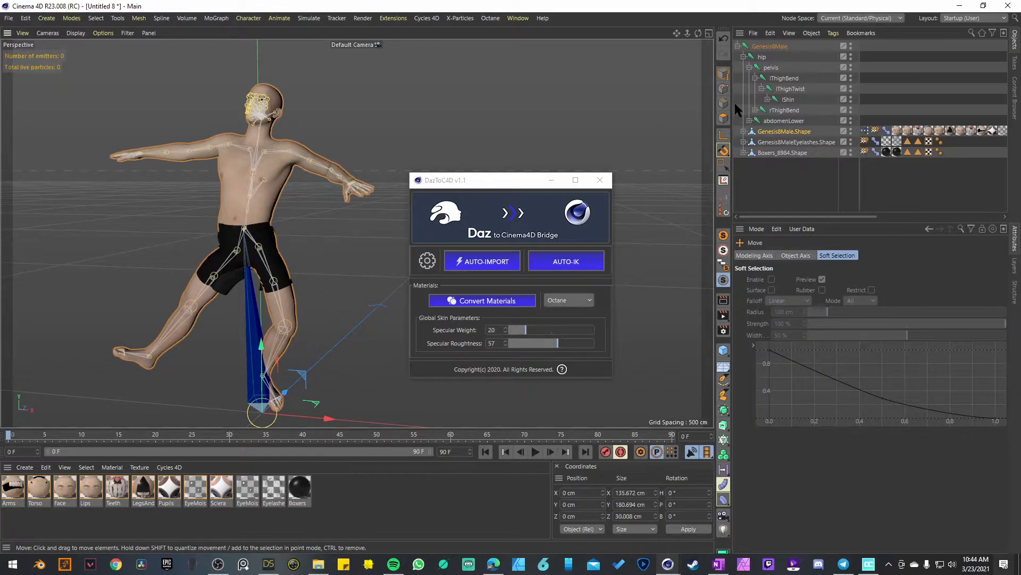
left_click(769, 68)
mouse_move(241, 210)
left_mouse_down()
mouse_move(237, 182)
mouse_move(241, 224)
left_mouse_up()
key("ctrl+z")
key("ctrl+z")
key("ctrl+z")
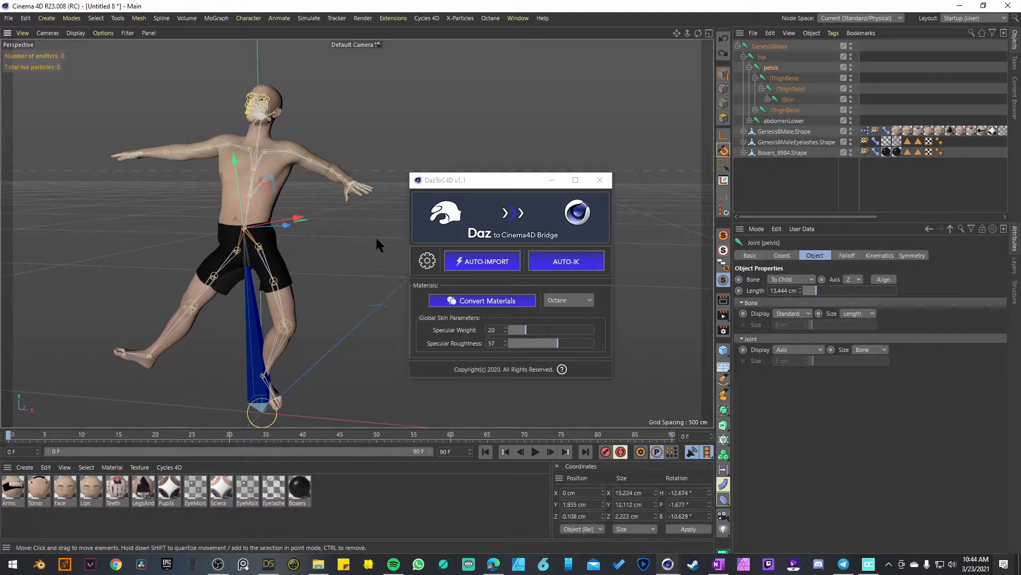
Step: Run Auto-IK on the Genesis 8 Male in the DazToC4D bridge, agreeing to reset the pose first
left_click(568, 264)
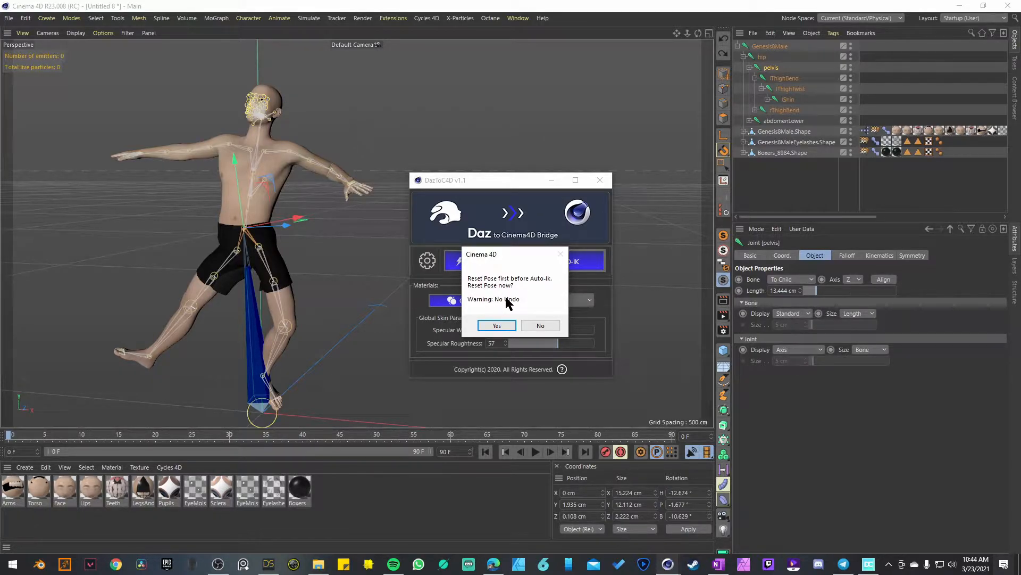
left_click(496, 325)
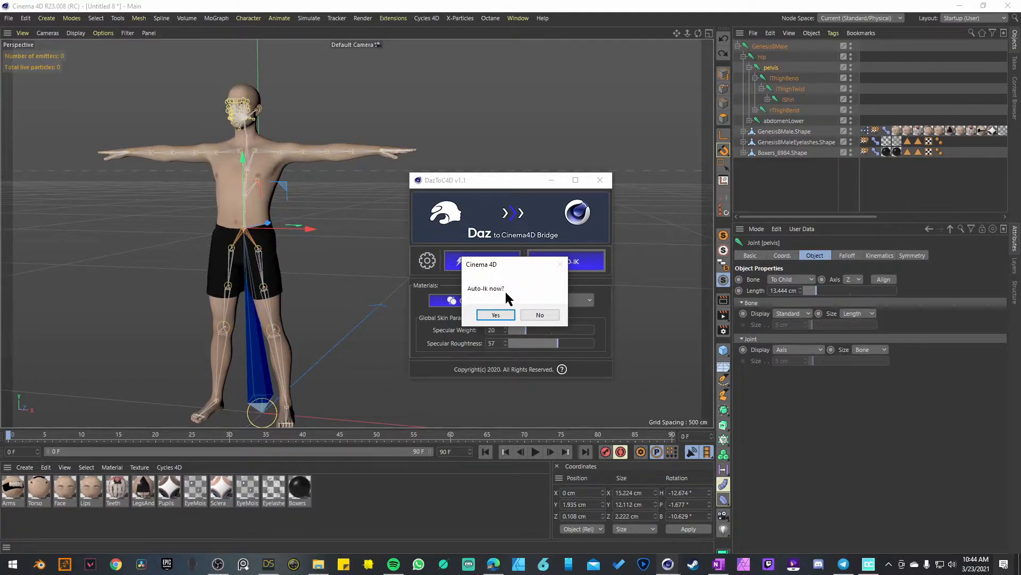
left_click(496, 316)
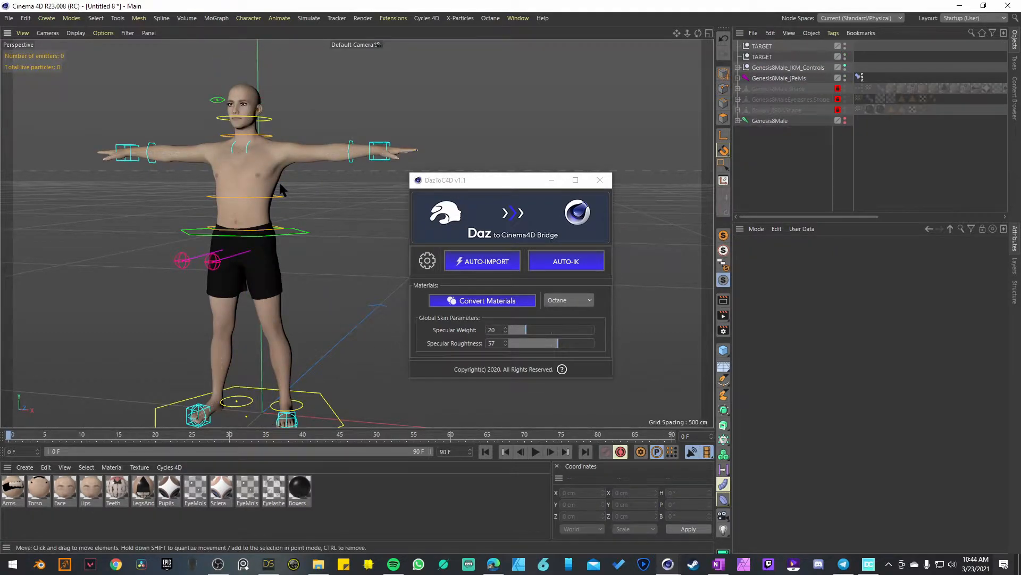
Step: Lower the figure's Genesis8Male_Pelvis_ctrl control to about Y -15.1 cm so the knees bend
scroll(278, 185, "down", 3)
left_click_drag(270, 193, 233, 220, "alt")
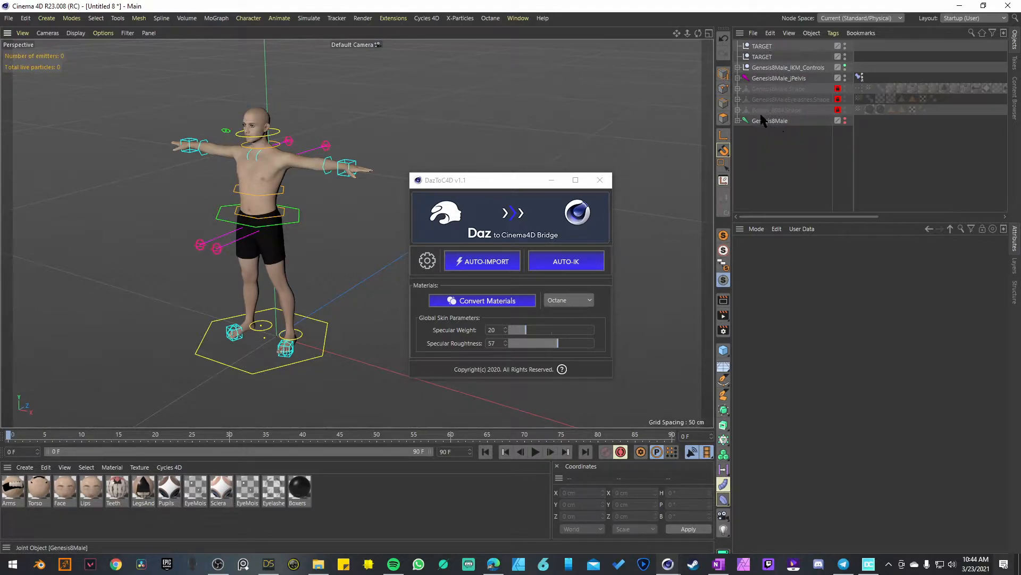
scroll(240, 186, "up", 2)
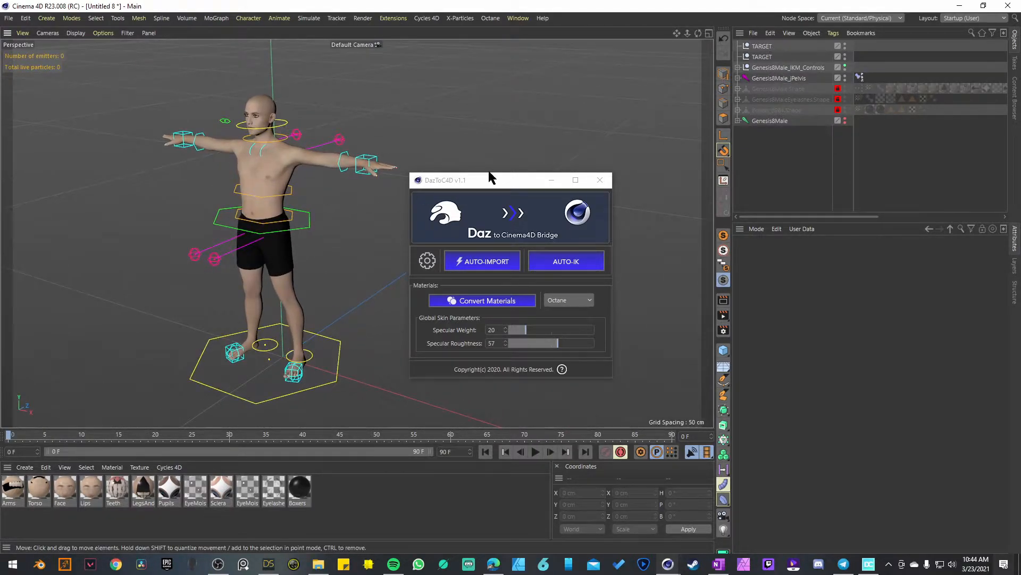
left_click_drag(492, 178, 514, 173)
left_click_drag(255, 193, 264, 181, "alt")
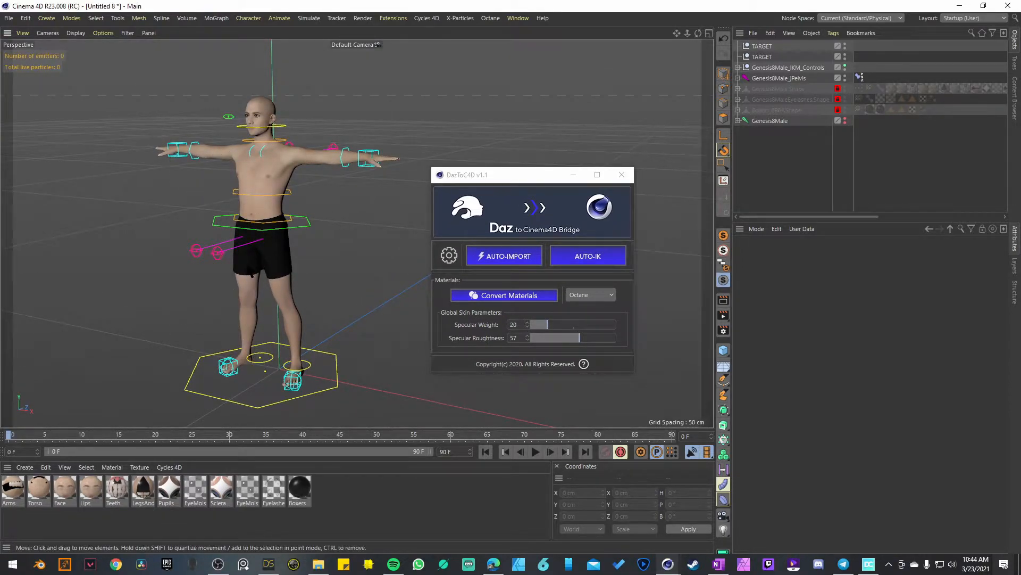
scroll(237, 263, "up", 2)
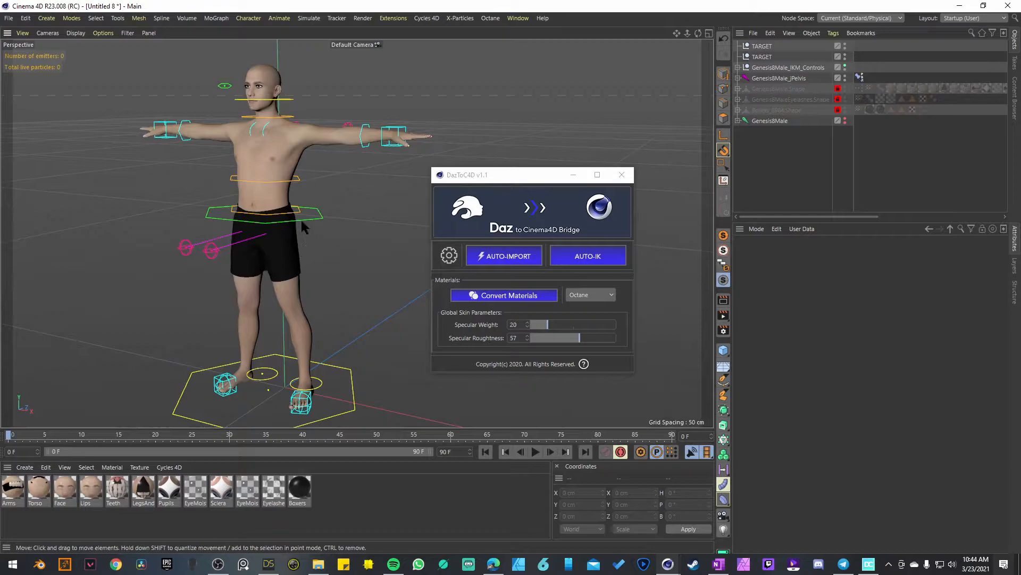
left_click(301, 219)
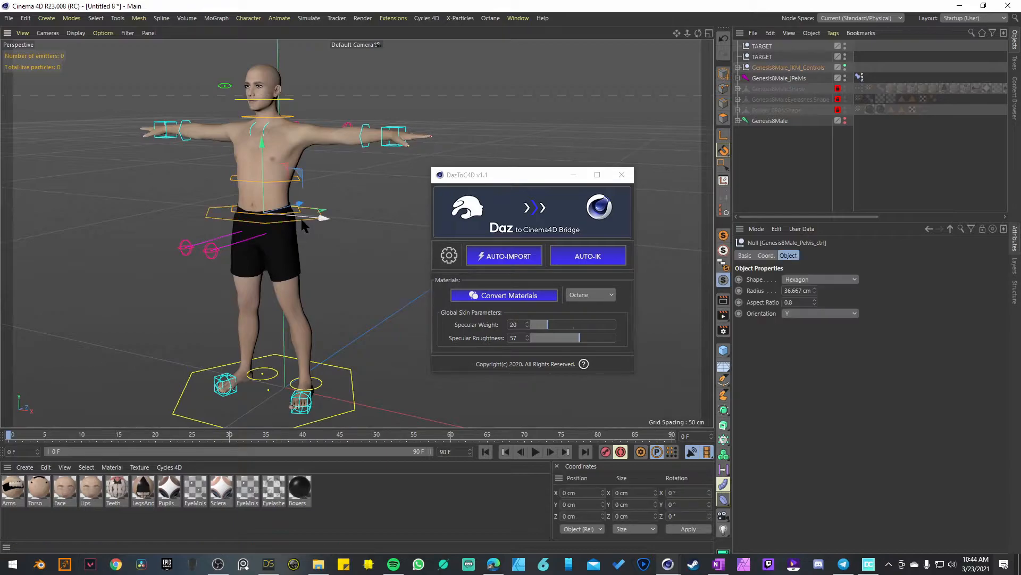
left_click_drag(263, 186, 391, 246)
mouse_move(251, 215)
left_mouse_down()
mouse_move(243, 134)
mouse_move(264, 274)
mouse_move(257, 226)
left_mouse_up()
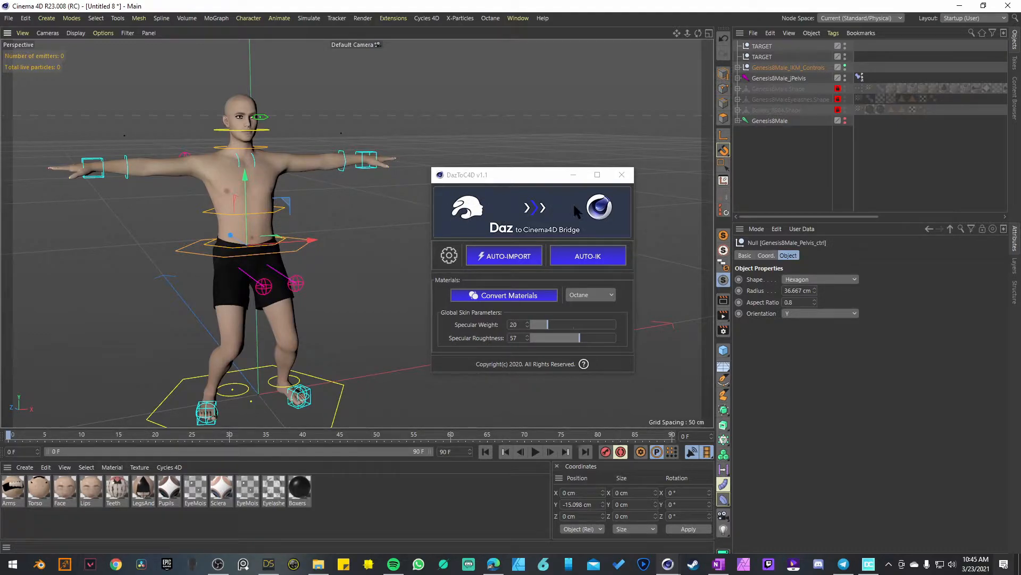
Step: Inspect the head and hand controls up close and show the hand's finger joints in wireframe display
left_click_drag(292, 215, 274, 228, "alt")
right_click_drag(190, 199, 283, 198, "alt")
middle_click_drag(189, 199, 216, 253, "alt")
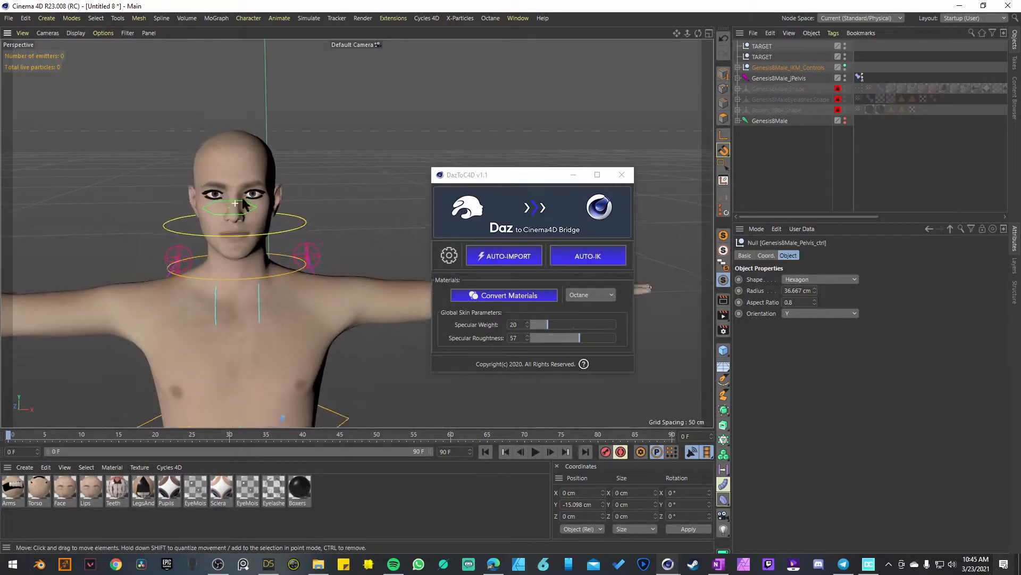
scroll(223, 211, "up", 3)
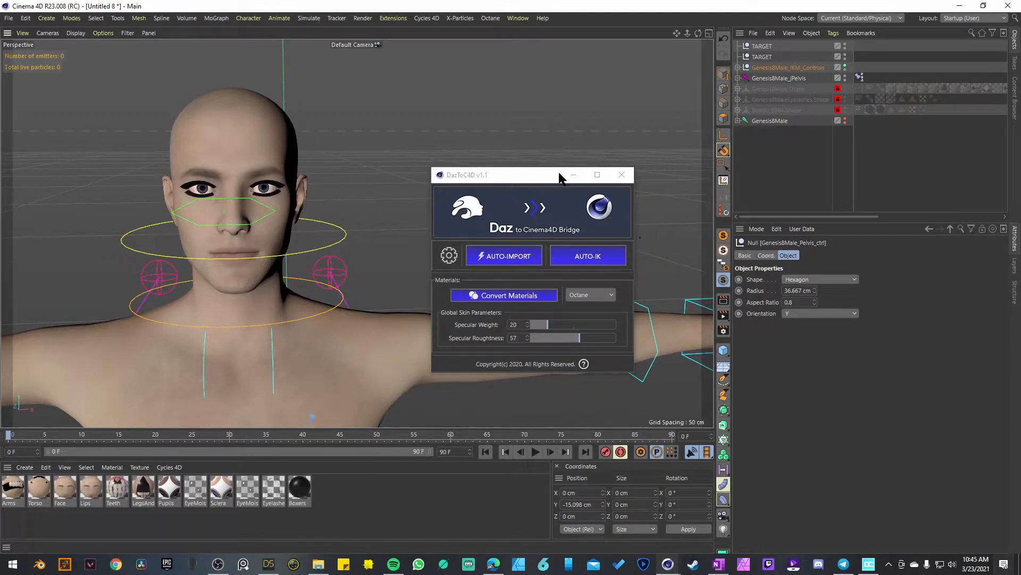
middle_click_drag(357, 233, 135, 277, "alt")
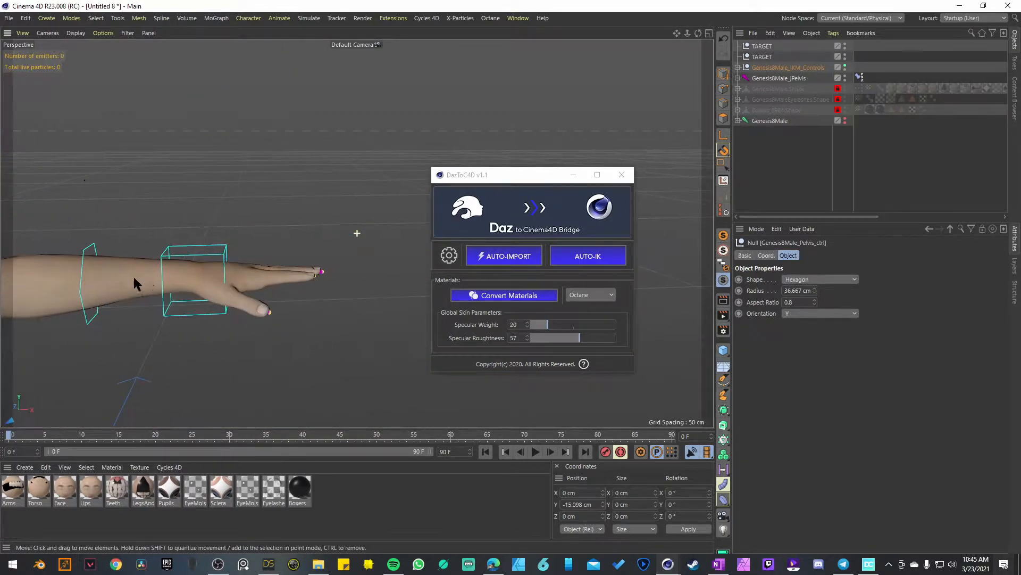
key("n")
key("g")
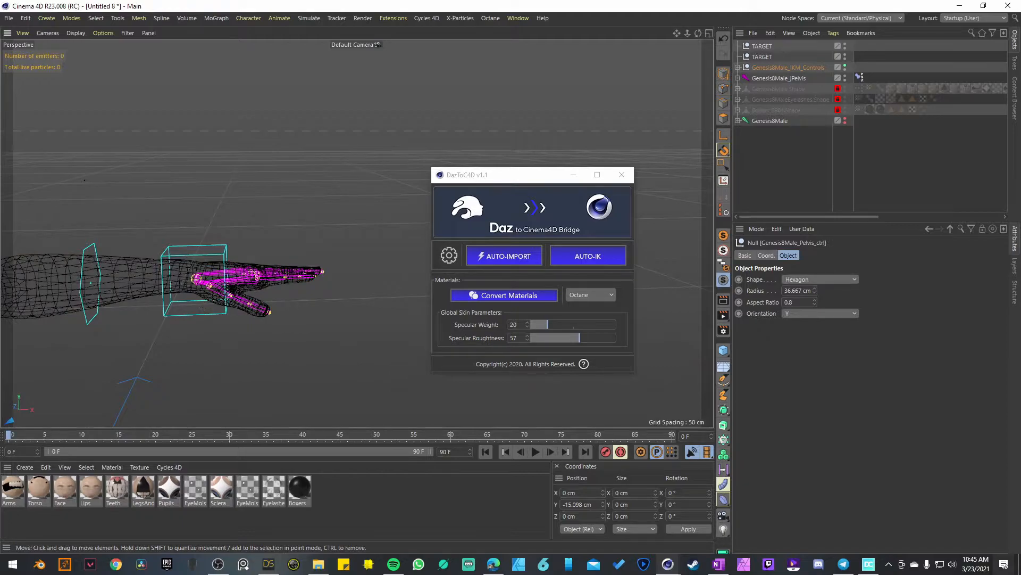
Step: Examine the IK controls around the hands, head, shoulders and torso from several angles, and return to shaded display
left_click_drag(233, 285, 222, 166, "alt")
right_click_drag(234, 318, 183, 352, "alt")
left_click_drag(159, 223, 144, 324, "alt")
middle_click_drag(144, 325, 255, 337, "alt")
left_click_drag(239, 268, 250, 314, "alt")
right_click_drag(229, 261, 294, 238, "alt")
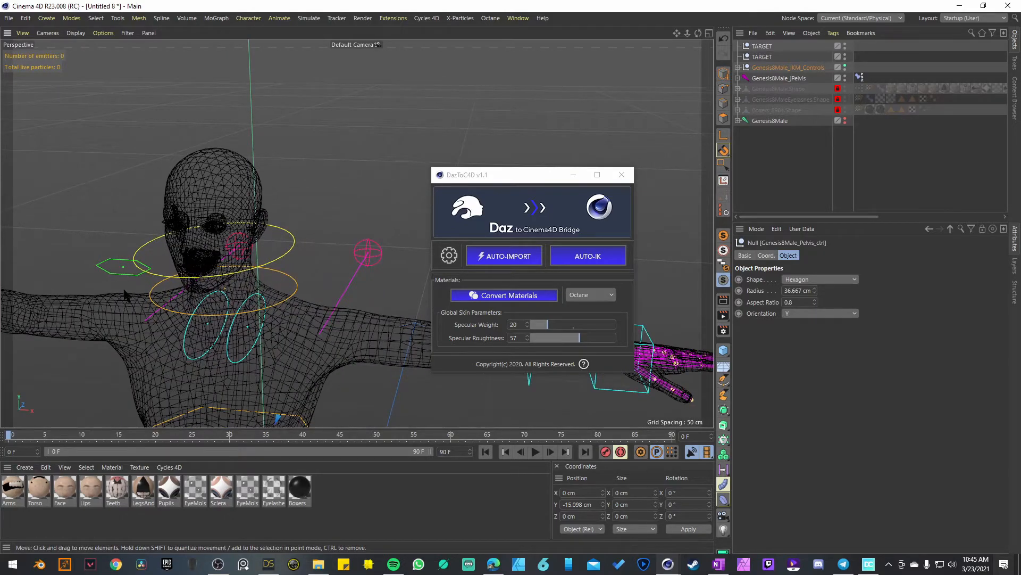
middle_click_drag(125, 292, 310, 273, "alt")
middle_click_drag(163, 310, 277, 303, "alt")
left_click_drag(190, 288, 238, 321, "alt")
right_click_drag(238, 321, 285, 376, "alt")
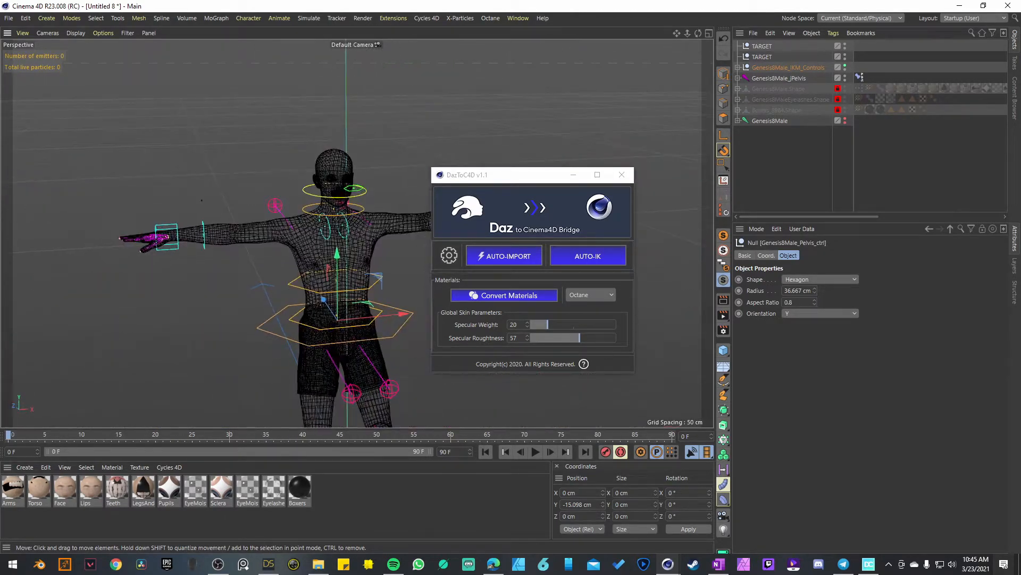
middle_click_drag(285, 376, 280, 203, "alt")
right_click_drag(235, 302, 369, 235, "alt")
middle_click_drag(369, 235, 291, 322, "alt")
left_click_drag(290, 322, 269, 304, "alt")
scroll(324, 233, "down", 6)
left_click_drag(338, 216, 298, 221, "alt")
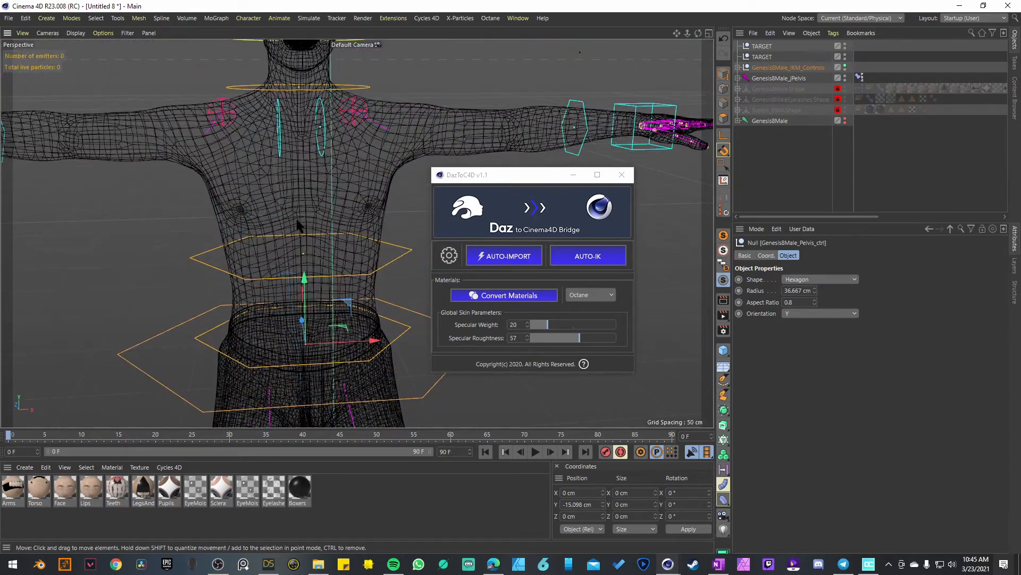
scroll(298, 228, "down", 8)
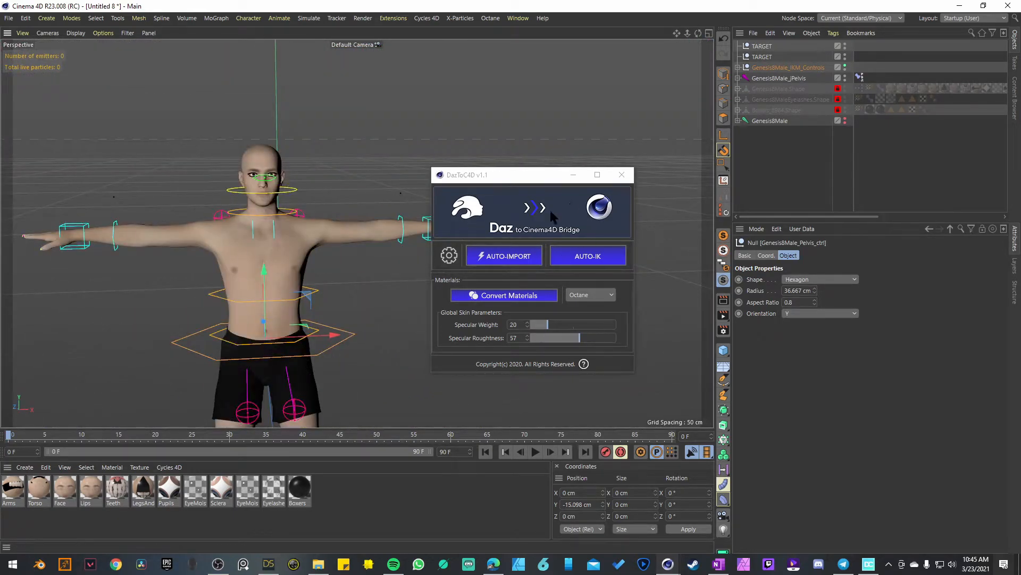
Step: Close the DazToC4D dialog and widen the area showing the object list and attributes
left_click(622, 175)
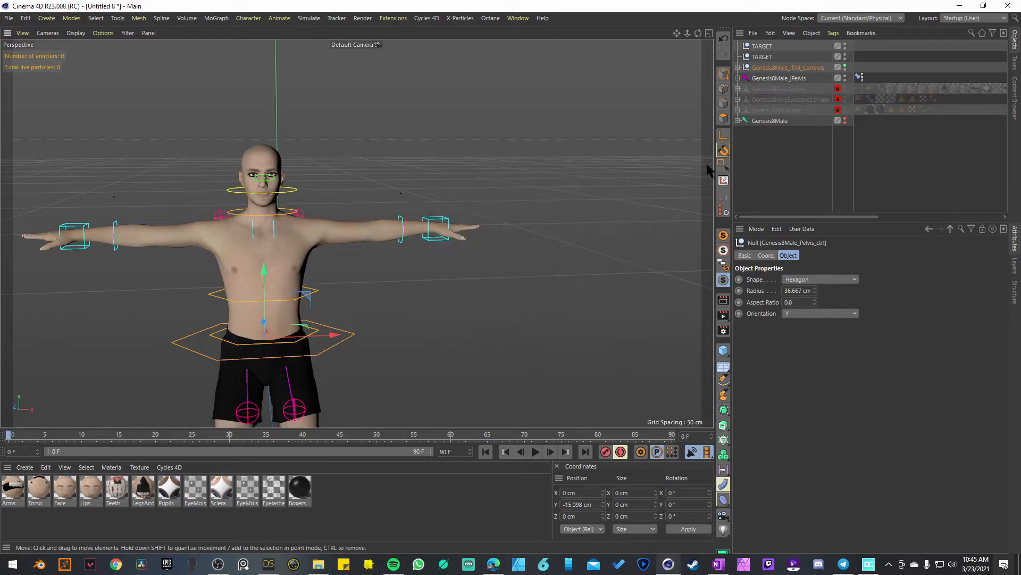
left_click_drag(732, 176, 679, 186)
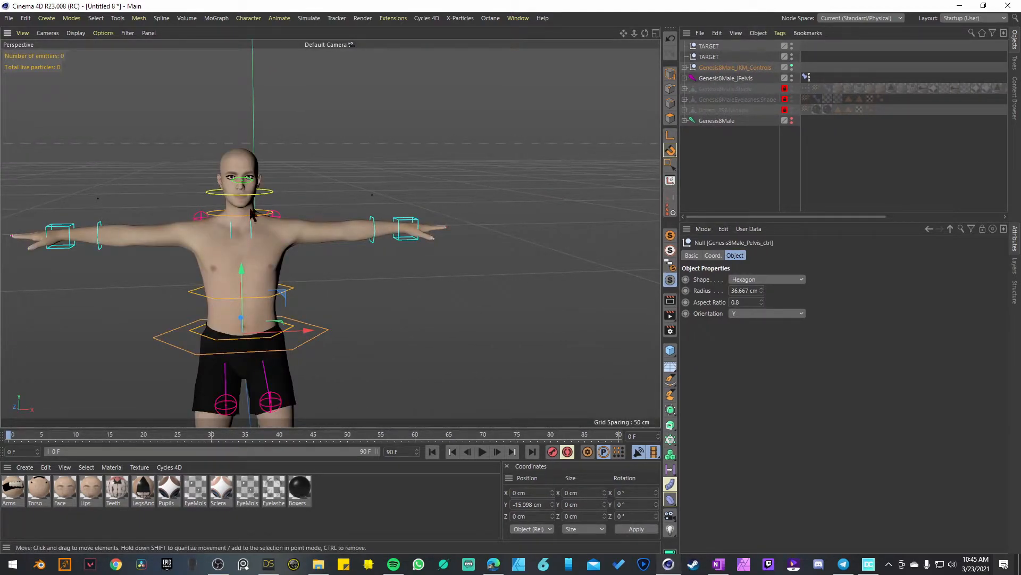
scroll(236, 189, "up", 8)
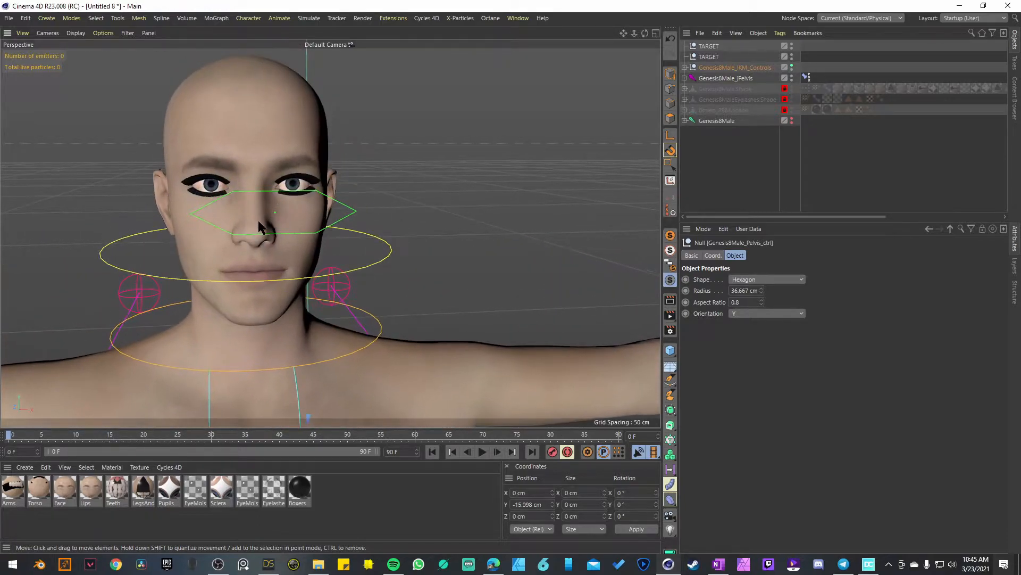
left_click_drag(257, 220, 244, 199, "alt")
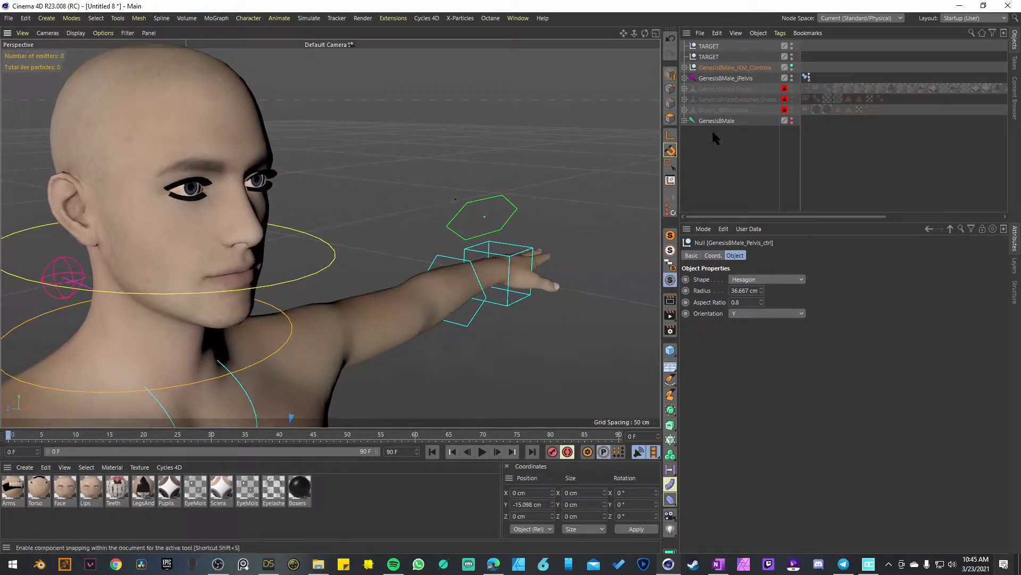
Step: Open the Layer Manager and unlock the IKM_Lock layer so the figure's meshes can be selected
left_click(736, 90)
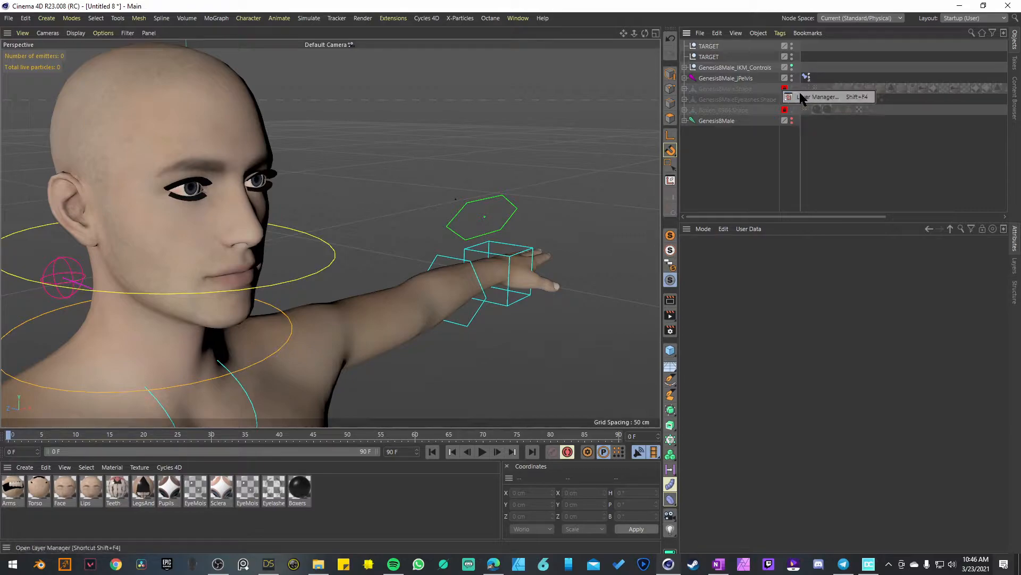
left_click(818, 97)
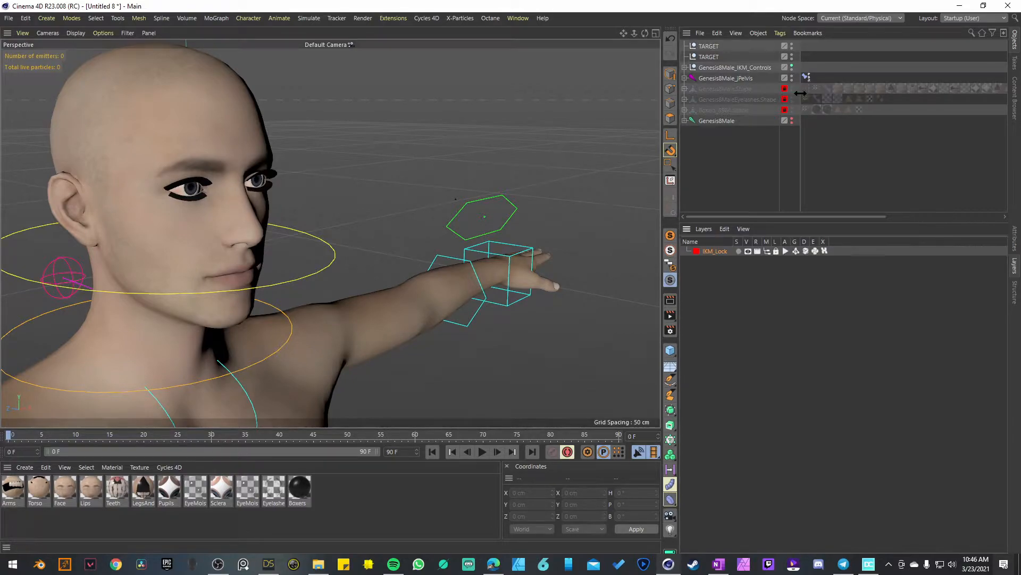
left_click(1015, 247)
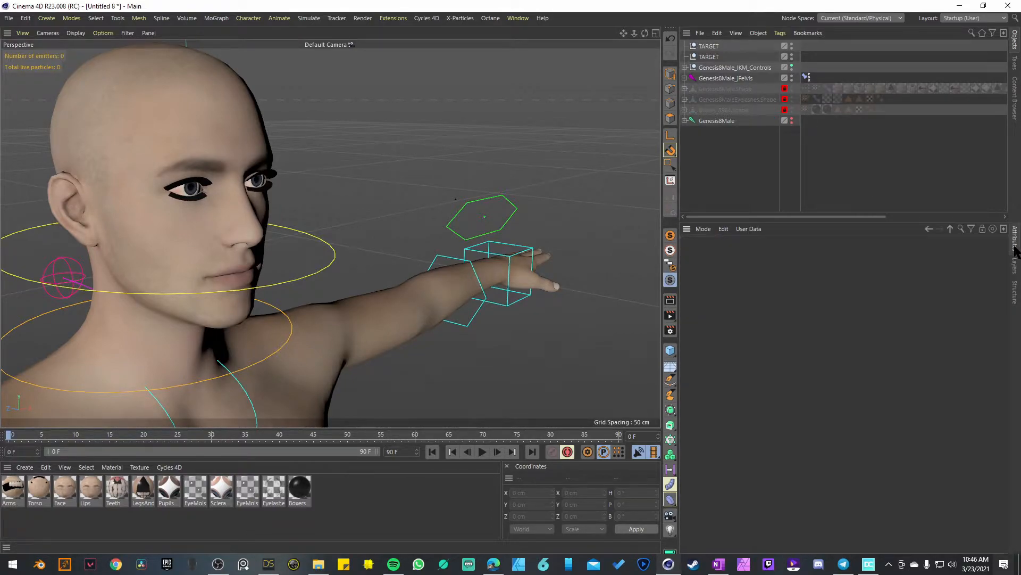
left_click(1016, 264)
left_click(1015, 247)
left_click(1014, 266)
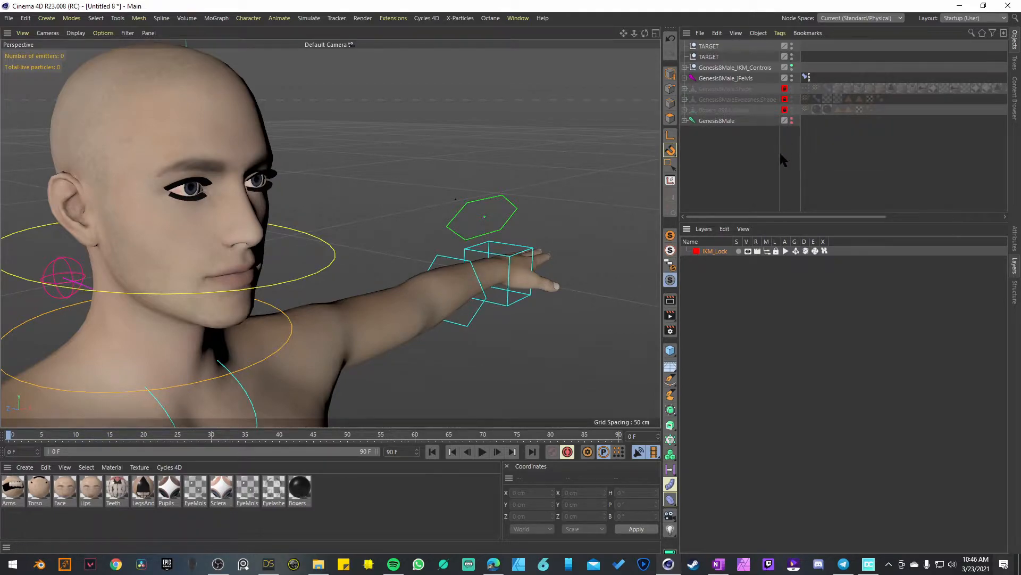
left_click(777, 252)
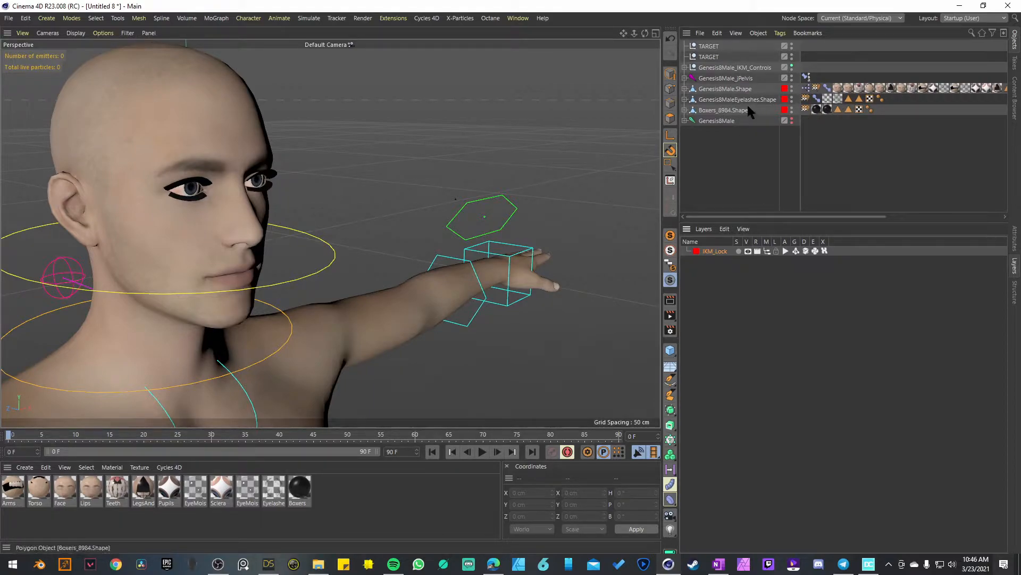
Step: Select the Genesis8Male.Shape mesh and show the morph sliders of its Pose Morph tag with the face in close-up
left_click(737, 90)
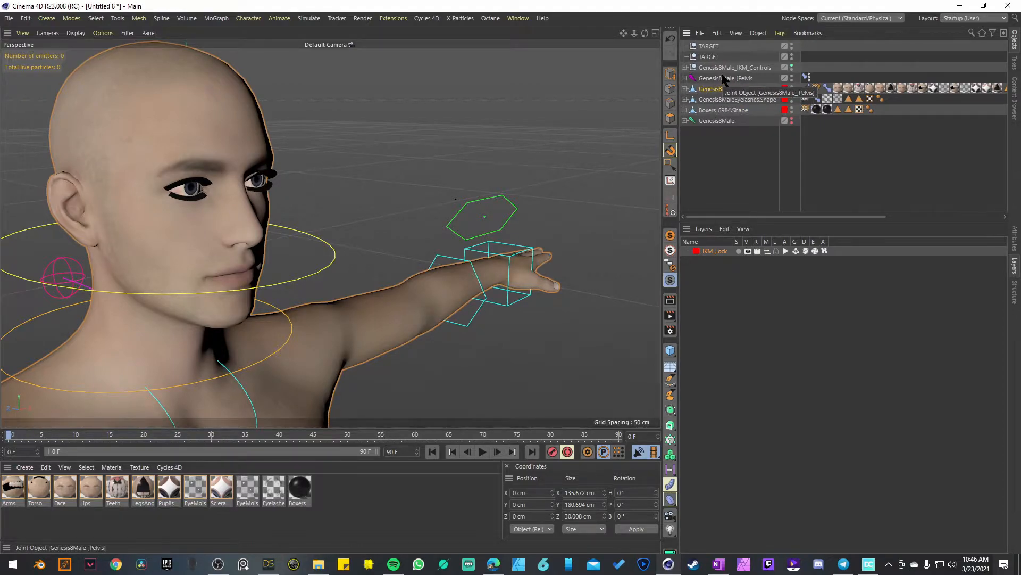
left_click_drag(264, 248, 203, 225, "alt")
middle_click_drag(204, 225, 277, 220, "alt")
scroll(277, 220, "up", 2)
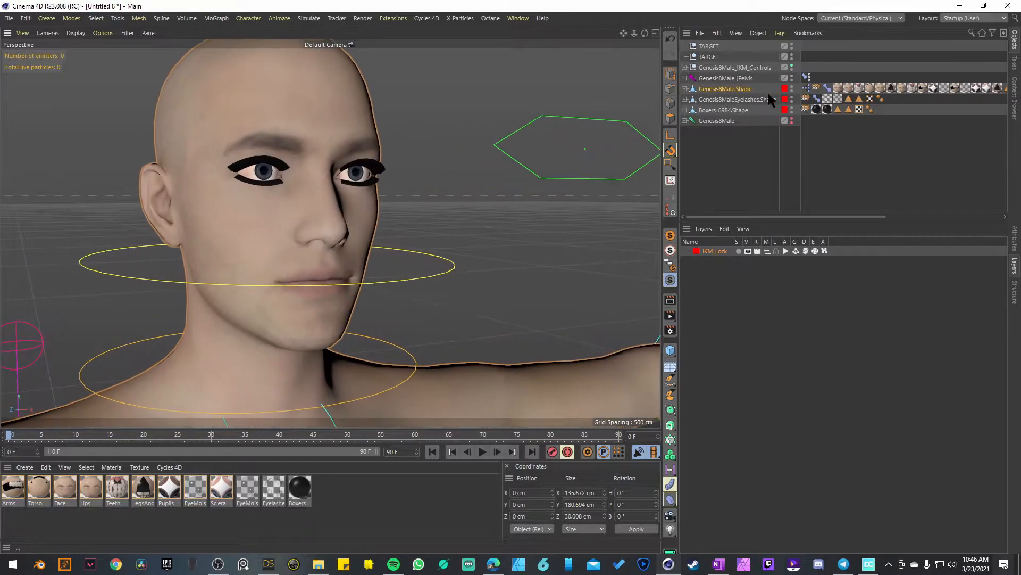
left_click(827, 88)
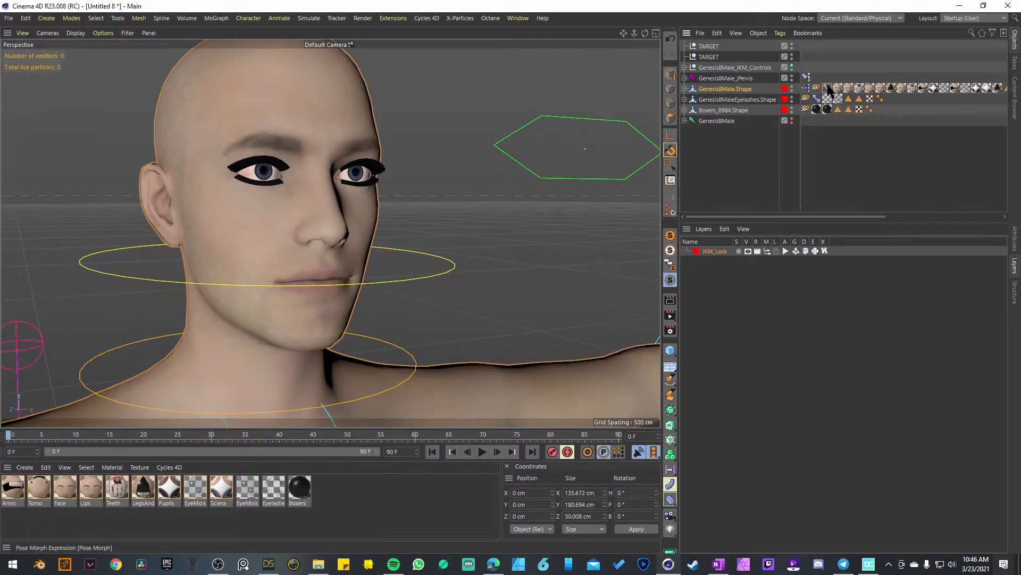
left_click(1014, 243)
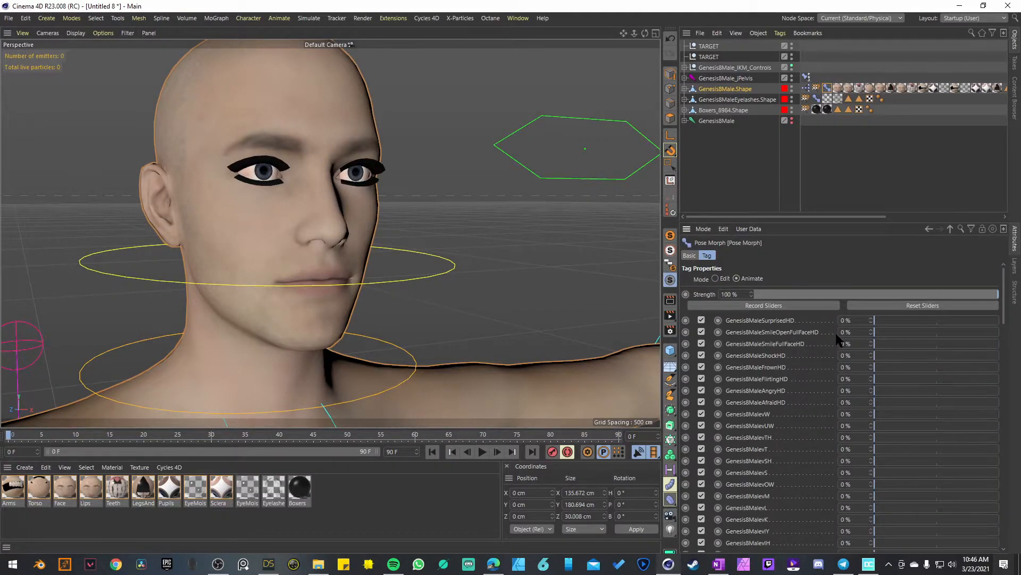
Step: Try the Genesis8MaleSurprisedHD, FrownHD and EyesClosedL morphs on the face and return each to 0%
mouse_move(875, 321)
left_mouse_down()
mouse_move(972, 315)
mouse_move(926, 329)
mouse_move(889, 324)
mouse_move(964, 313)
mouse_move(869, 326)
left_mouse_up()
mouse_move(880, 365)
left_mouse_down()
mouse_move(985, 365)
mouse_move(865, 374)
left_mouse_up()
left_click_drag(1004, 309, 1006, 481)
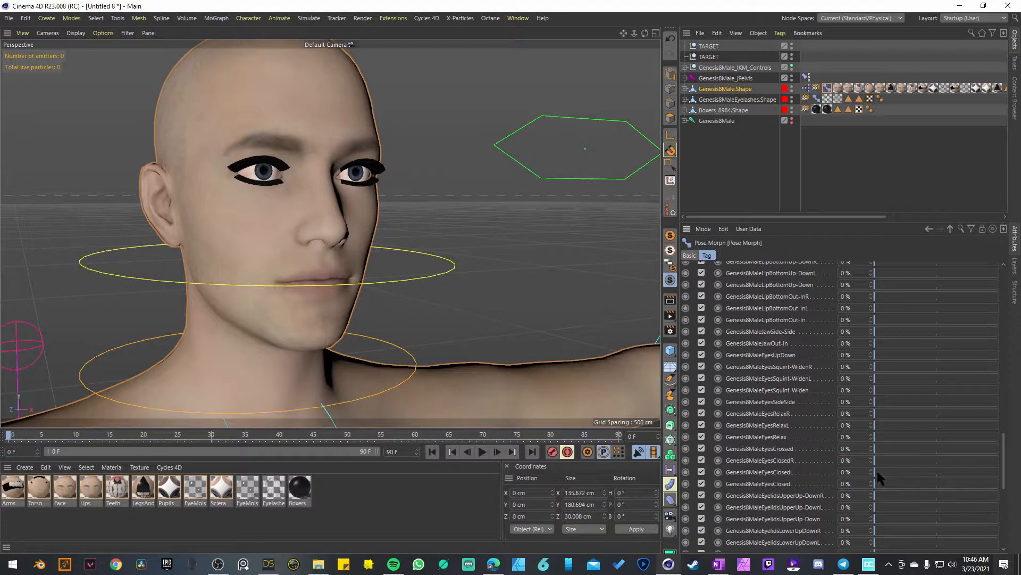
left_click_drag(973, 468, 849, 475)
Step: Set the Genesis8MaleEyesClosed morph to 100% and bring up the brow morphs at the end of the list
left_click_drag(907, 486, 1003, 484)
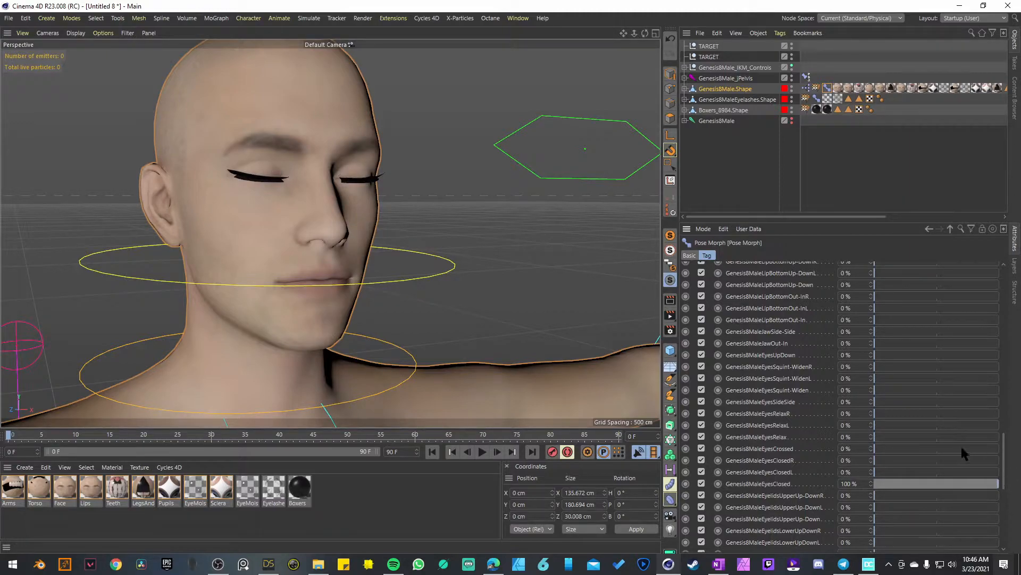
left_click_drag(1005, 446, 1013, 503)
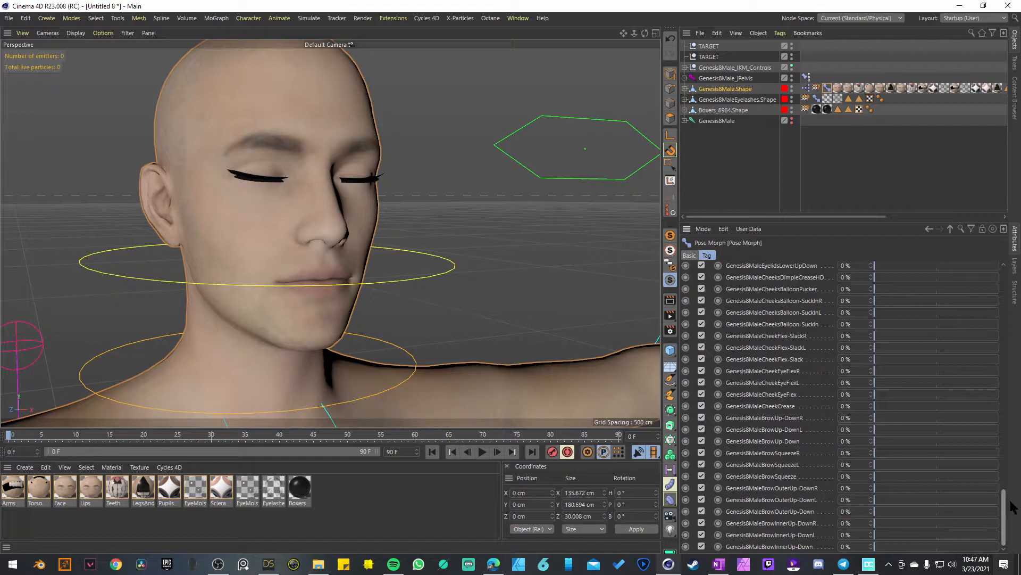
Step: Set the Genesis8MaleBrowInnerUp-Down morph to 100% and deselect the mesh with the whole upper body in view
left_click_drag(883, 546, 988, 535)
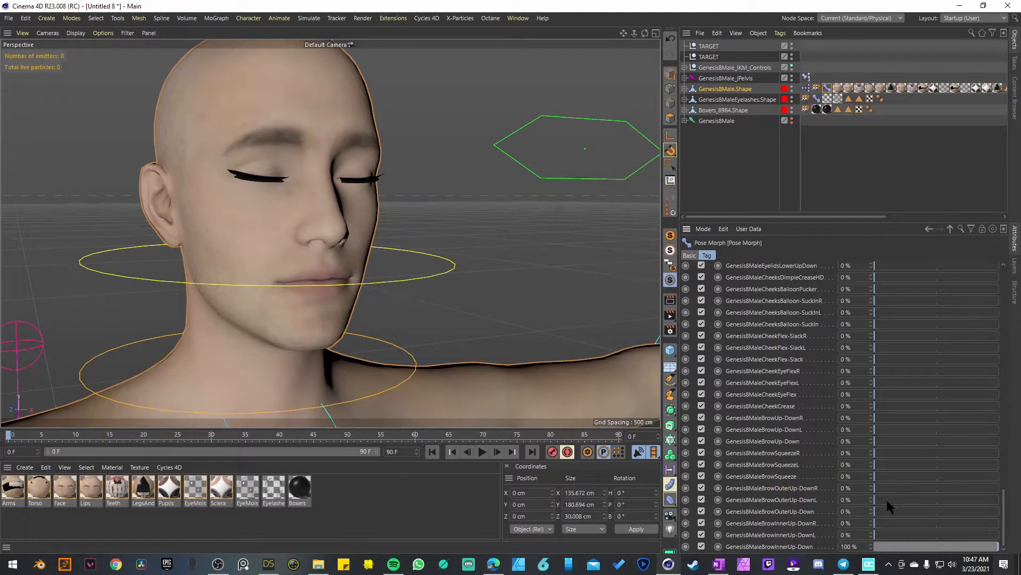
left_click_drag(465, 283, 301, 219, "alt")
right_click_drag(316, 208, 337, 241, "alt")
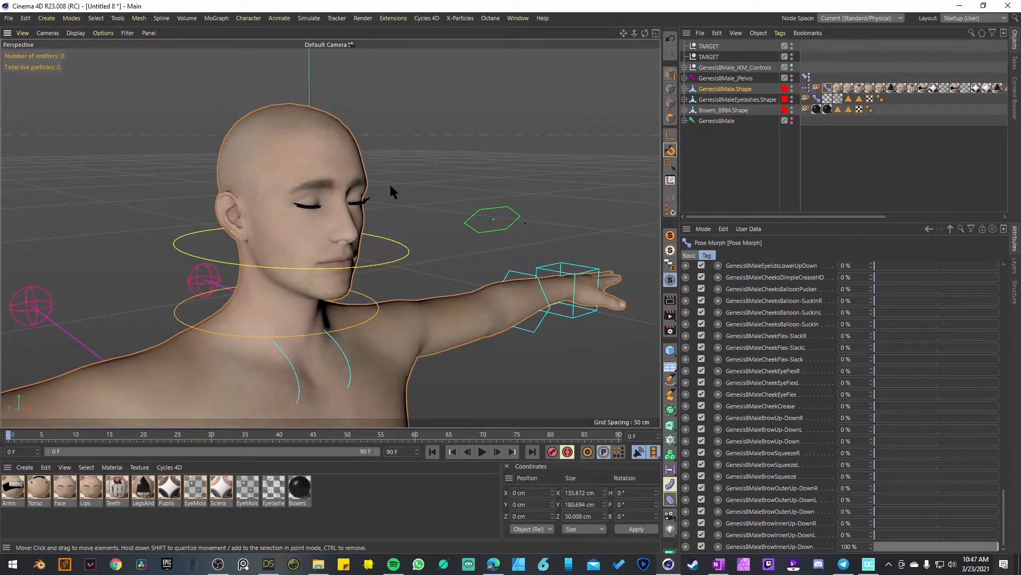
left_click_drag(375, 219, 314, 220, "alt")
right_click_drag(450, 167, 359, 264, "alt")
left_click_drag(331, 234, 274, 210, "alt")
left_click(483, 278)
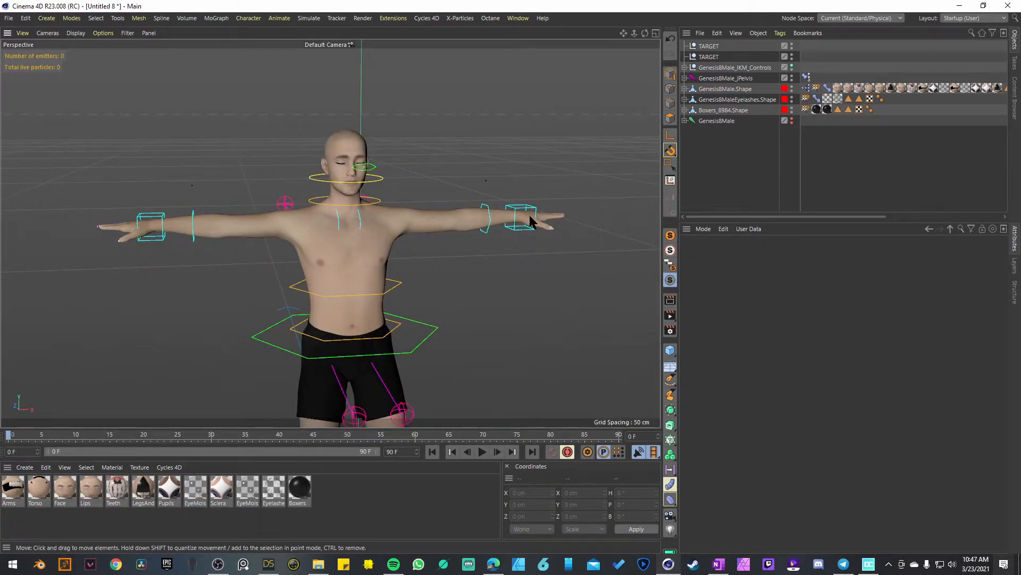
Step: Examine the finger joints inside the figure's left hand in wireframe display, and restore the shaded display
middle_click_drag(507, 250, 367, 263, "alt")
mouse_move(427, 228)
right_mouse_down("alt")
mouse_move(512, 210)
mouse_move(499, 223)
mouse_move(435, 239)
right_mouse_up("alt")
left_click_drag(429, 239, 420, 268, "alt")
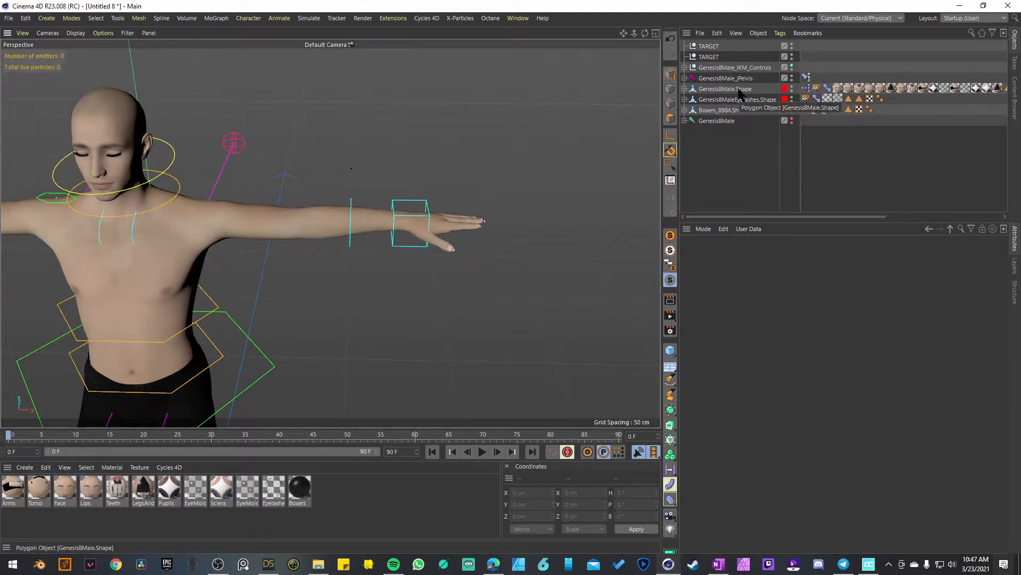
left_click_drag(496, 219, 432, 190, "alt")
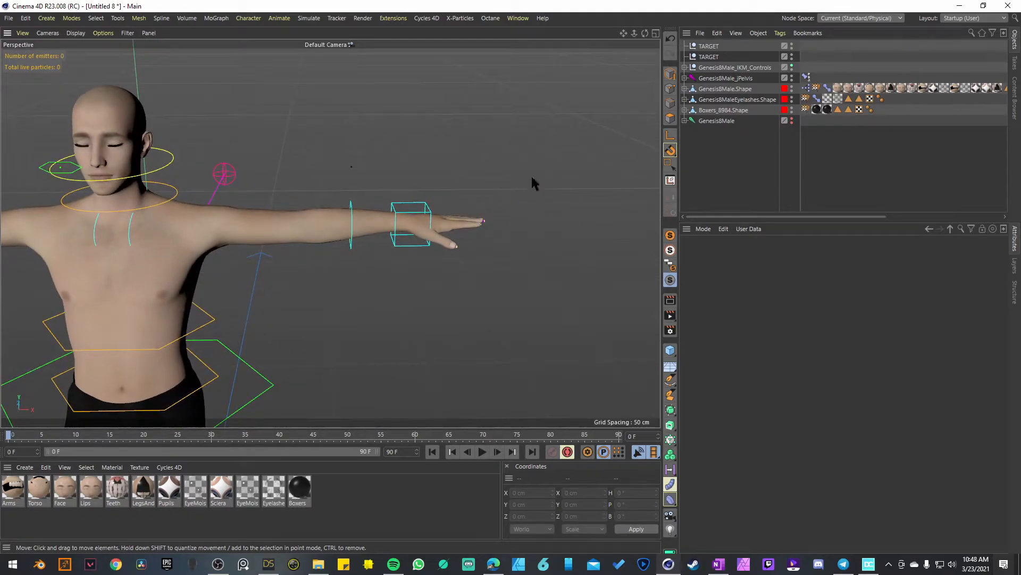
key("n")
key("g")
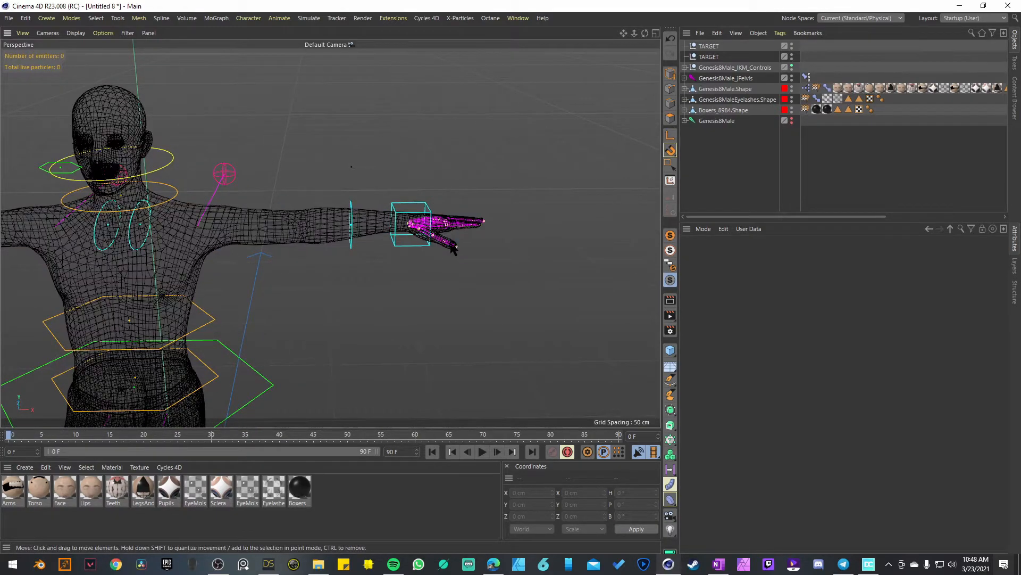
scroll(454, 250, "down", 6)
left_click_drag(445, 254, 422, 233, "alt")
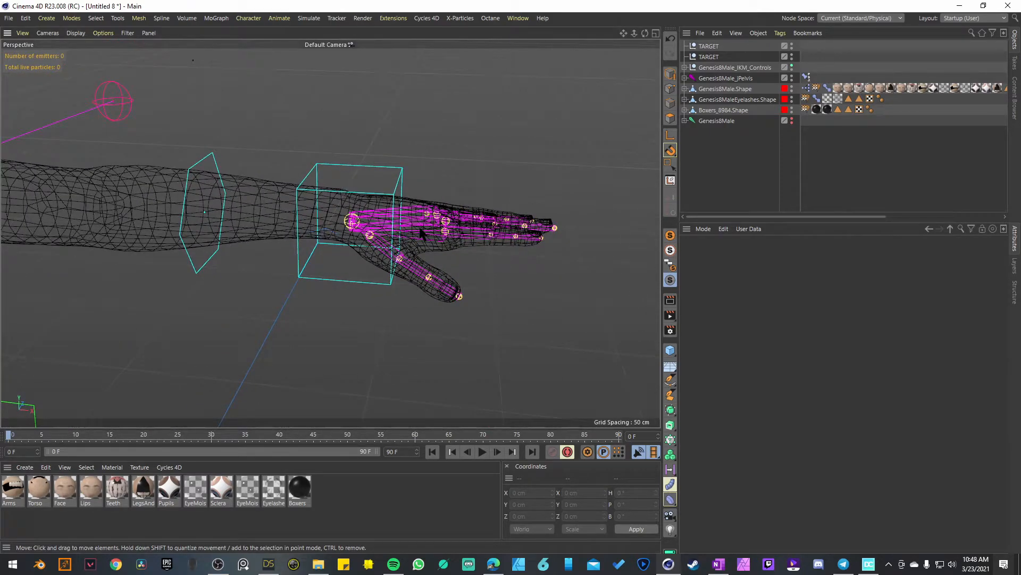
key("n")
key("a")
right_click_drag(365, 143, 326, 223, "alt")
middle_click_drag(309, 184, 413, 257, "alt")
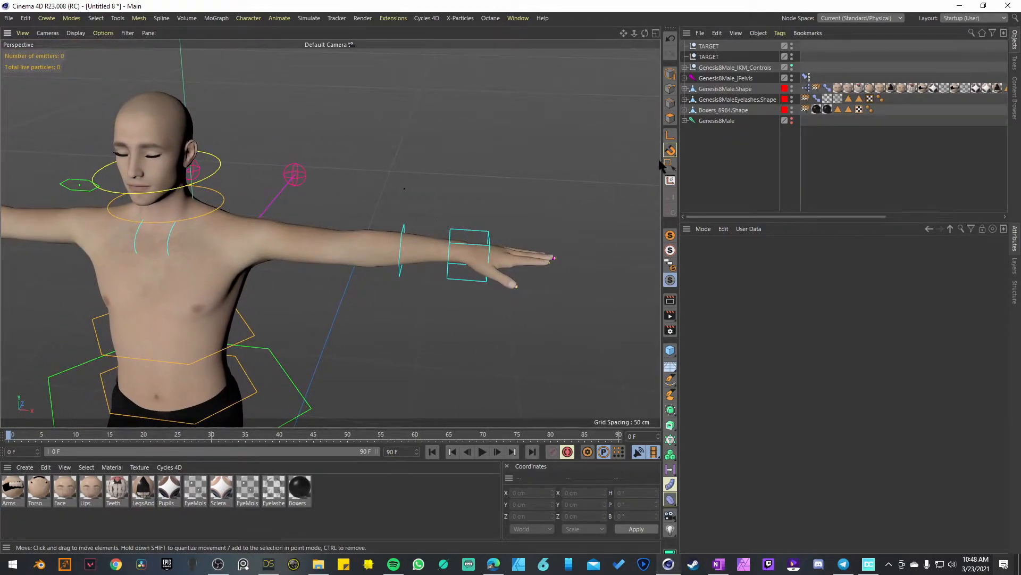
Step: Select all polygons of the left hand on Genesis8Male.Shape using Live Selection with Only Select Visible Elements disabled
left_click(721, 91)
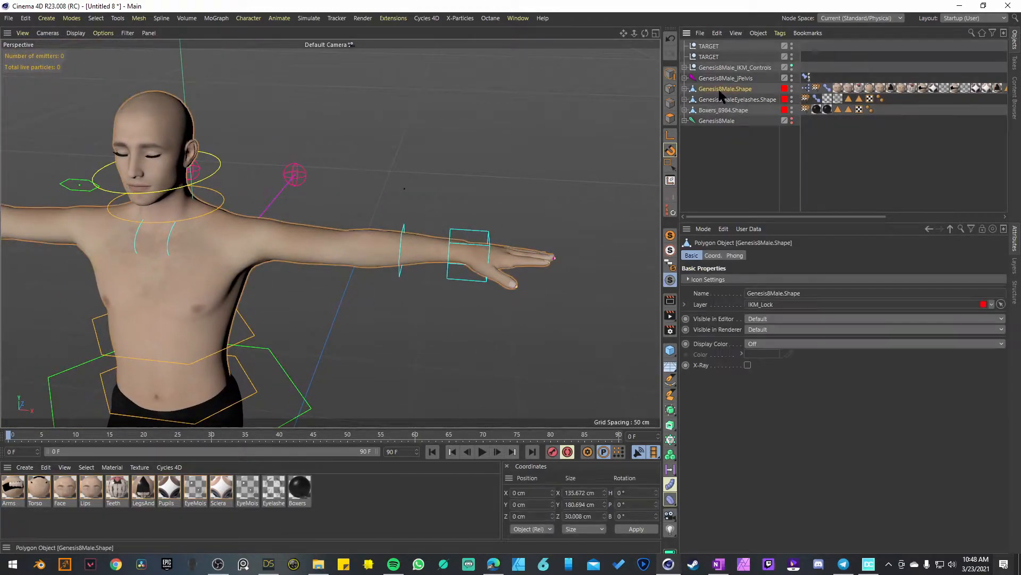
left_click(670, 119)
left_click_drag(239, 197, 311, 274, "alt")
middle_click_drag(363, 296, 256, 216, "alt")
right_click_drag(316, 298, 350, 293, "alt")
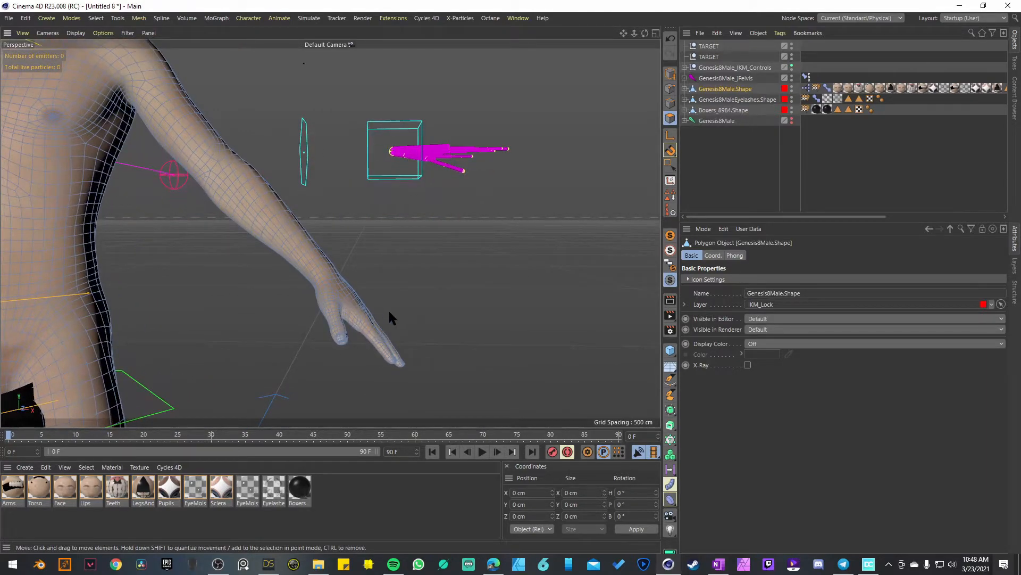
key("9")
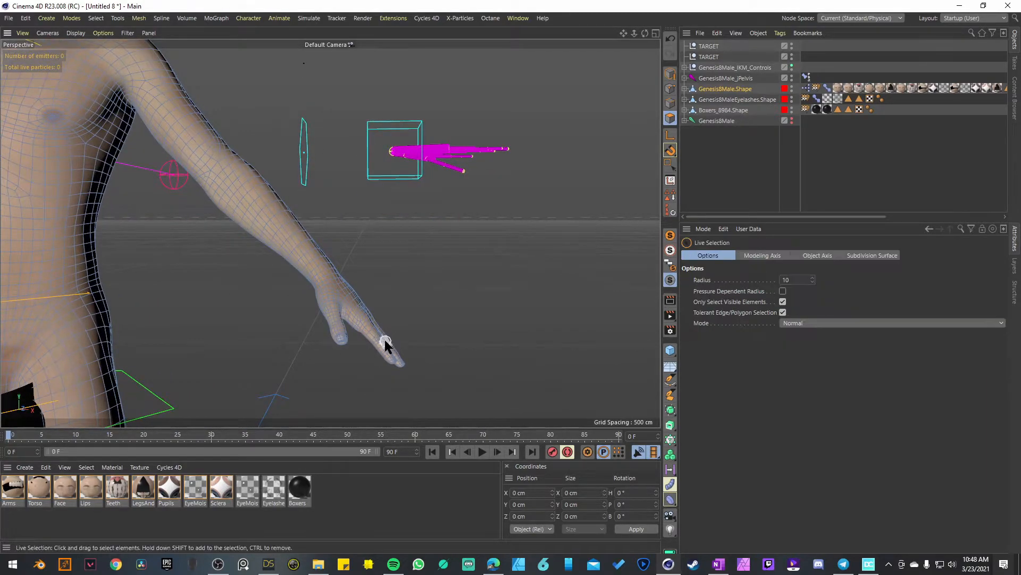
left_click(783, 302)
mouse_move(450, 339)
left_mouse_down()
mouse_move(365, 338)
mouse_move(353, 304)
left_mouse_up()
key("e")
left_click_drag(280, 177, 328, 297, "alt")
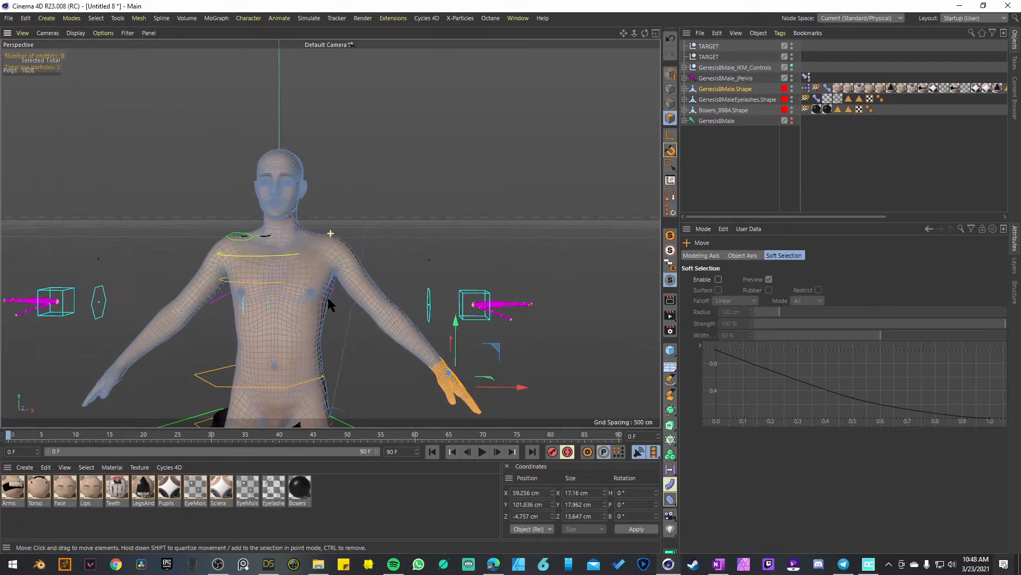
Step: Invert the polygon selection so it covers the whole body except the left hand
key("u")
key("i")
mouse_move(314, 232)
left_mouse_down("alt")
mouse_move(251, 252)
mouse_move(293, 264)
mouse_move(308, 257)
mouse_move(314, 226)
left_mouse_up("alt")
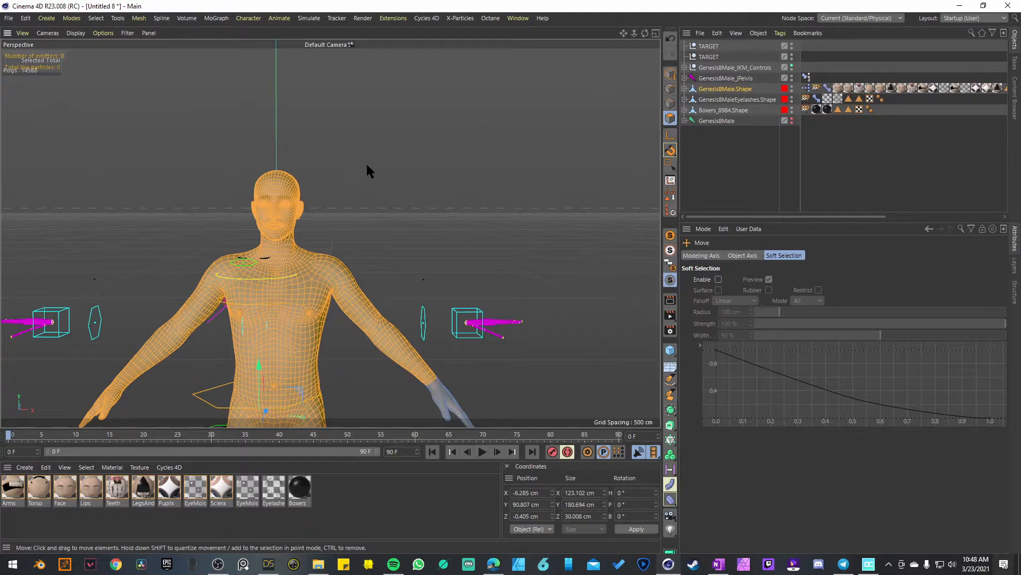
Step: Switch to the open New_Hands__RIGHT_rig_0002.c4d project and return its timeline to the first frame
key("v")
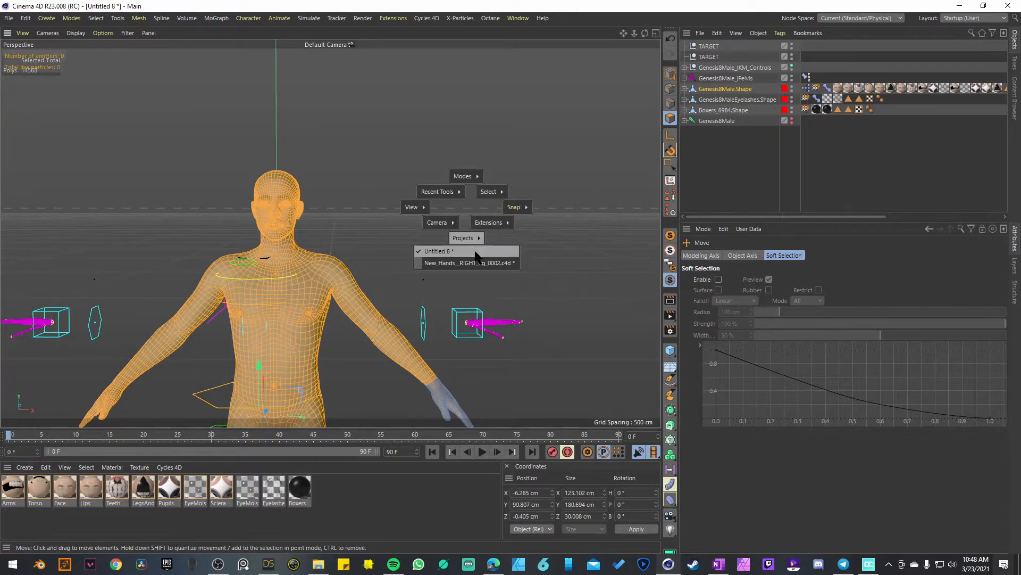
key("v")
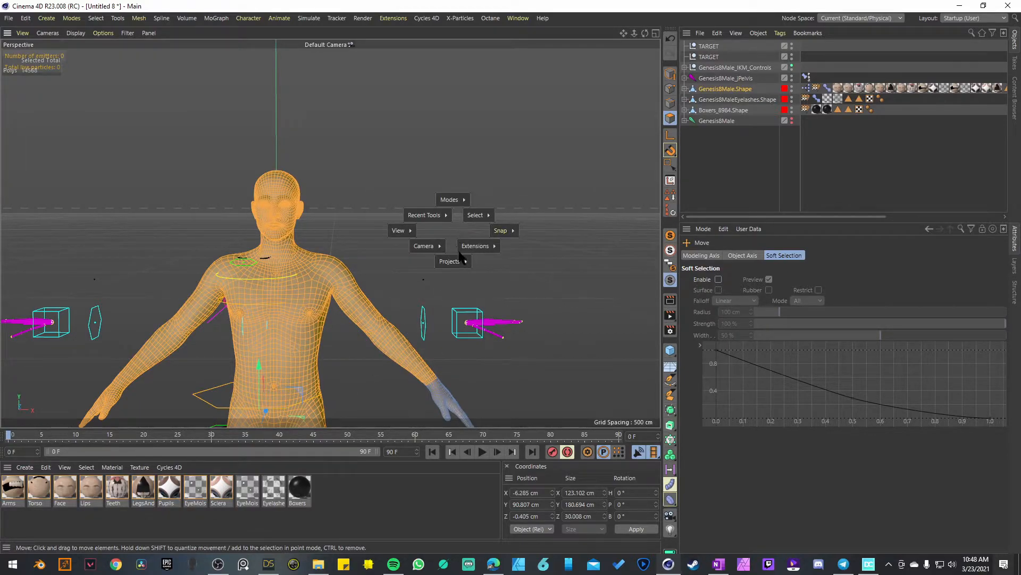
mouse_move(463, 264)
left_click(470, 288)
middle_click_drag(455, 269, 382, 243, "alt")
left_click_drag(382, 244, 312, 256, "alt")
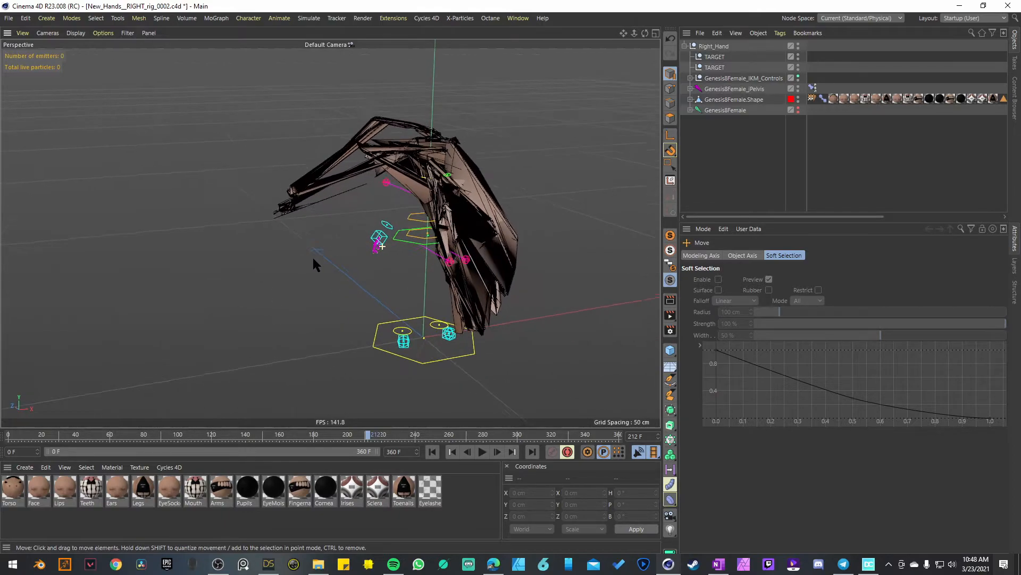
left_click(432, 452)
mouse_move(438, 211)
left_mouse_down("alt")
mouse_move(551, 195)
mouse_move(570, 226)
mouse_move(441, 214)
left_mouse_up("alt")
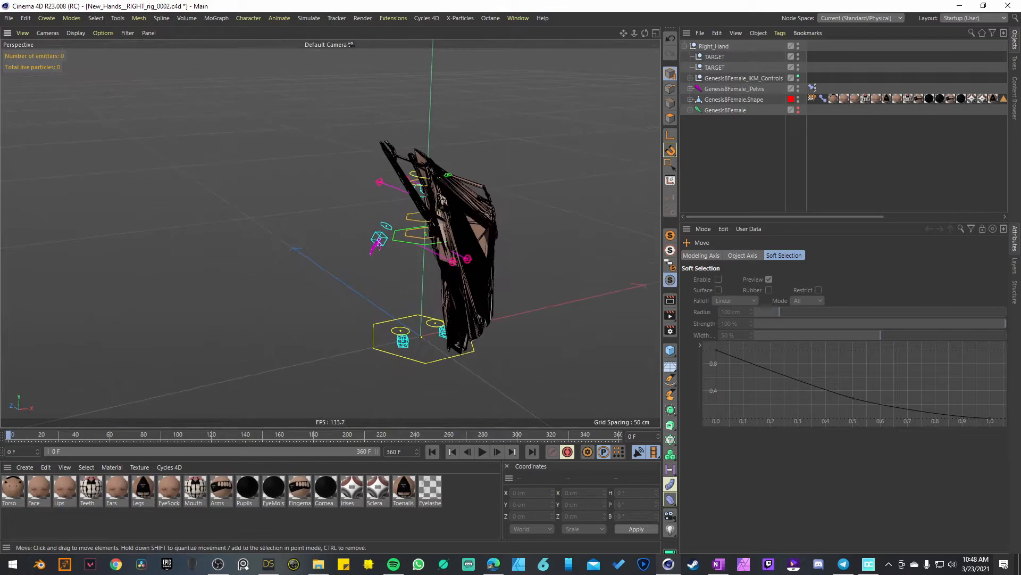
Step: Select Genesis8Female.Shape and examine its distorted mesh and the right-hand joints of the rig up close
left_click(713, 99)
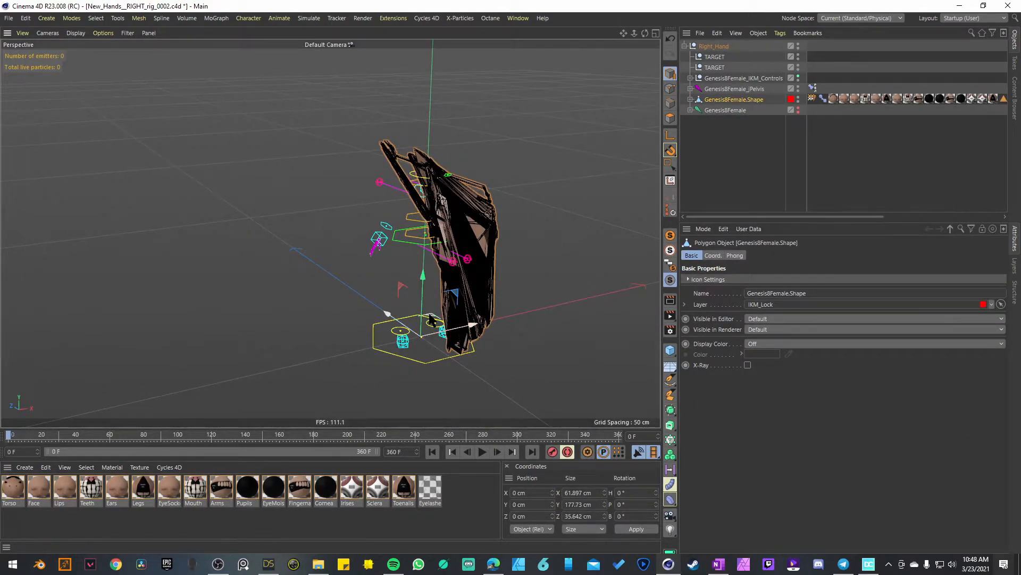
left_click_drag(431, 321, 450, 340, "alt")
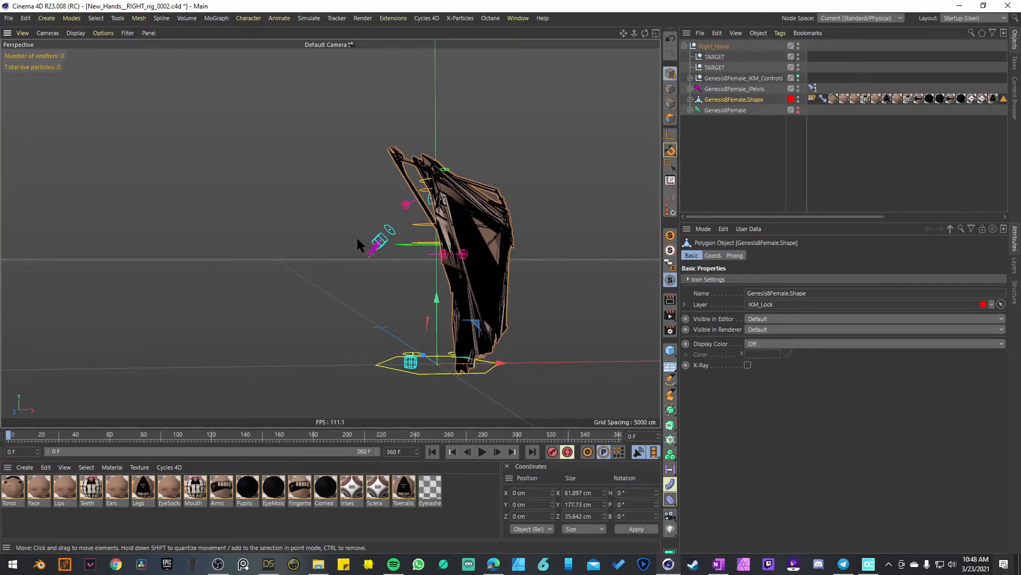
middle_click_drag(443, 157, 394, 210, "alt")
right_click_drag(395, 210, 447, 210, "alt")
left_click_drag(447, 210, 406, 354, "alt")
middle_click_drag(355, 319, 331, 233, "alt")
left_click_drag(331, 233, 314, 285, "alt")
right_click_drag(286, 281, 341, 241, "alt")
left_click_drag(341, 240, 399, 230, "alt")
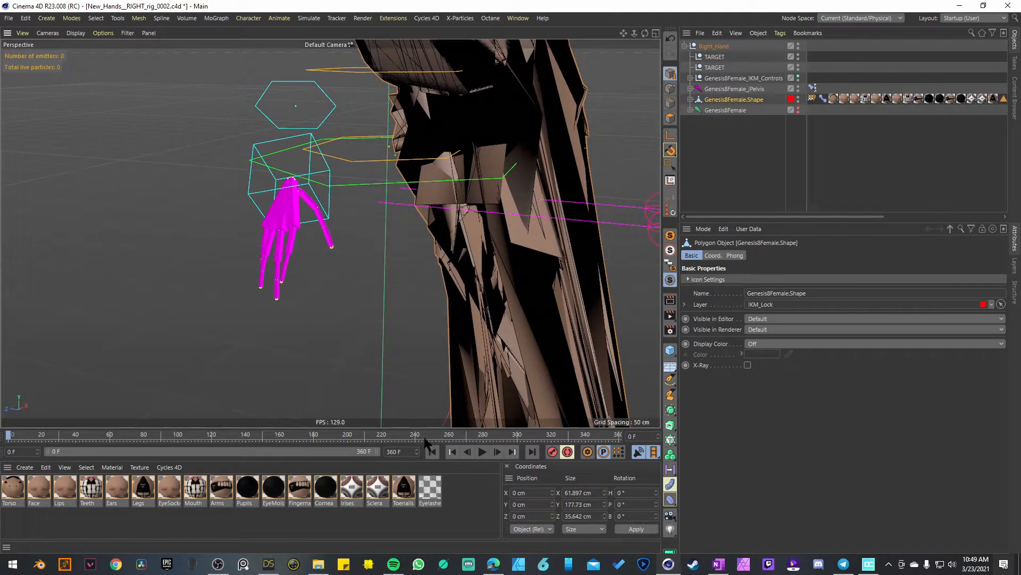
Step: Play the right-hand animation, observe how the joints and mesh move, and stop playback
key("F8")
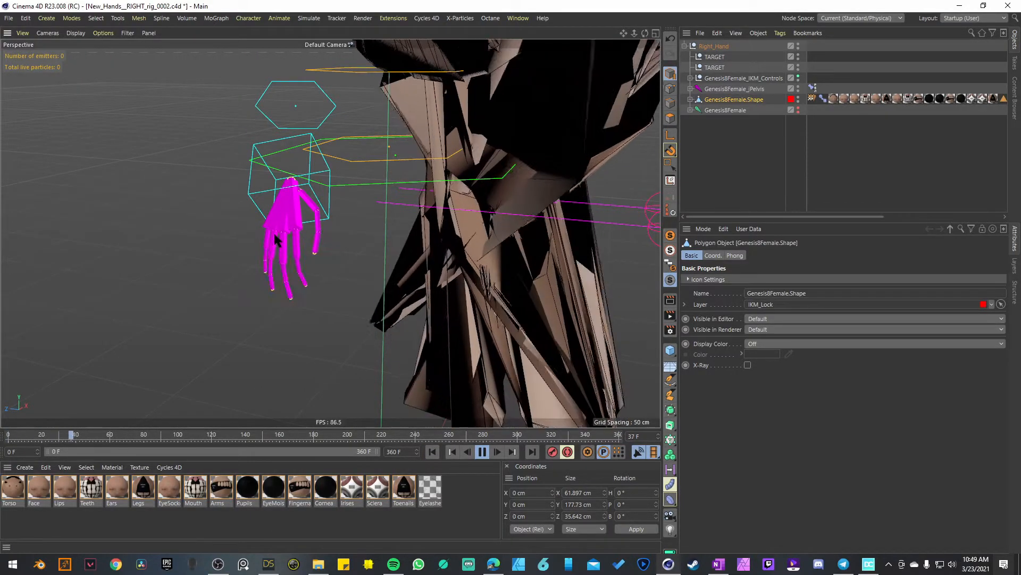
right_click_drag(454, 106, 326, 126, "alt")
middle_click_drag(326, 126, 331, 232, "alt")
left_click_drag(330, 233, 309, 203, "alt")
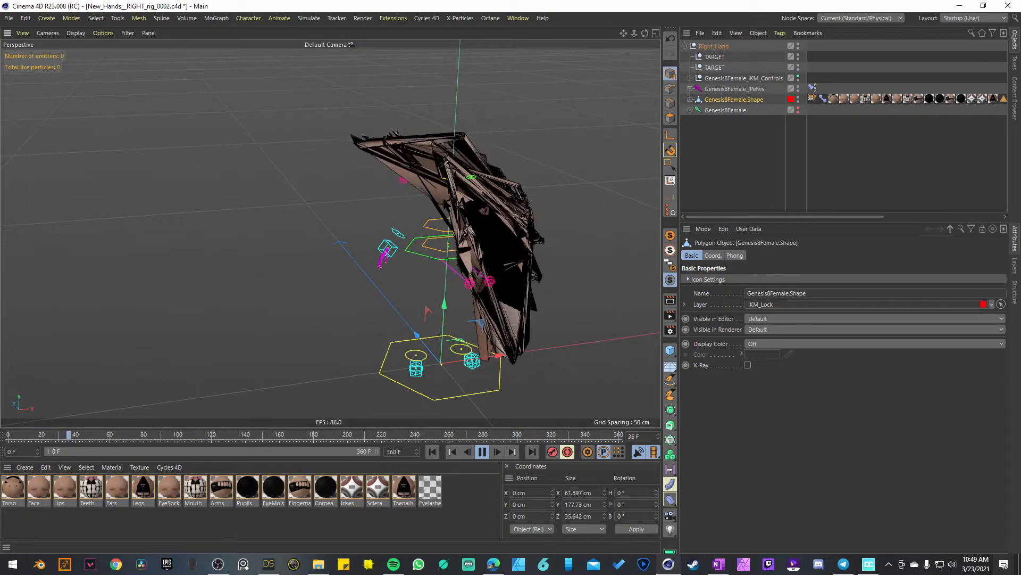
mouse_move(394, 248)
left_mouse_down("alt")
mouse_move(265, 227)
mouse_move(385, 243)
left_mouse_up("alt")
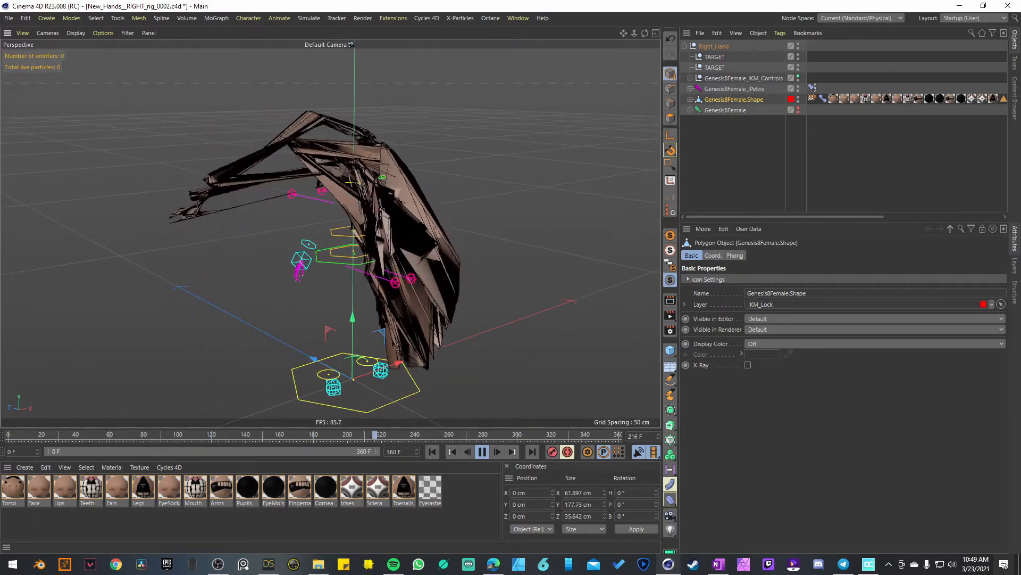
left_click(483, 452)
Step: Return to the Untitled 8 project and add a Boole object in Model mode
key("v")
left_click(482, 341)
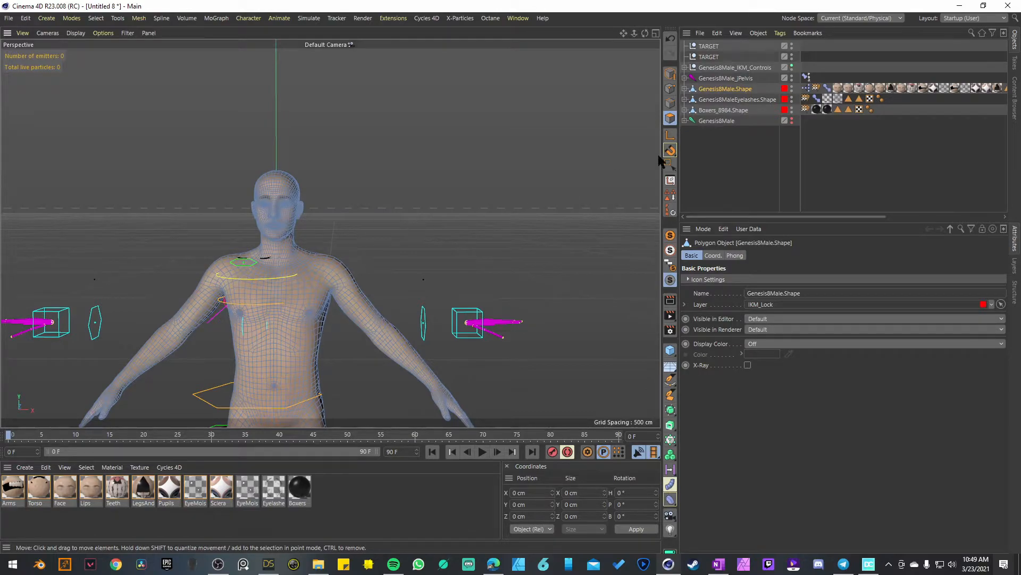
left_click(669, 74)
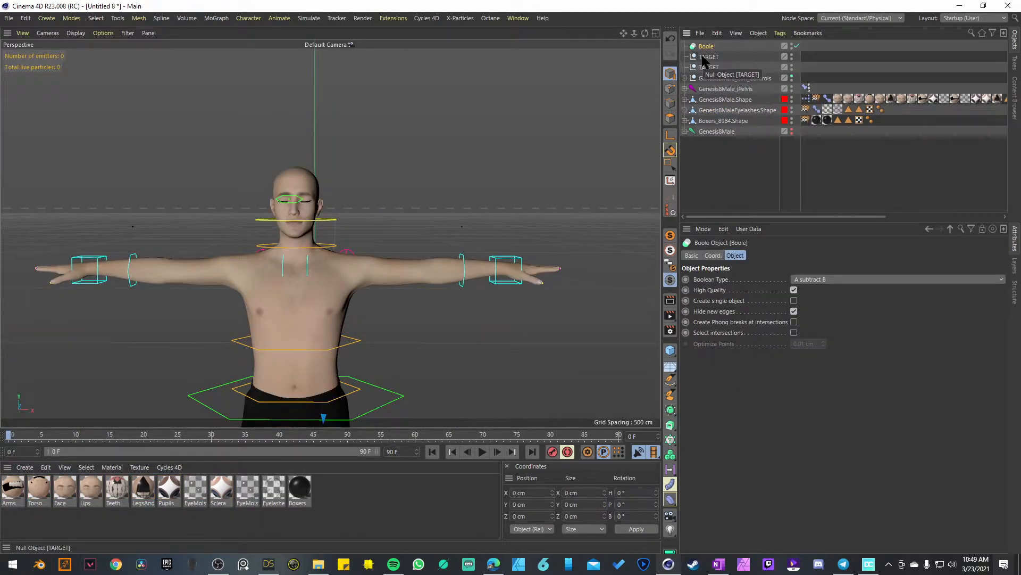
Step: Add a cube as a child of the Boole object, keeping its size at 200 cm per side
left_click(670, 350)
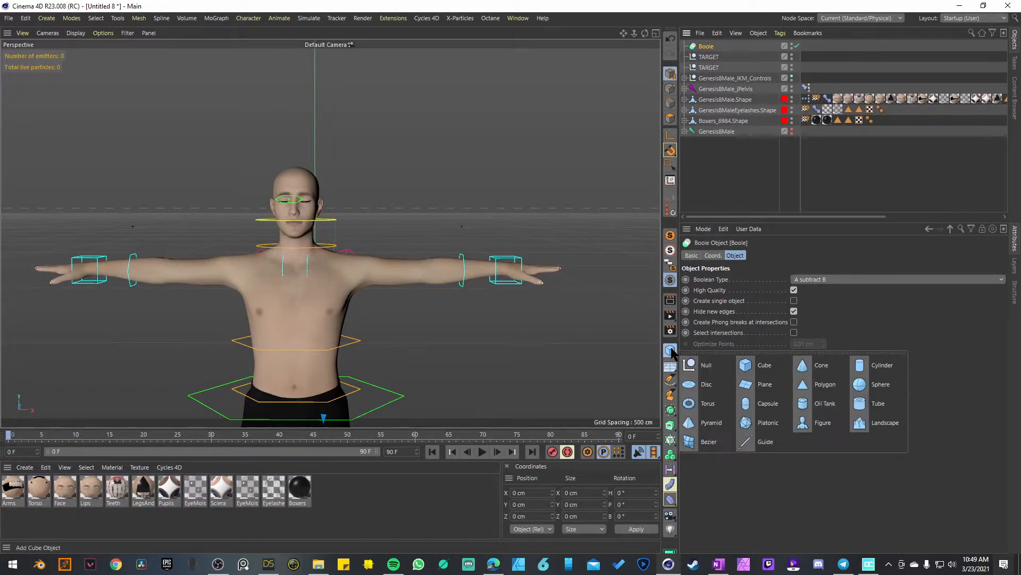
left_click(742, 298)
left_click_drag(706, 48, 713, 53)
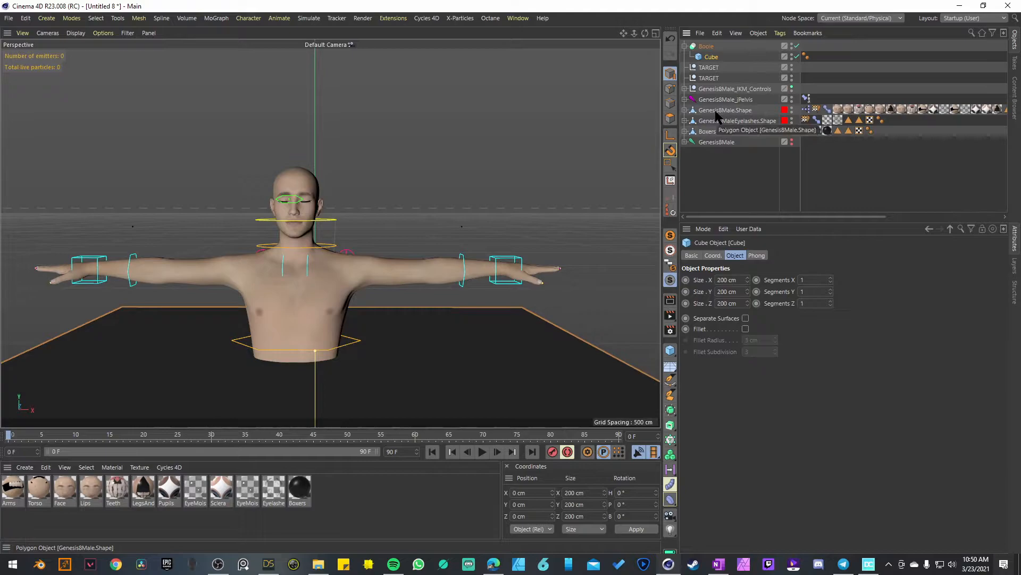
mouse_move(715, 113)
left_mouse_down()
mouse_move(710, 69)
mouse_move(712, 107)
left_mouse_up()
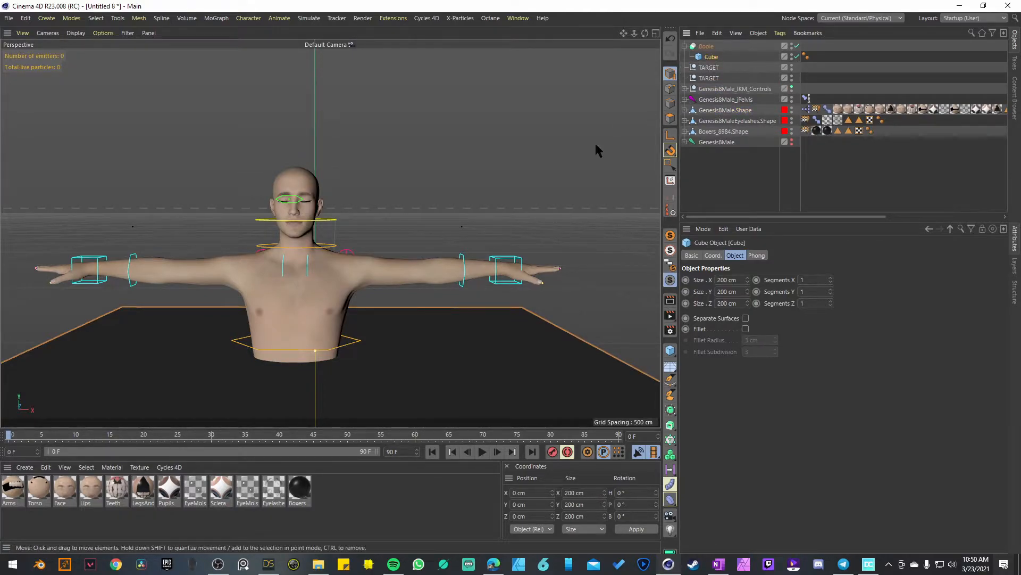
Step: Move the cube to about X -58 cm, Y 94 cm so only the left hand sticks out, and delete it
scroll(441, 244, "down", 5)
left_click_drag(356, 315, 348, 217)
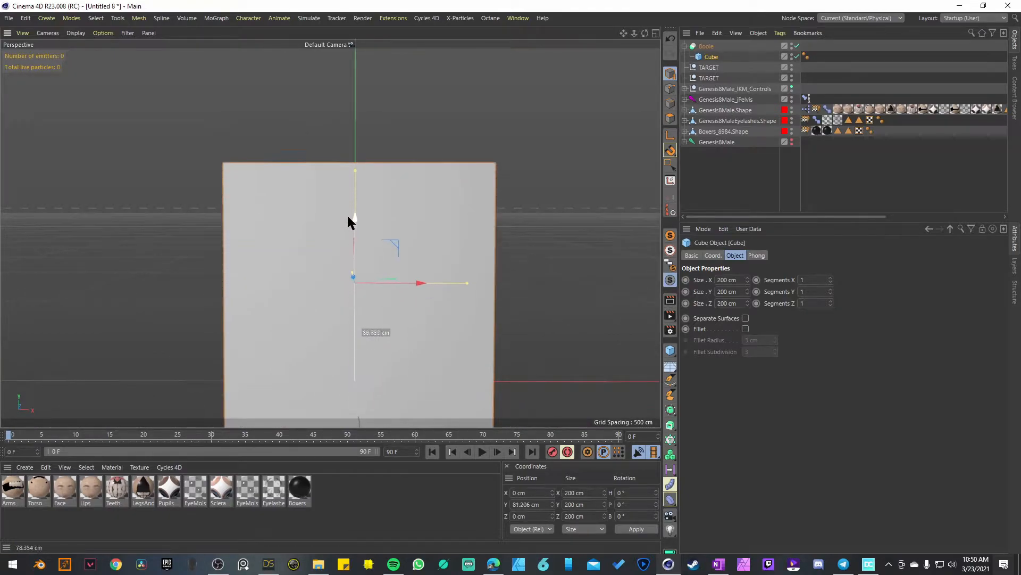
left_click_drag(432, 277, 368, 282)
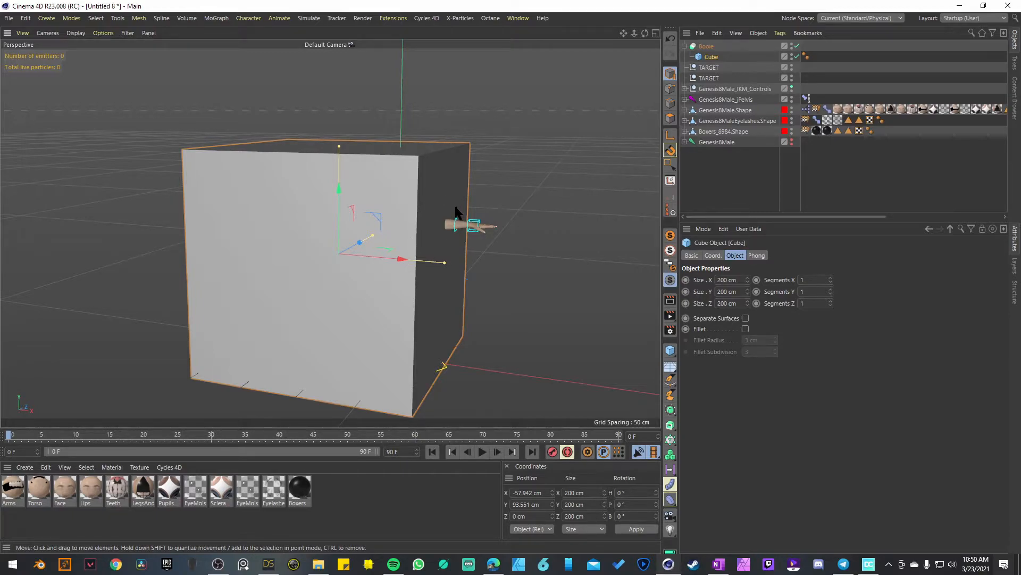
key("Delete")
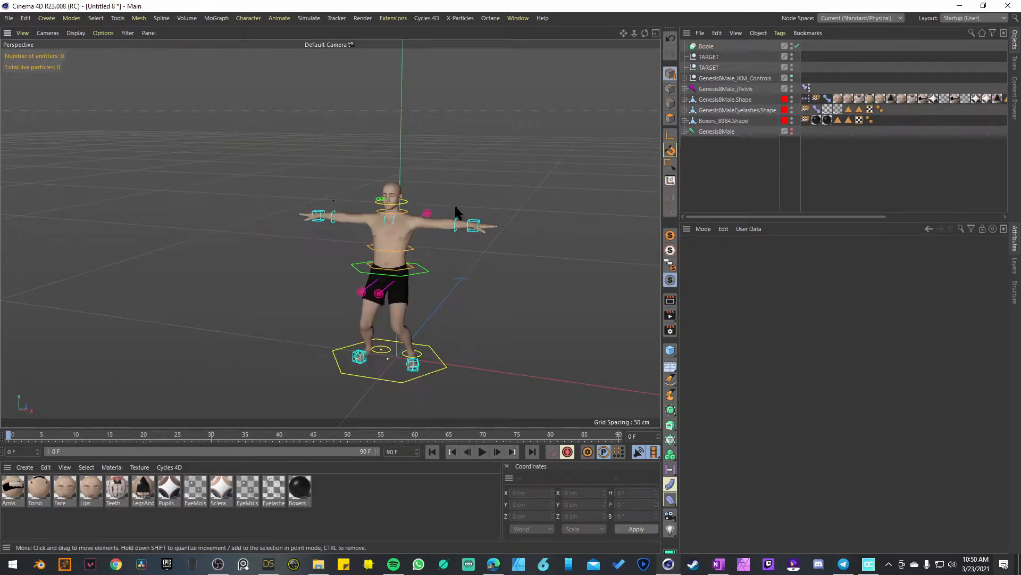
Step: In Polygon mode on Genesis8Male.Shape, paint-select the visible thumb and finger polygons of the left hand with a 55-radius Live Selection
left_click(725, 99)
key("o")
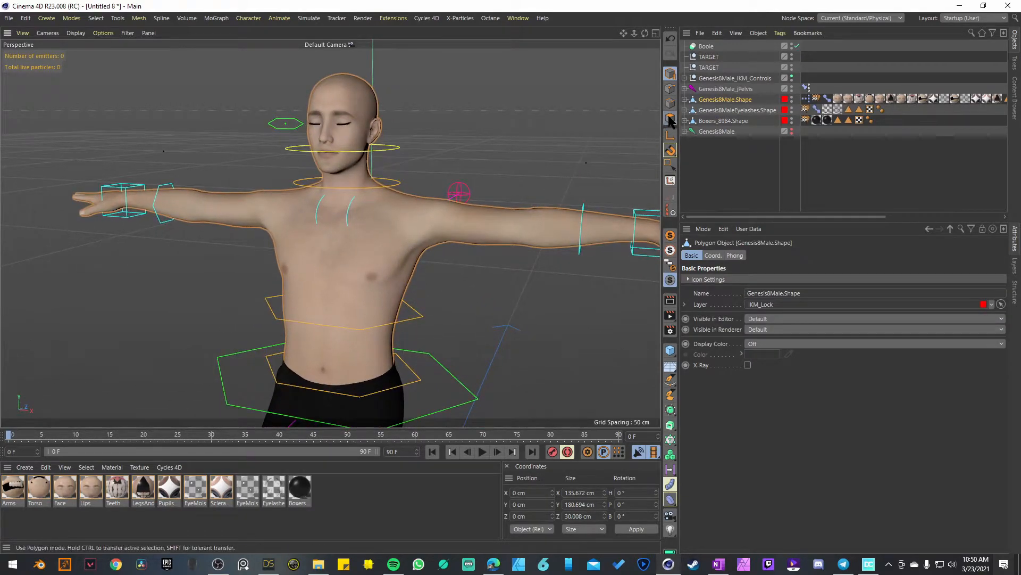
left_click(669, 117)
scroll(398, 119, "up", 5)
left_click_drag(350, 214, 356, 320, "alt")
key("9")
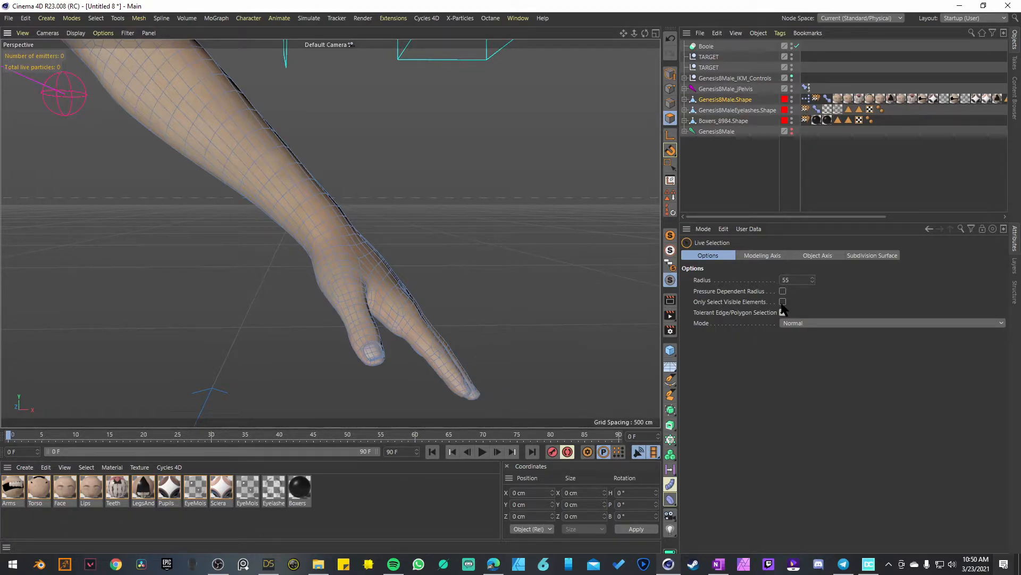
left_click_drag(346, 296, 360, 304)
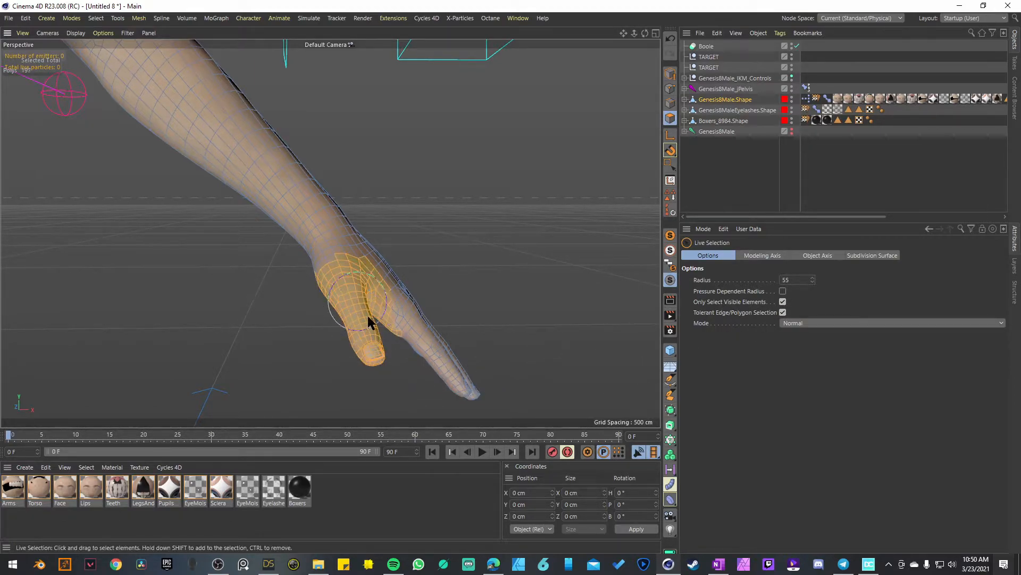
left_click_drag(406, 379, 393, 299, "alt")
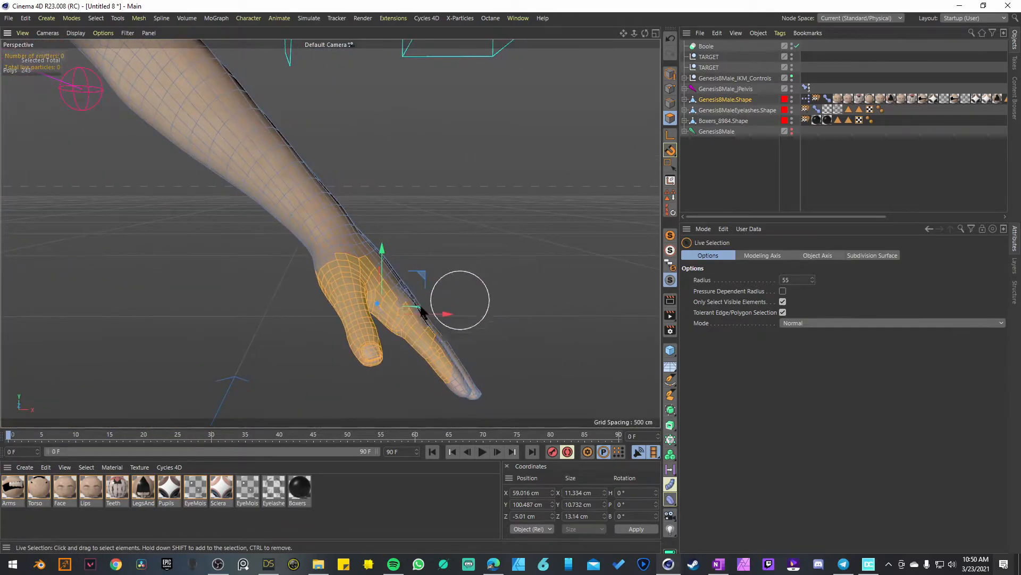
Step: Allow Live Selection to pick hidden elements and extend the selection over the whole left hand up to the wrist
left_click(783, 302)
left_click_drag(463, 266, 470, 255, "alt")
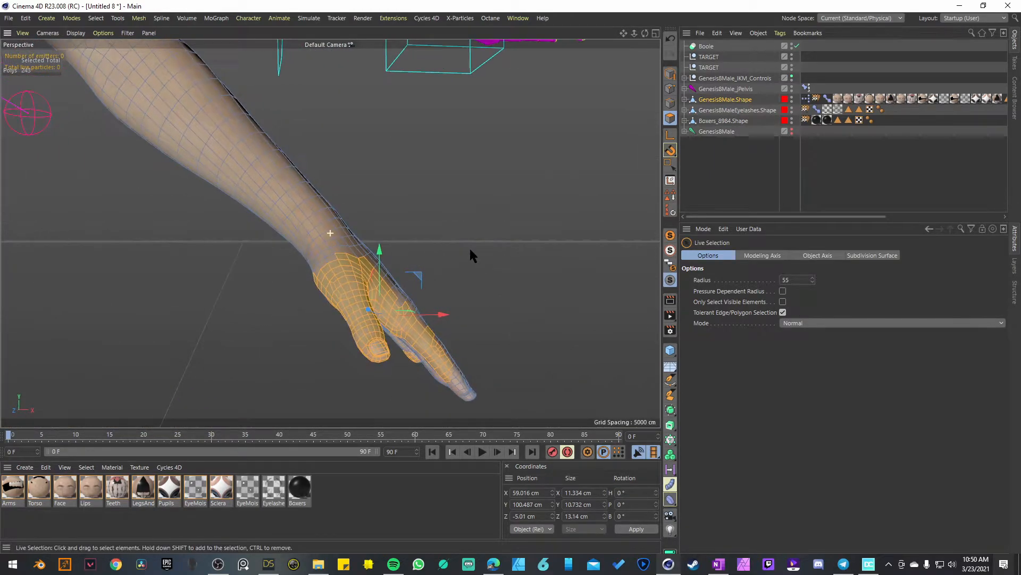
mouse_move(541, 340)
left_mouse_down()
mouse_move(434, 372)
mouse_move(408, 319)
mouse_move(328, 318)
mouse_move(340, 275)
left_mouse_up()
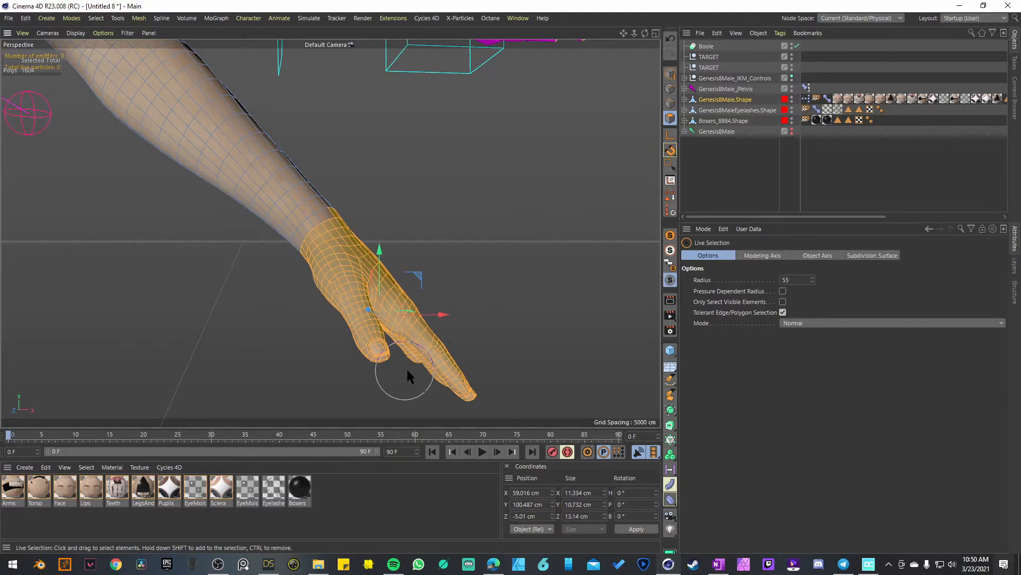
left_click_drag(402, 349, 458, 369)
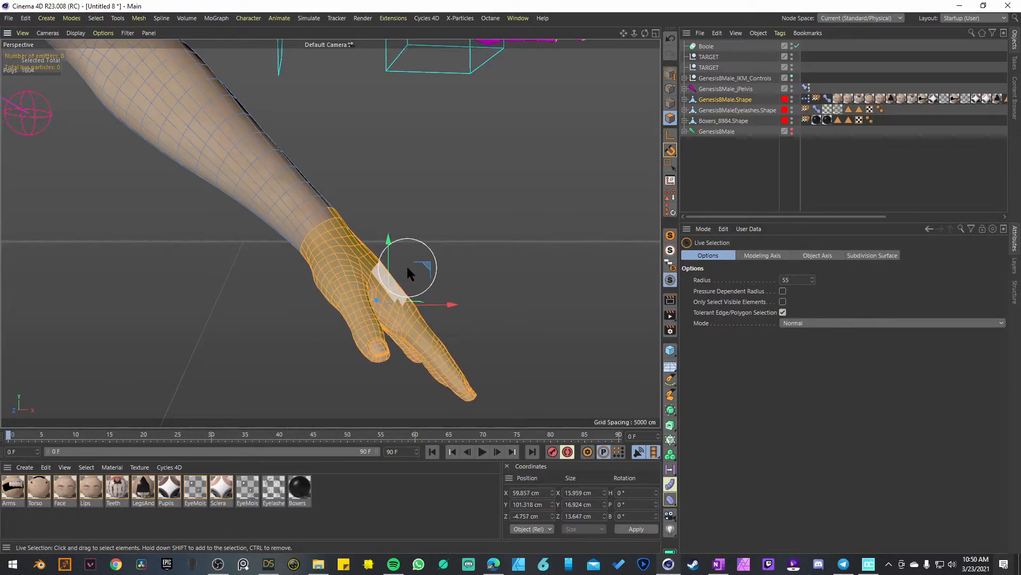
Step: Restrict Live Selection to visible elements, reduce its radius to 19, and clean up the selection's edge around the wrist
left_click(782, 302)
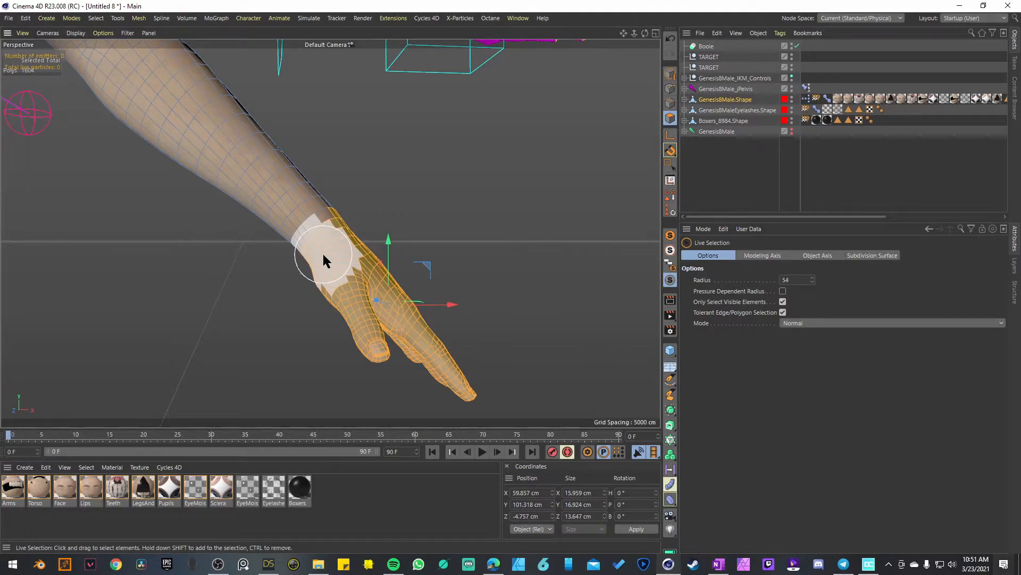
middle_click_drag(324, 255, 326, 232)
left_click_drag(318, 217, 304, 270, "alt")
right_click_drag(307, 257, 346, 244, "alt")
mouse_move(346, 246)
left_mouse_down("ctrl")
mouse_move(379, 239)
mouse_move(175, 211)
left_mouse_up("ctrl")
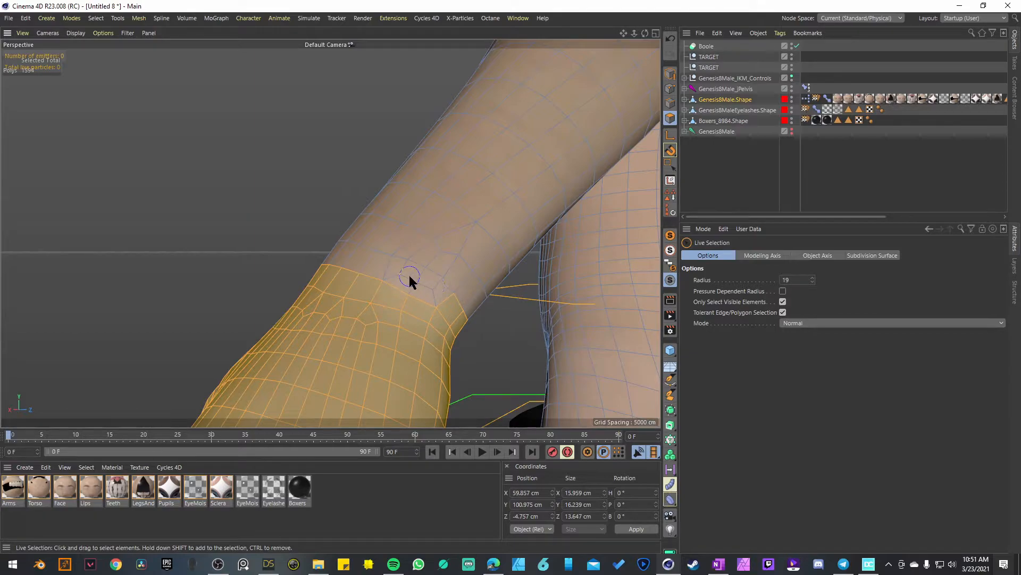
left_click_drag(453, 296, 466, 319, "alt")
middle_click_drag(465, 315, 420, 292, "alt")
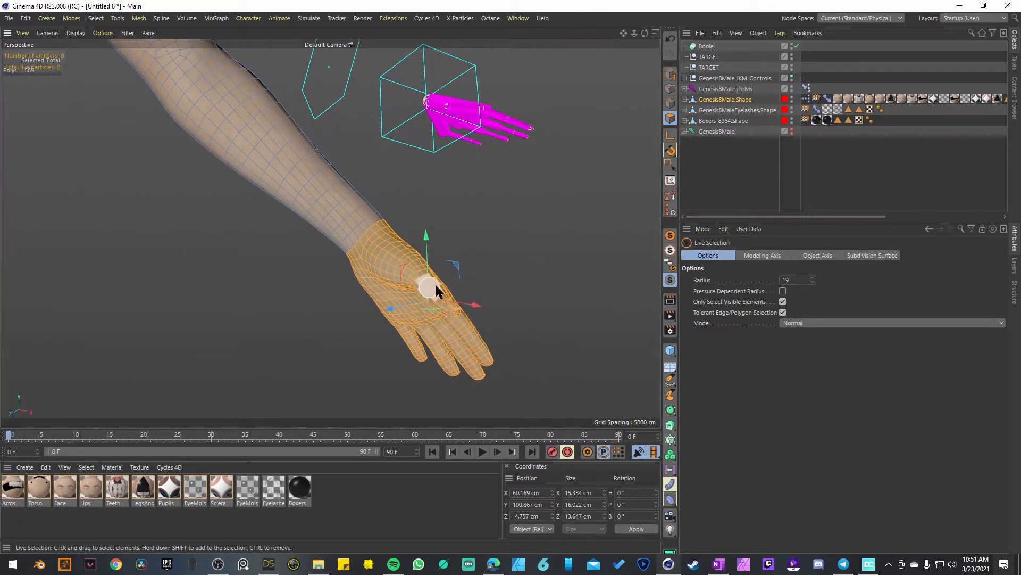
Step: Find the Set Selection command and store the selected hand polygons as a polygon selection tag
key("e")
left_click_drag(486, 219, 574, 205, "alt")
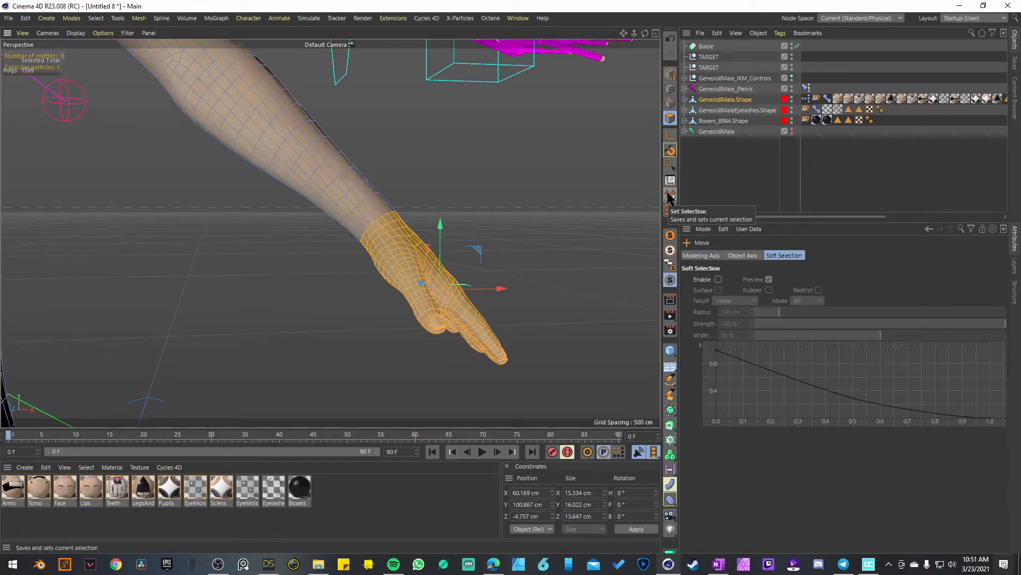
left_click(95, 18)
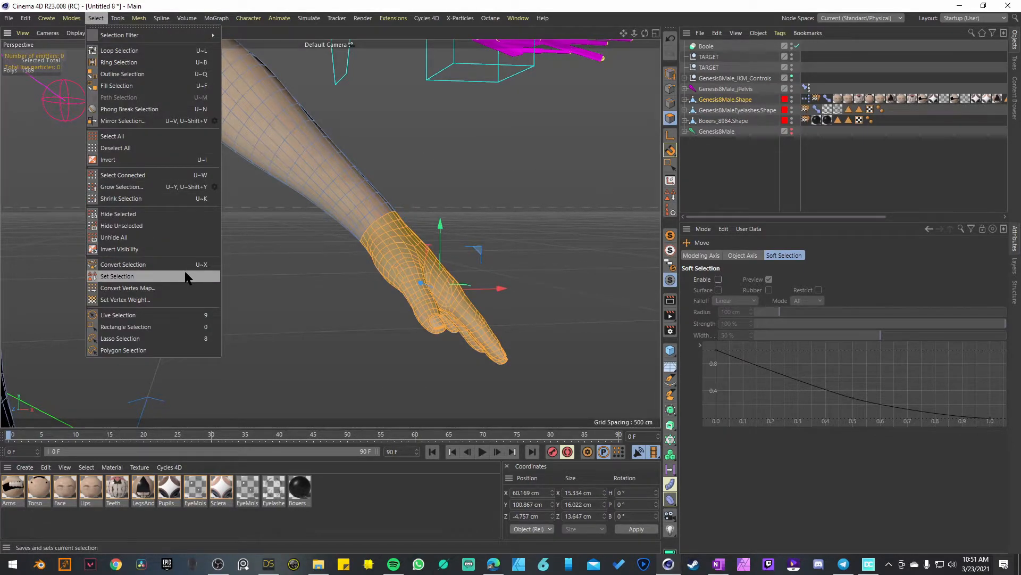
left_click(561, 203)
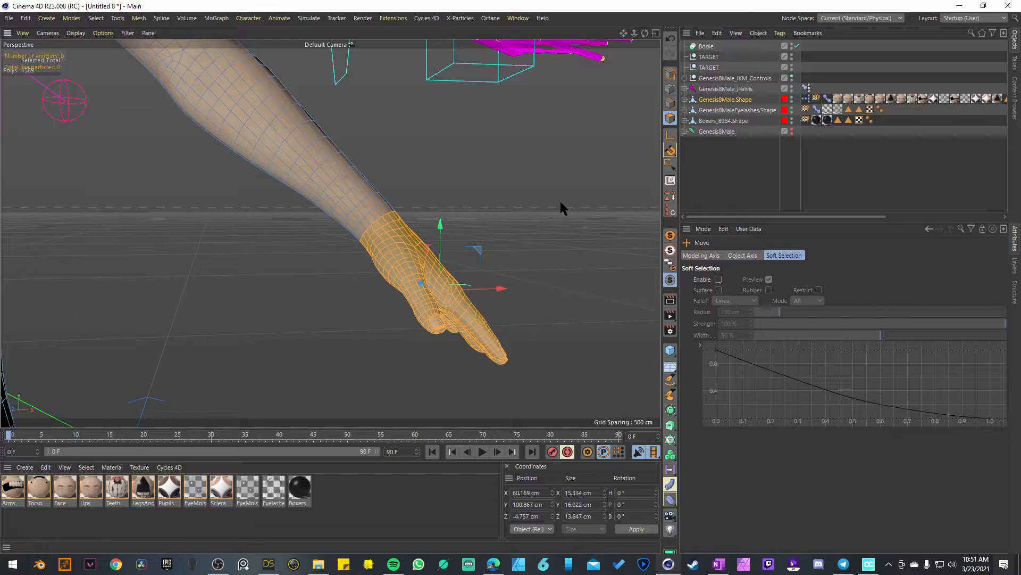
key("shift+c")
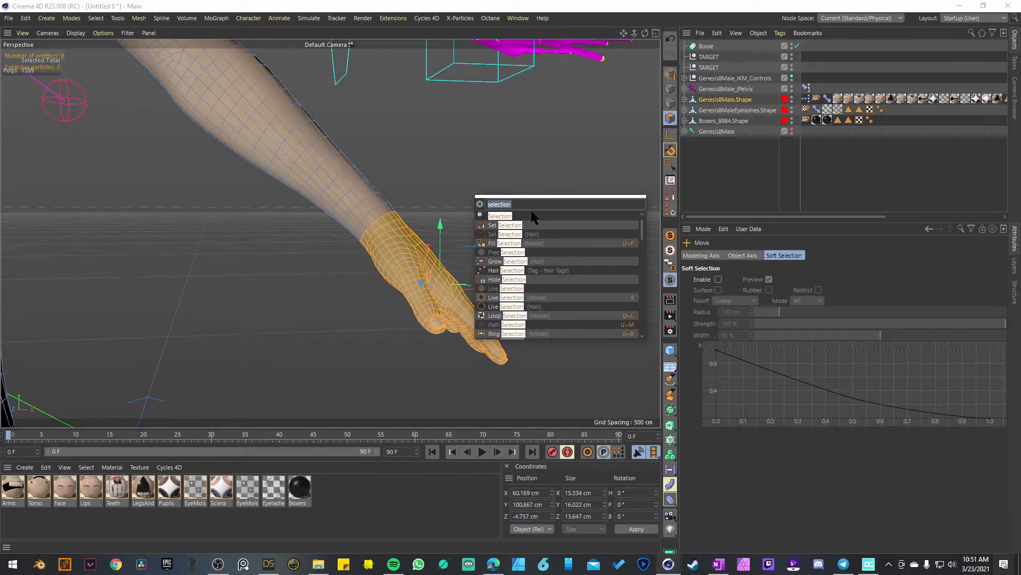
key("BackSpace")
type("selection")
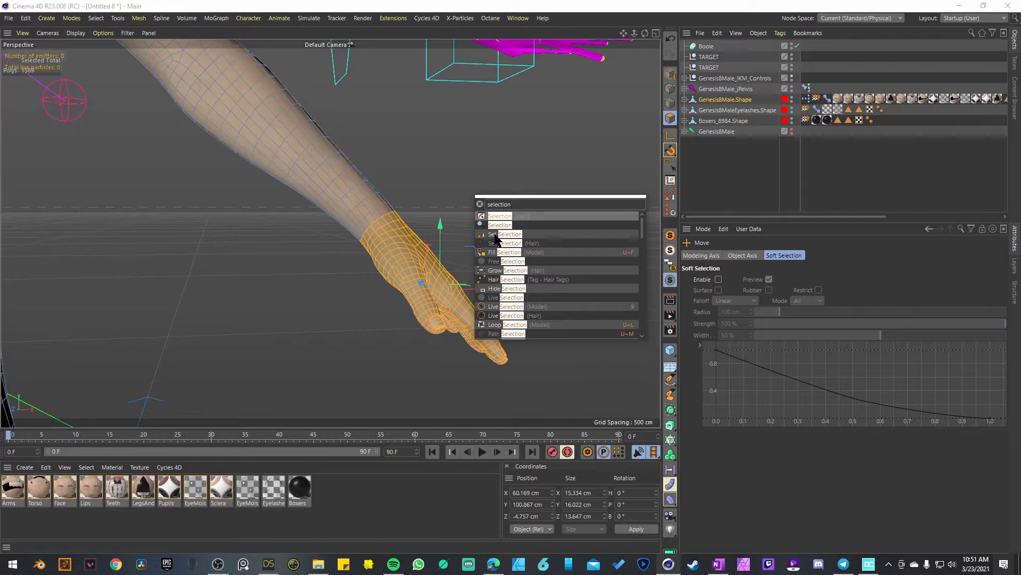
key("Escape")
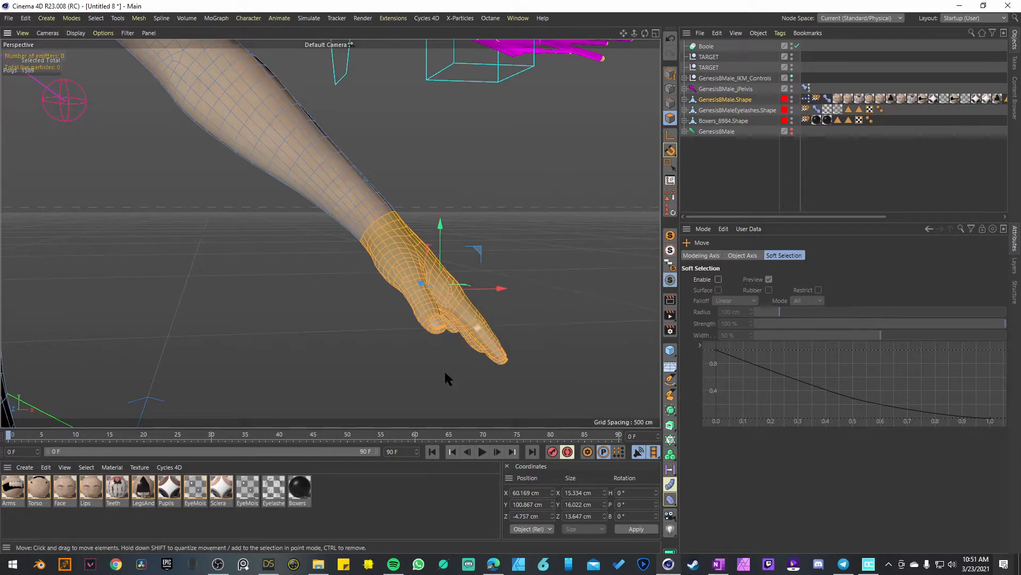
Step: Rename the new polygon selection tag on Genesis8Male.Shape to HAND
left_click(218, 564)
left_click(669, 564)
left_click(737, 101)
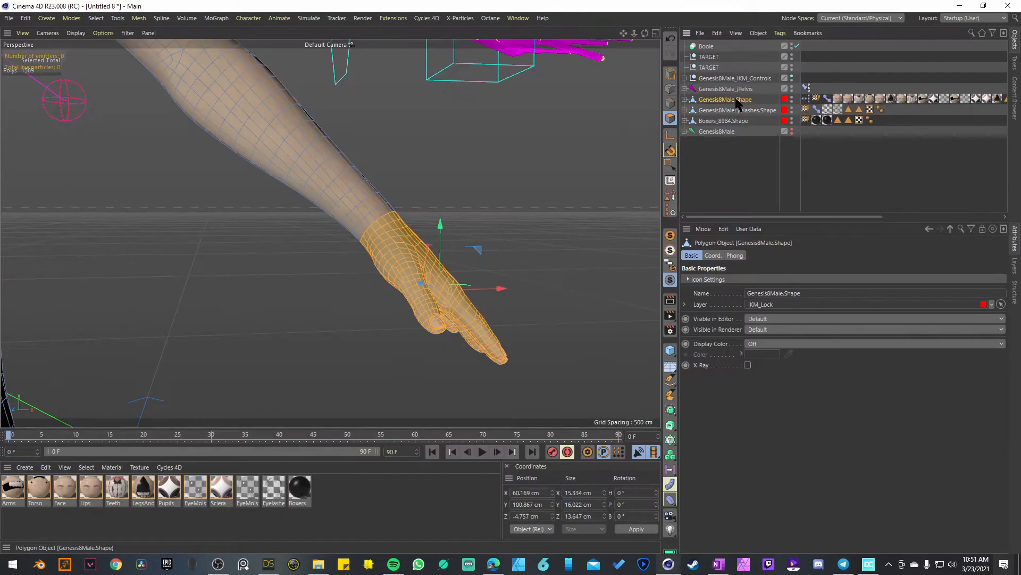
left_click_drag(734, 217, 902, 229)
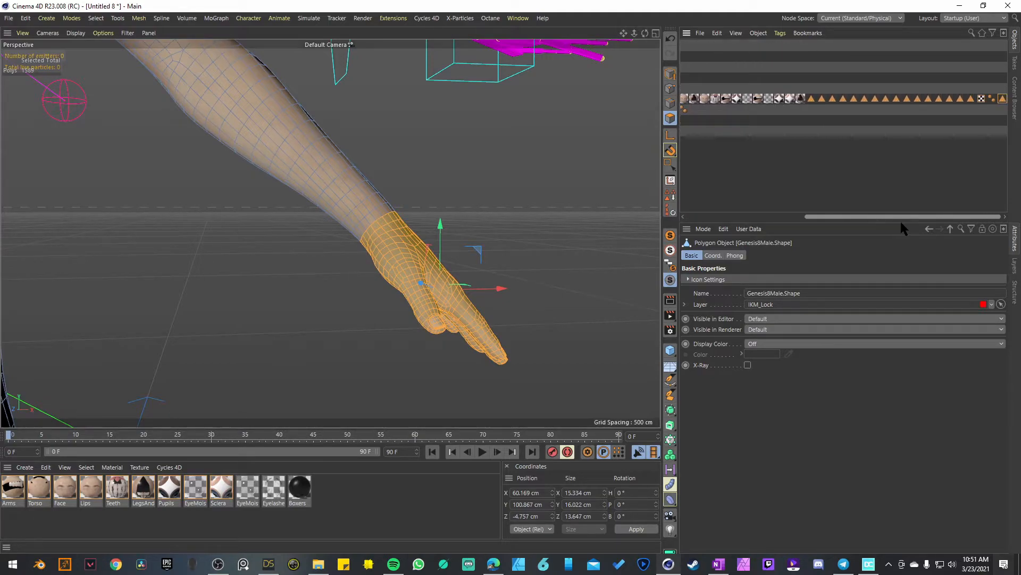
left_click(1004, 99)
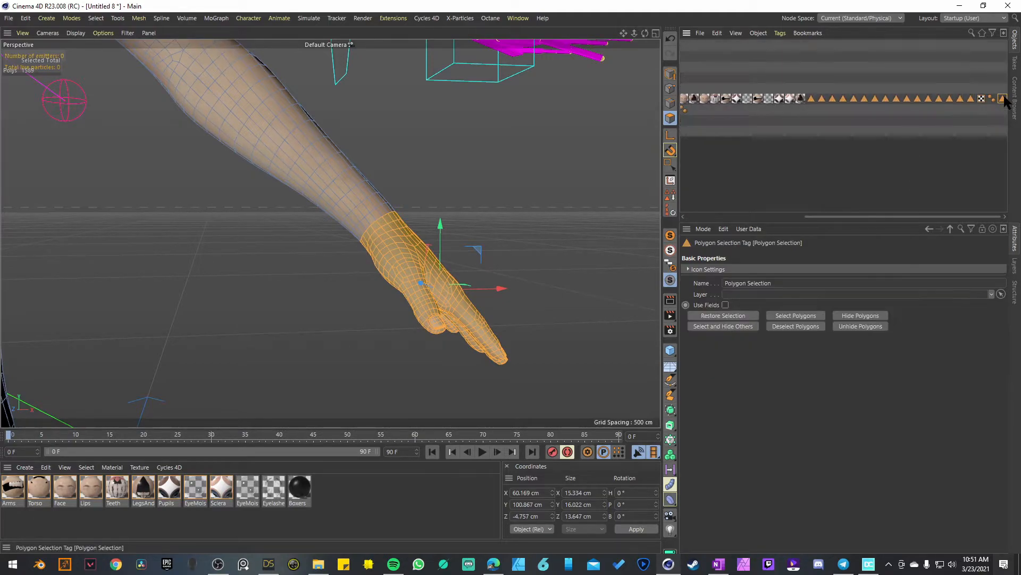
double_click(782, 282)
type("HAND")
key("Return")
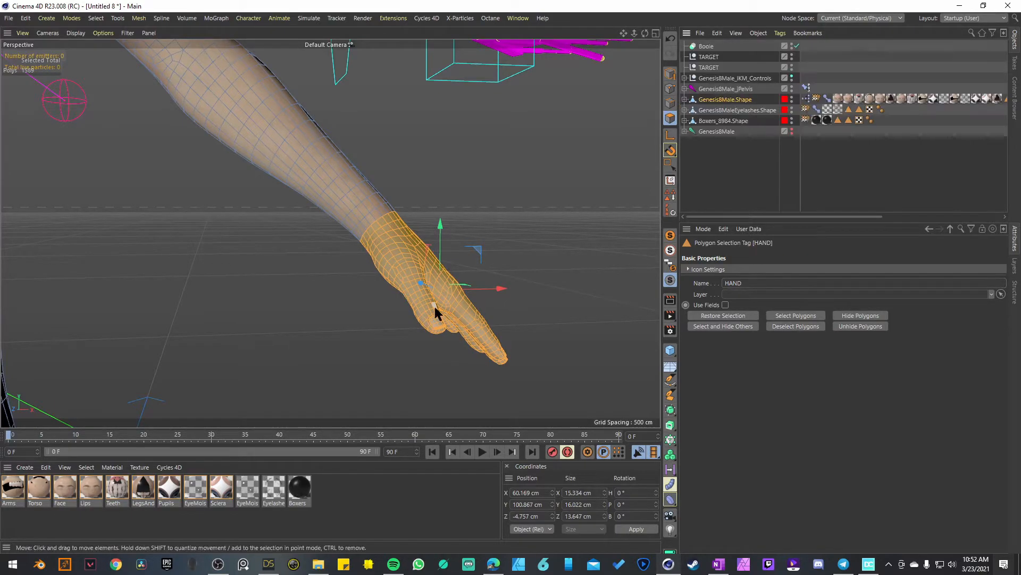
Step: Invert the hand selection and hide the selected body polygons
key("u")
key("i")
left_click_drag(276, 132, 406, 302, "alt")
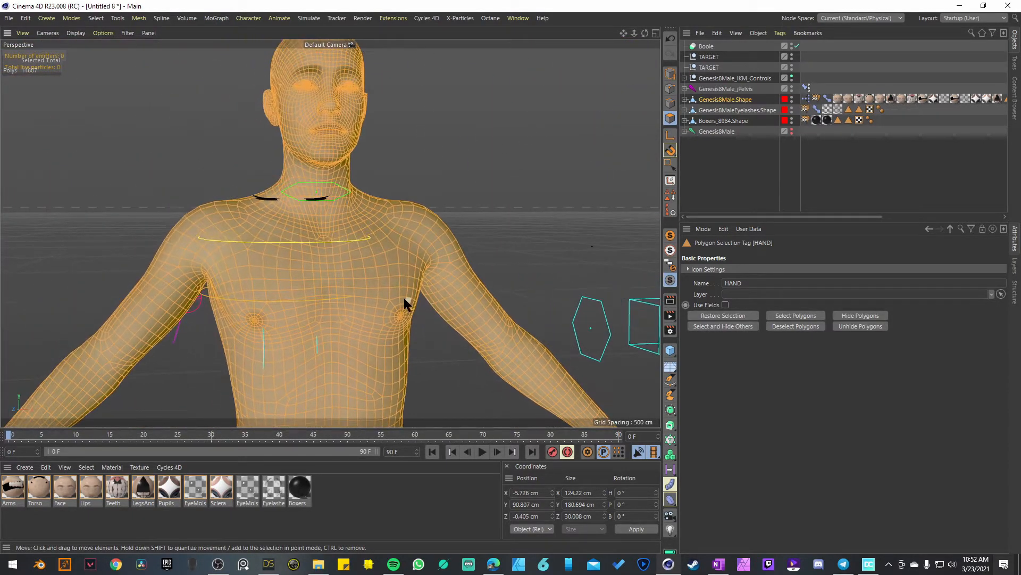
right_click_drag(406, 302, 388, 316, "alt")
middle_click_drag(387, 299, 350, 279, "alt")
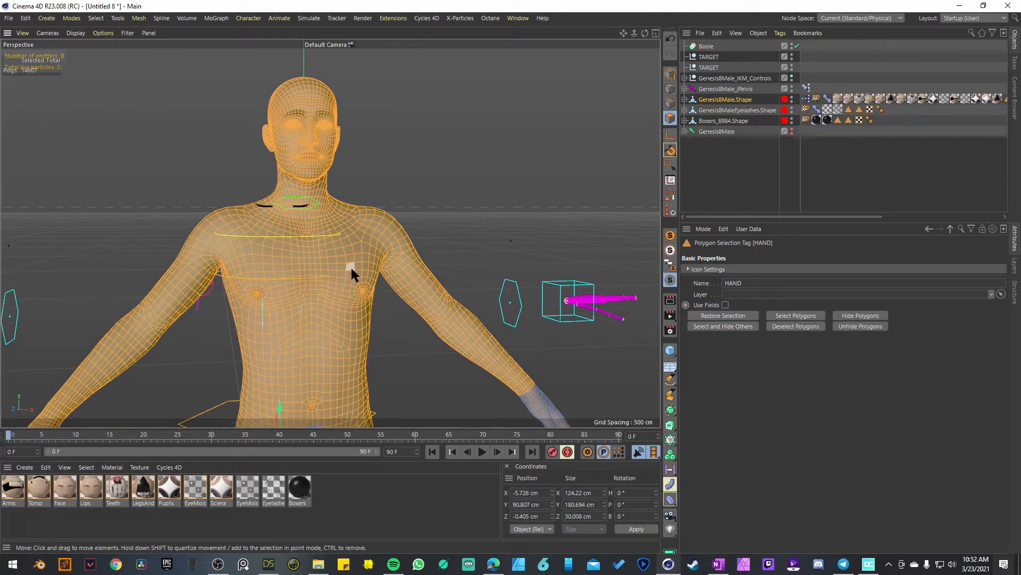
left_click(96, 18)
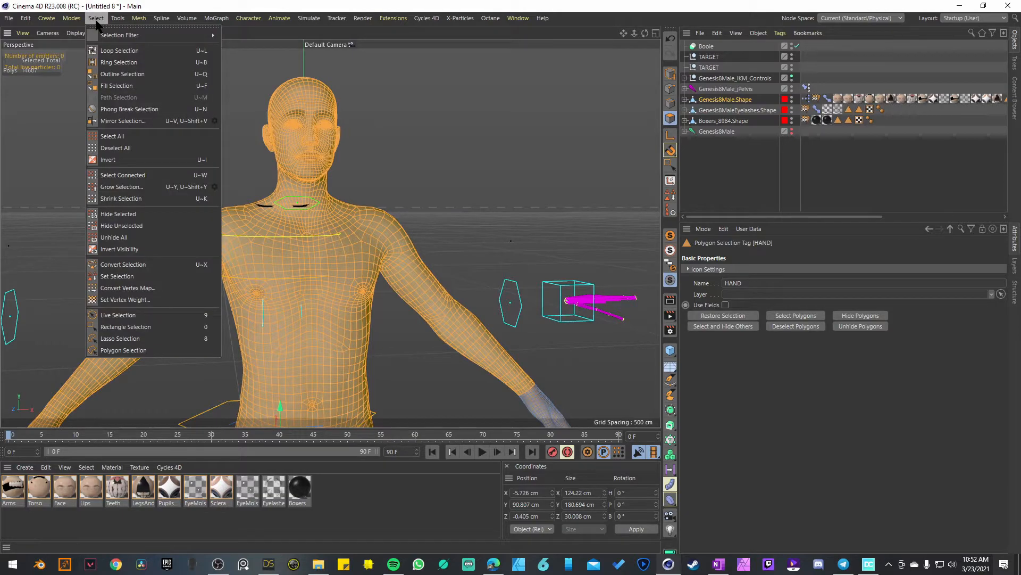
left_click(133, 214)
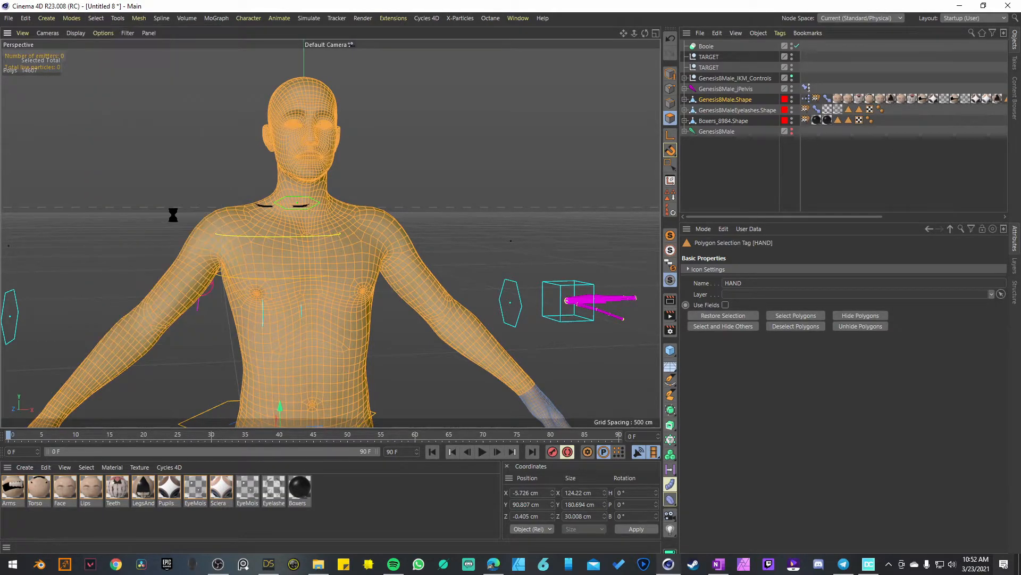
Step: Examine the isolated hand together with the rig controls and boxers from several angles
right_click_drag(363, 275, 339, 334, "alt")
middle_click_drag(339, 334, 318, 246, "alt")
right_click_drag(318, 246, 309, 277, "alt")
left_click_drag(309, 277, 234, 281, "alt")
middle_click_drag(327, 262, 320, 221, "alt")
left_click_drag(323, 228, 295, 238, "alt")
right_click_drag(383, 202, 399, 239, "alt")
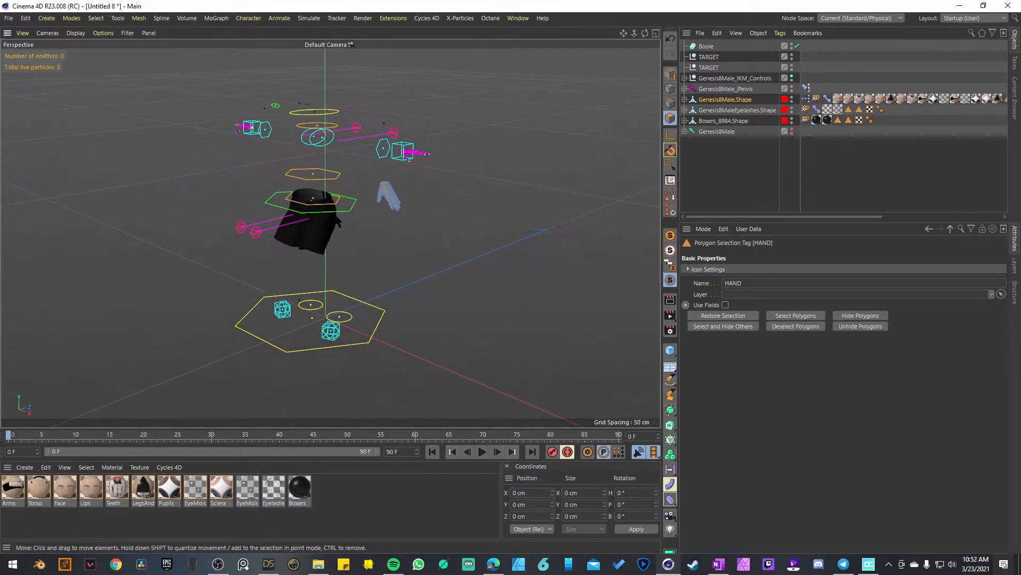
middle_click_drag(338, 217, 341, 258, "alt")
left_click_drag(372, 255, 454, 232, "alt")
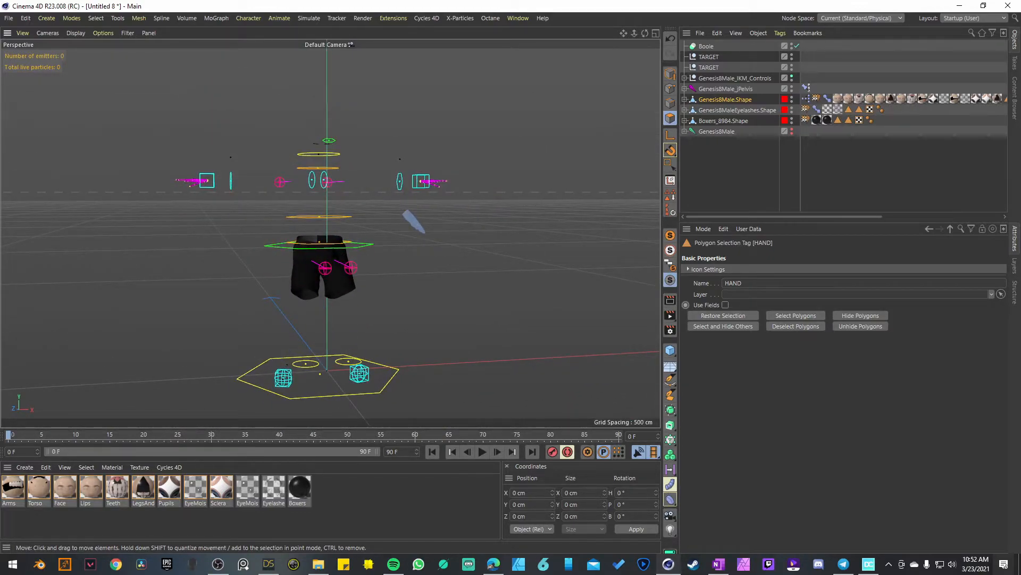
middle_click_drag(434, 233, 372, 269, "alt")
right_click_drag(372, 269, 448, 279, "alt")
left_click_drag(448, 280, 314, 280, "alt")
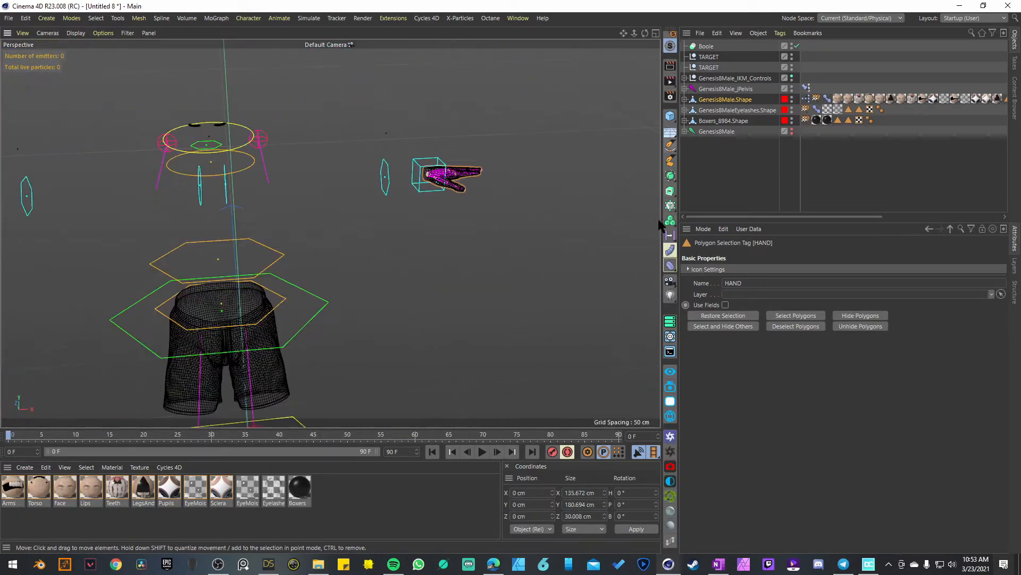
Step: Open the Octane Live Viewer, dock it beside the viewport, and render the front view of the figure
left_click(670, 451)
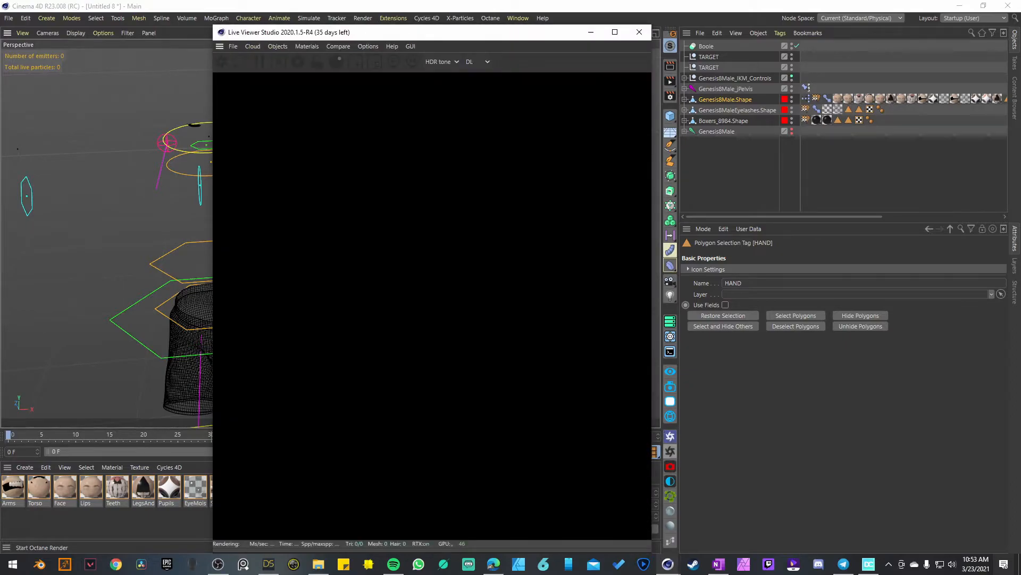
left_click_drag(301, 34, 222, 35)
left_click_drag(140, 47, 740, 245)
middle_click_drag(183, 240, 271, 242, "alt")
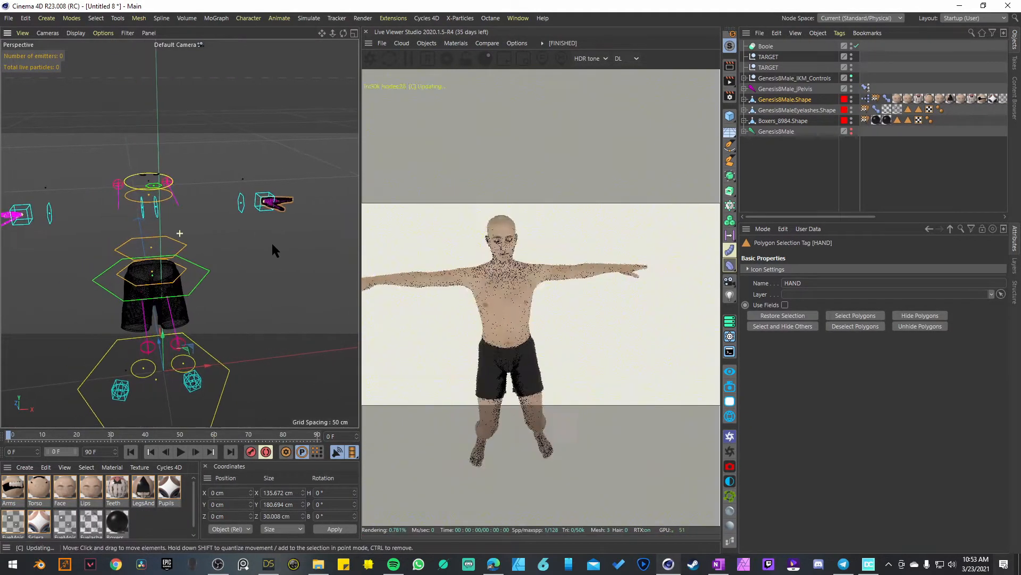
middle_click_drag(191, 235, 266, 218, "alt")
left_click_drag(223, 250, 198, 219, "alt")
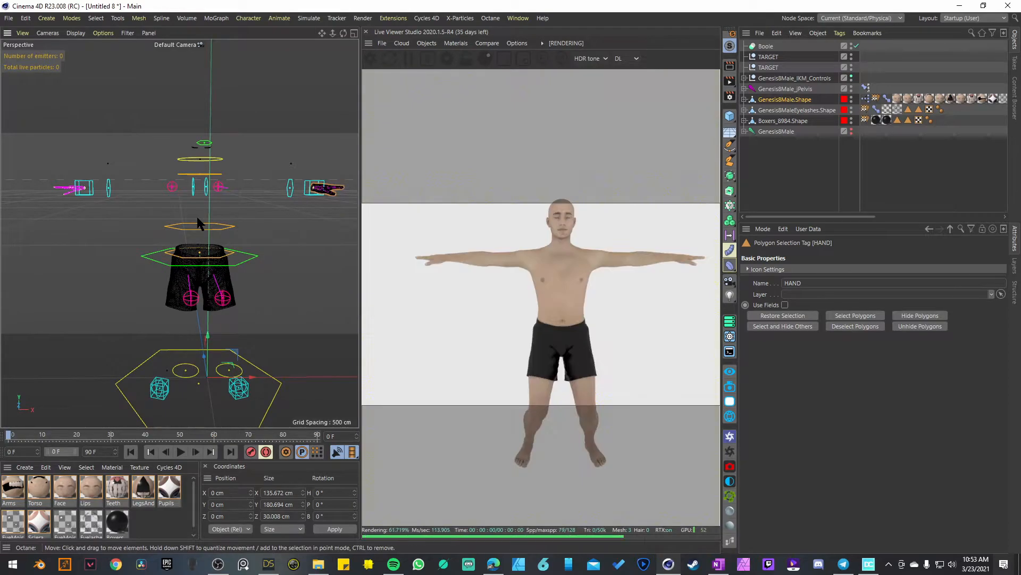
left_click(96, 18)
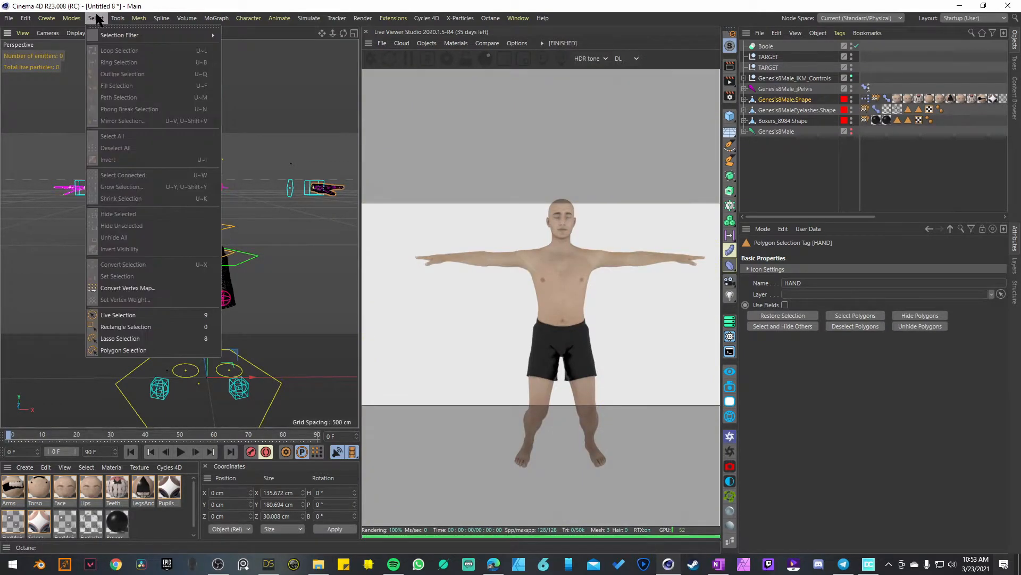
left_click(127, 214)
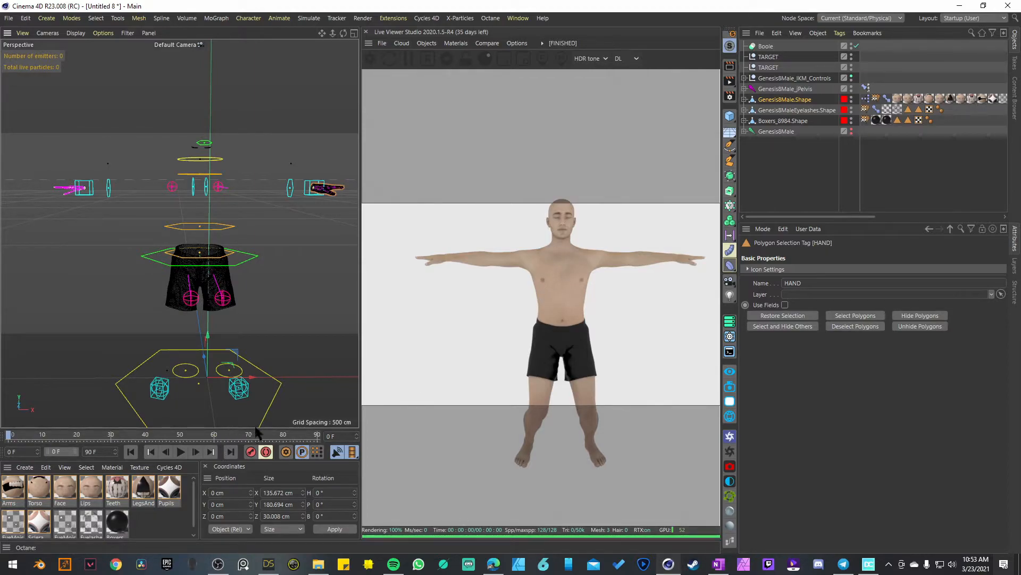
Step: Enlarge the material manager so all of the figure's materials fit in it, and deselect the current tag
left_click_drag(255, 427, 264, 269)
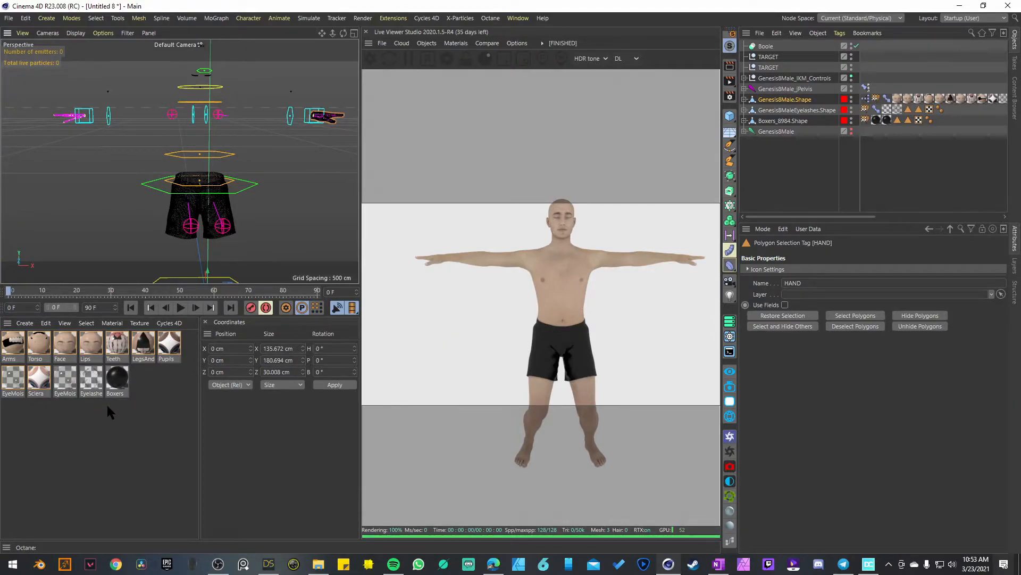
left_click(109, 418)
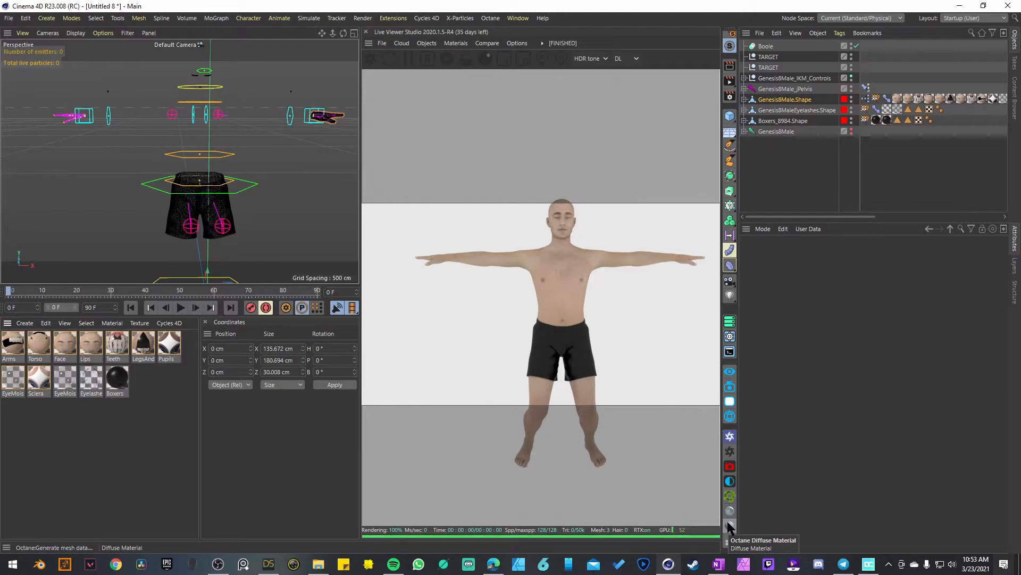
left_click(455, 44)
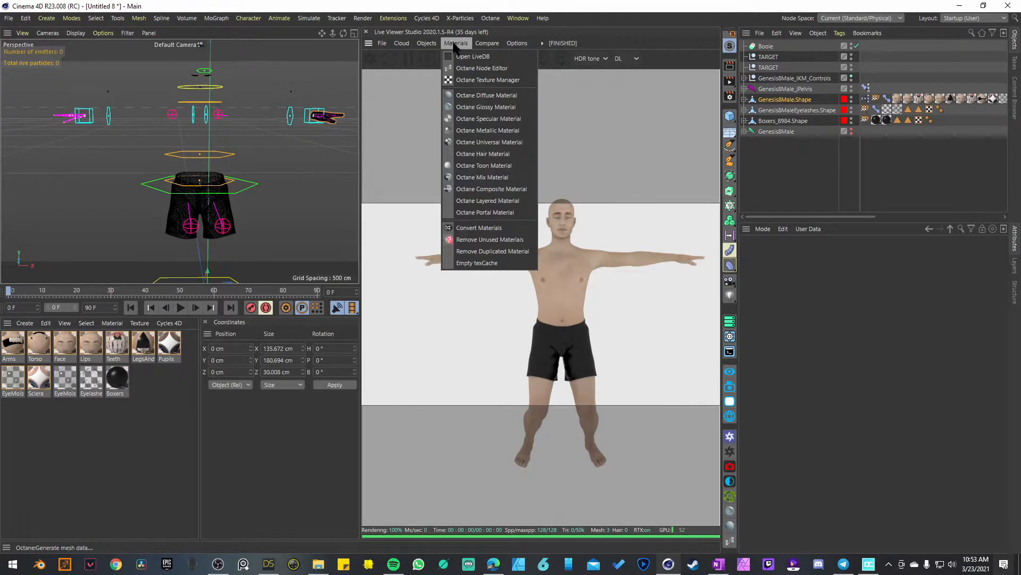
left_click(493, 96)
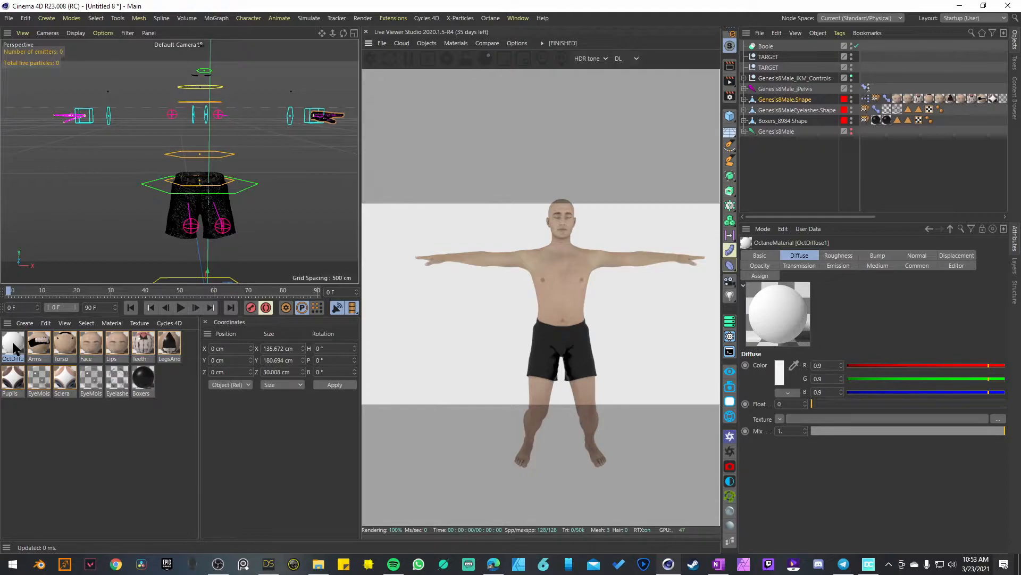
key("Delete")
Step: Duplicate the Arms material and rename the copy HAND
scroll(272, 145, "up", 10)
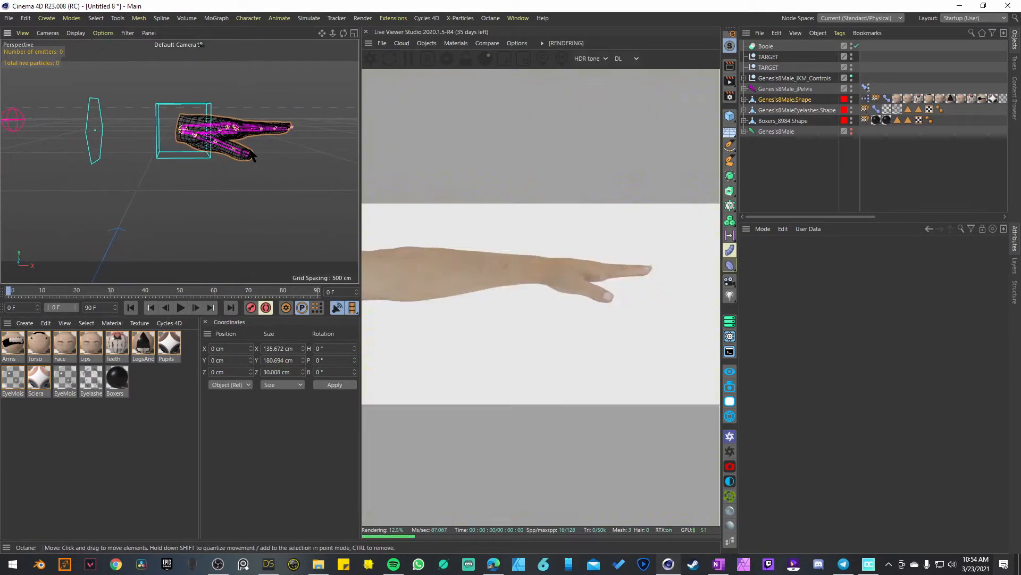
left_click_drag(230, 206, 241, 171, "alt")
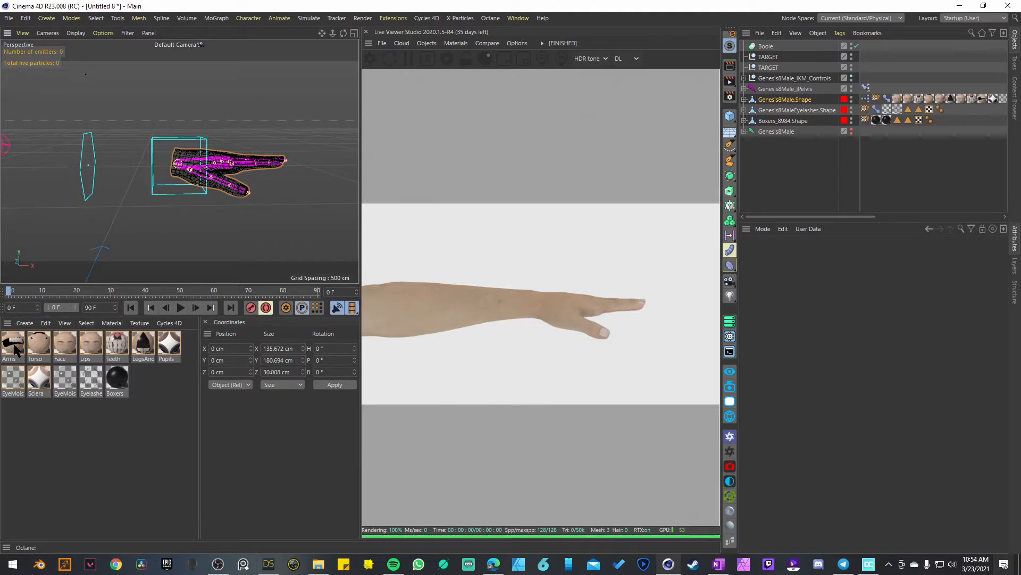
left_click_drag(11, 341, 133, 386, "ctrl")
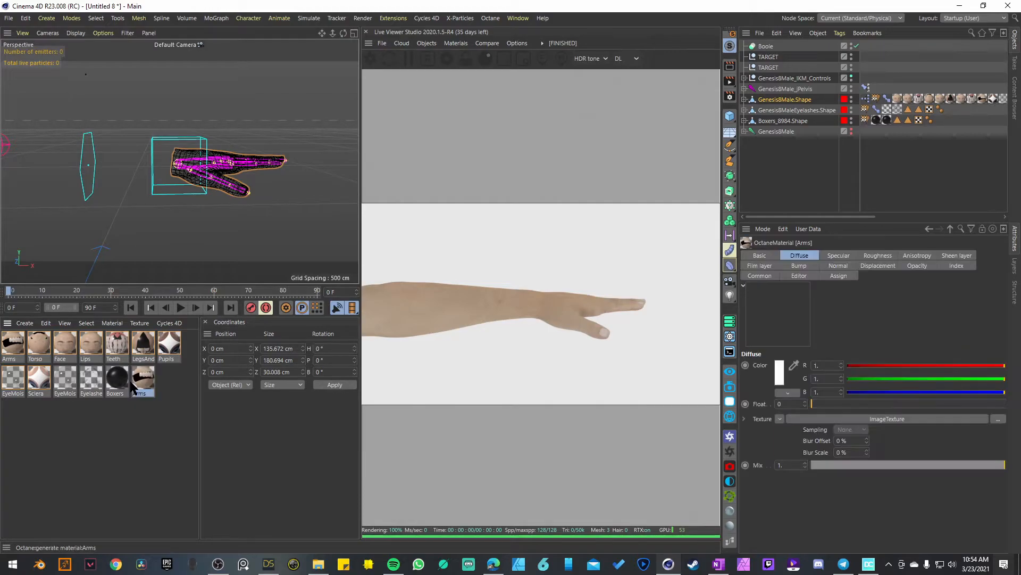
double_click(140, 394)
type("HAND")
key("Return")
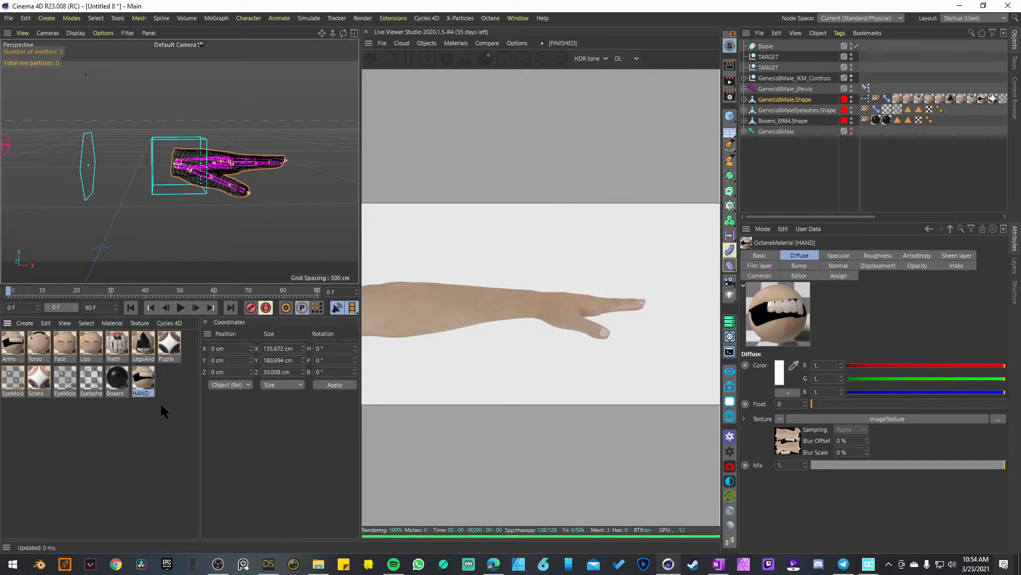
Step: Apply the HAND material to Genesis8Male.Shape and restrict it to the HAND polygon selection
left_click_drag(150, 379, 802, 105)
left_click_drag(790, 217, 936, 208)
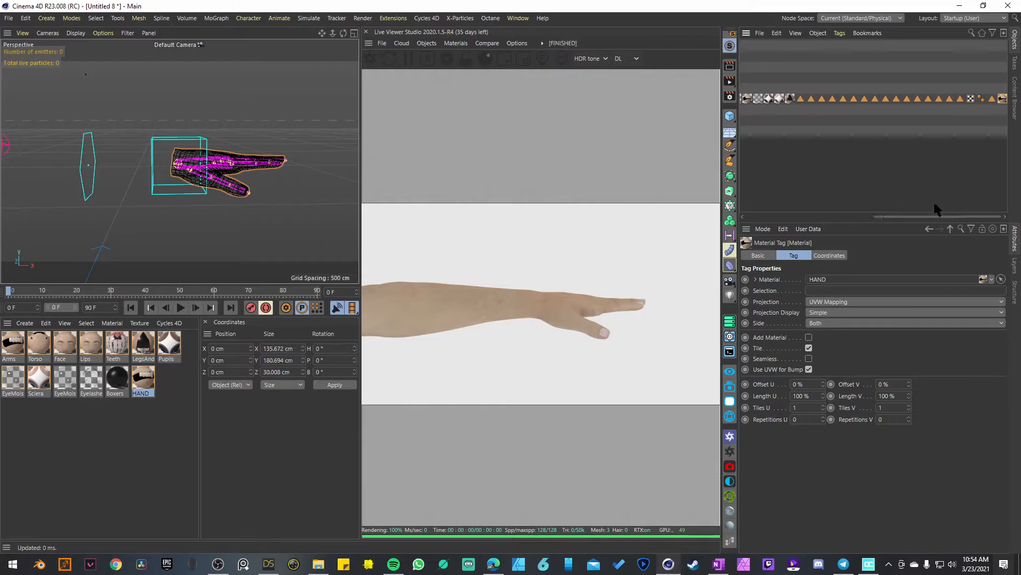
left_click(992, 98)
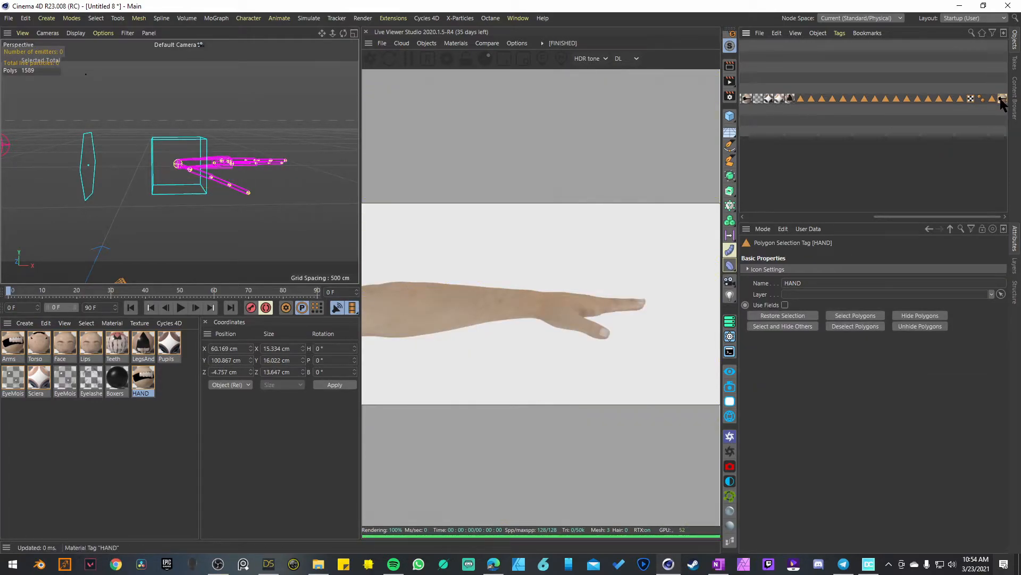
left_click(998, 99)
left_click_drag(992, 98, 825, 293)
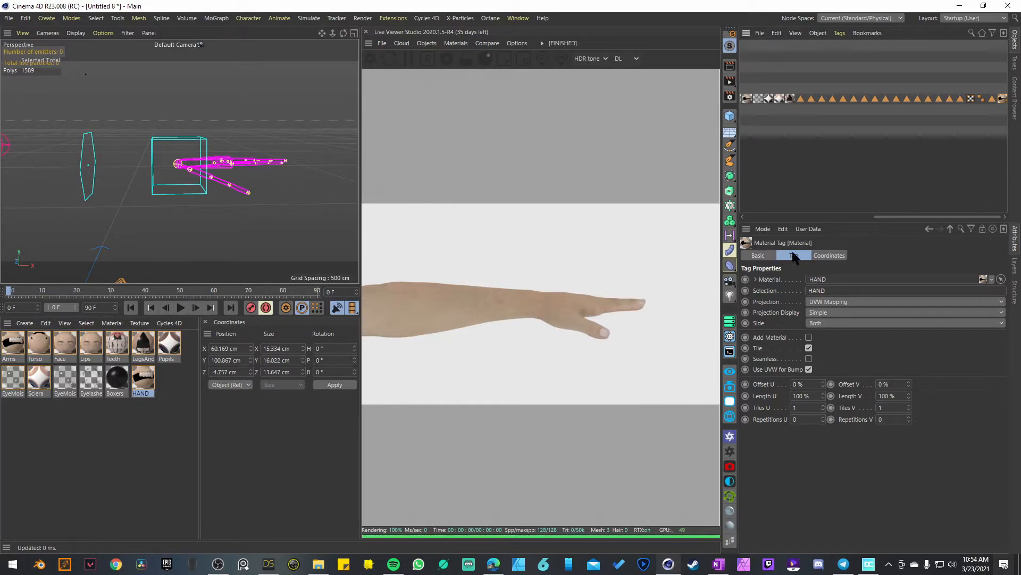
left_click_drag(894, 216, 766, 217)
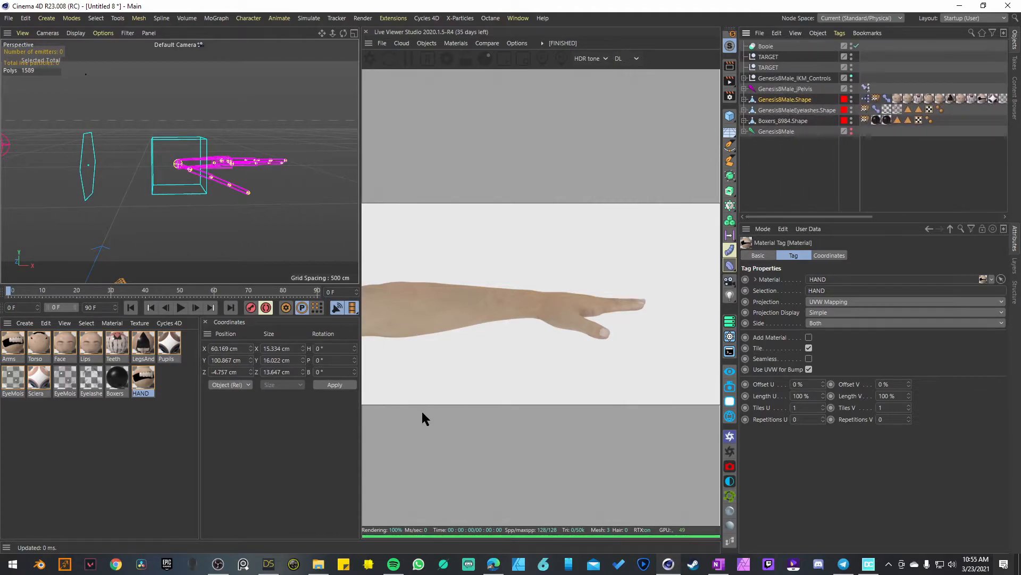
Step: Create an Octane diffuse material and replace every other material except HAND with it
left_click(456, 43)
left_click(503, 96)
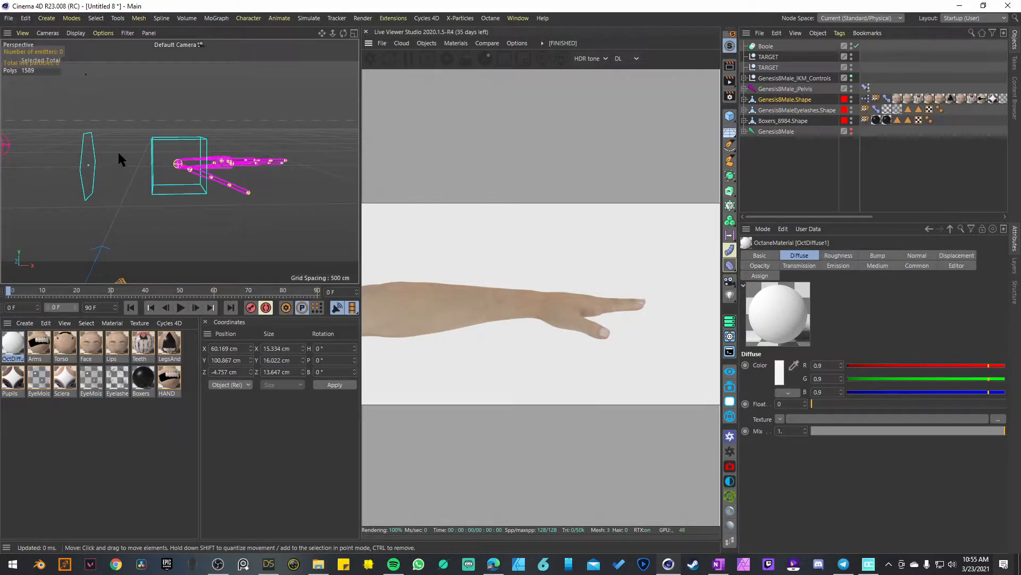
right_click_drag(118, 153, 94, 193, "alt")
middle_click_drag(93, 193, 232, 169, "alt")
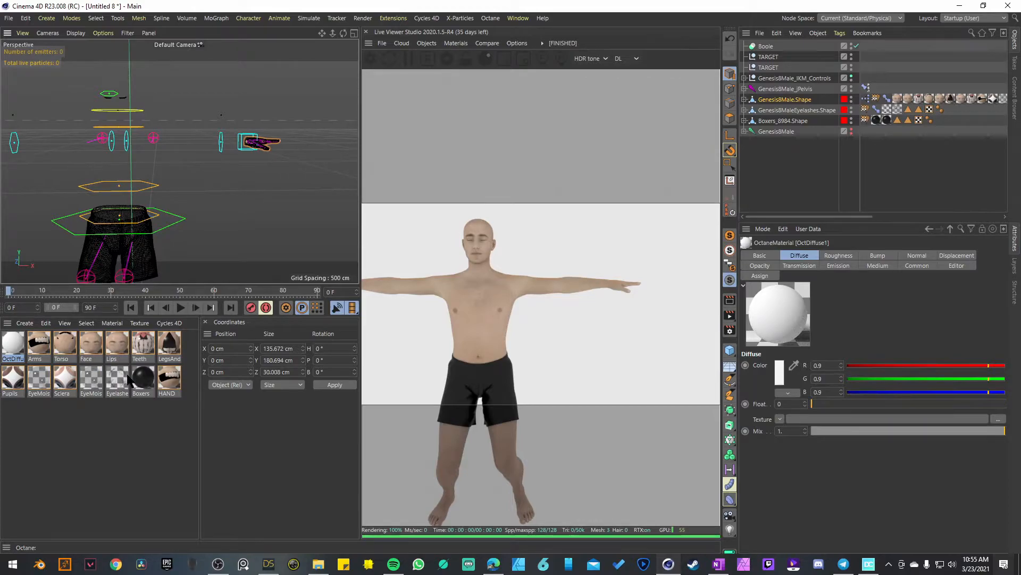
left_click_drag(11, 346, 35, 351, "alt")
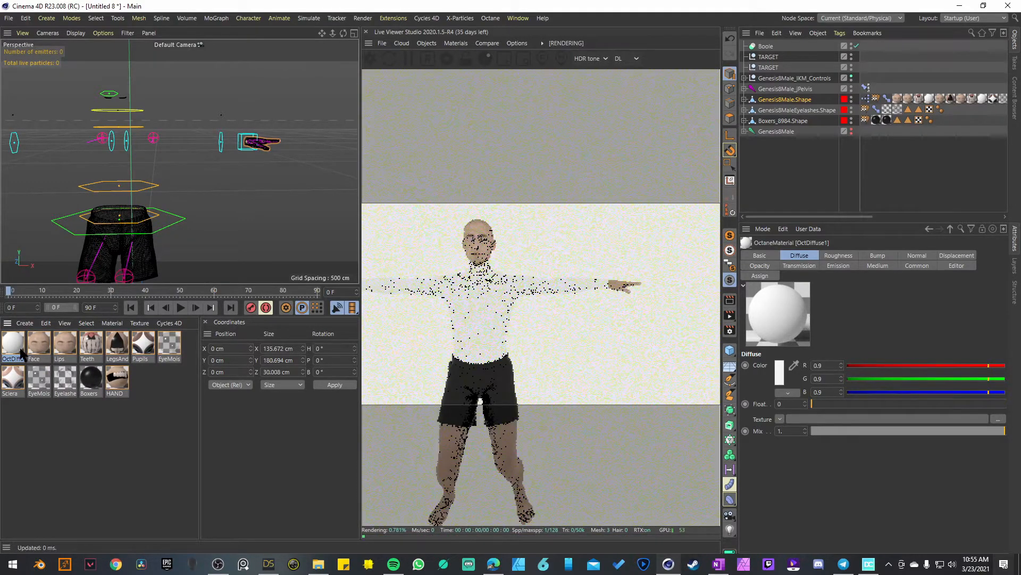
mouse_move(33, 350)
left_mouse_down("alt")
mouse_move(26, 342)
mouse_move(36, 347)
left_mouse_up("alt")
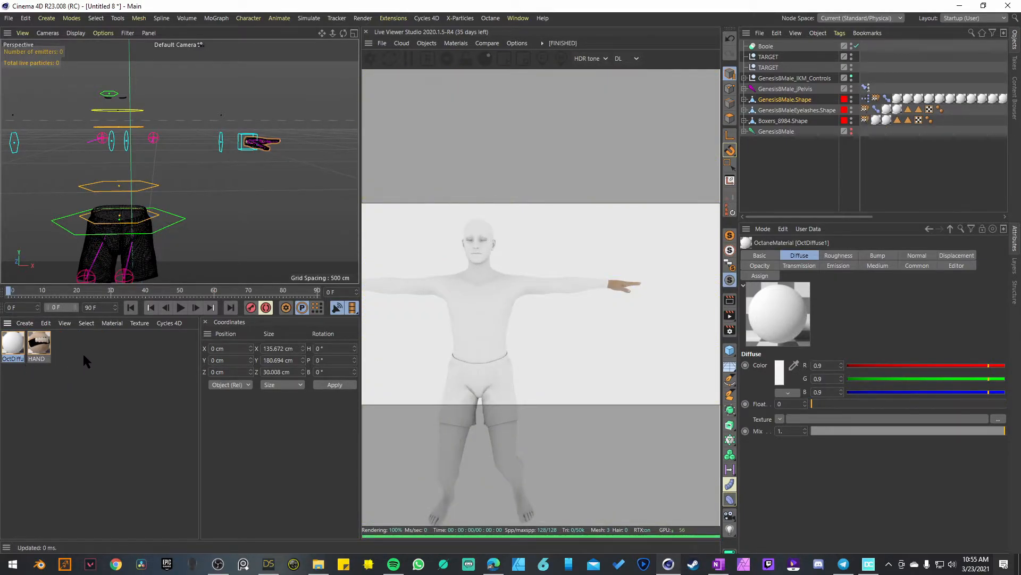
Step: Set the opacity float of the new Octane diffuse material to 0
scroll(256, 146, "up", 5)
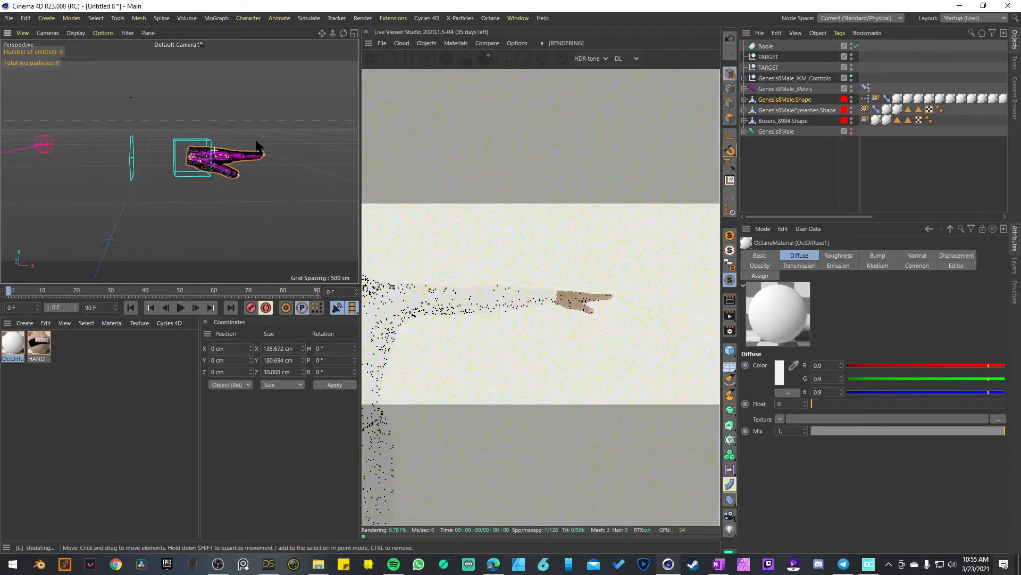
right_click_drag(253, 141, 271, 136, "alt")
left_click_drag(215, 182, 209, 235, "alt")
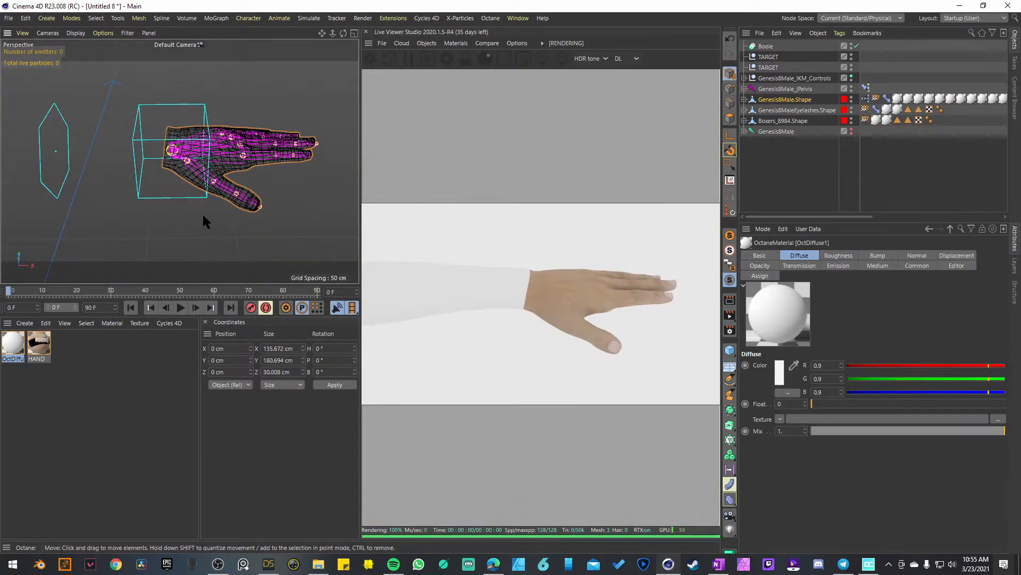
right_click_drag(189, 167, 139, 187, "alt")
middle_click_drag(140, 187, 243, 167, "alt")
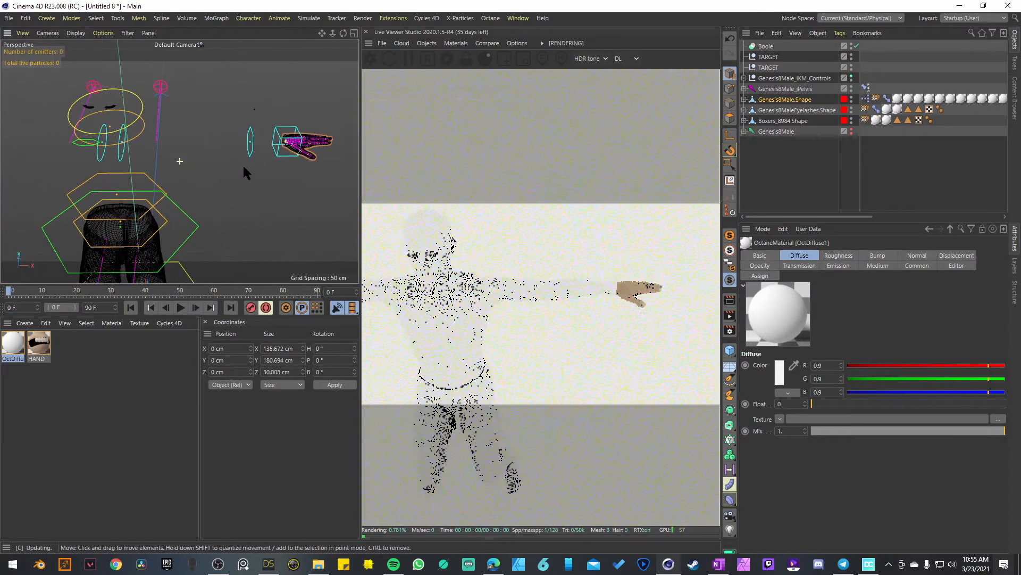
left_click_drag(183, 204, 198, 169, "alt")
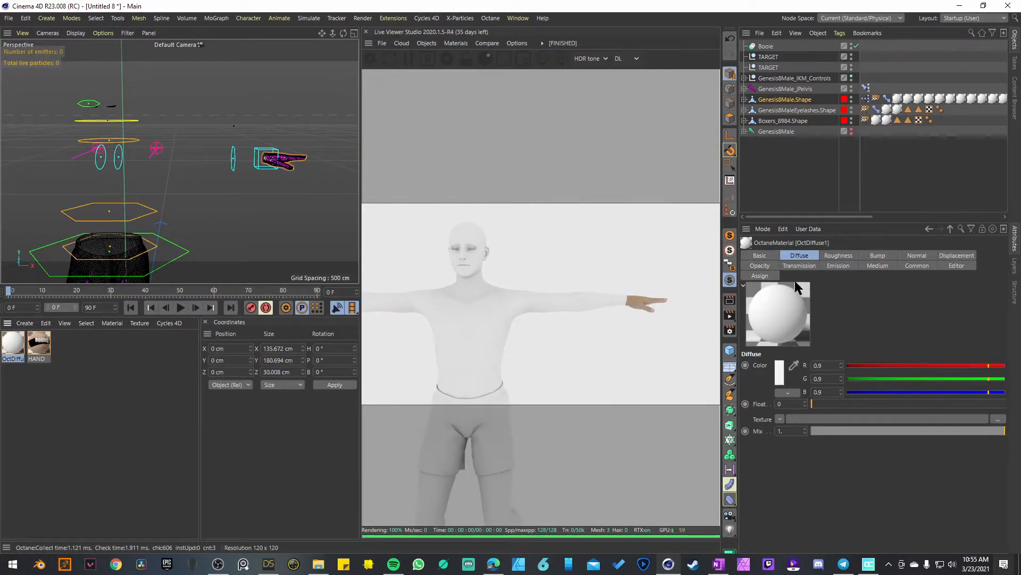
left_click(772, 265)
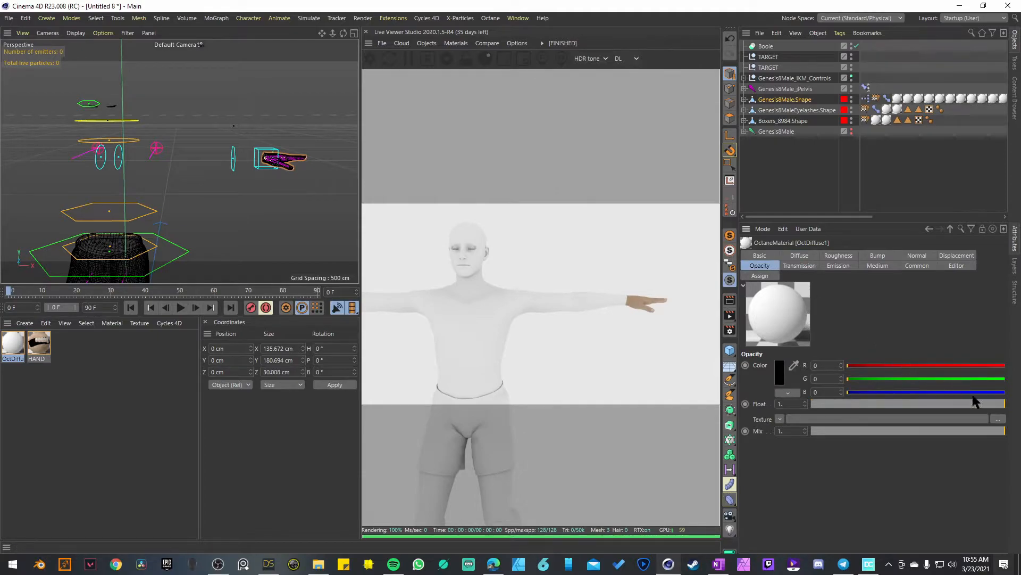
left_click_drag(995, 409, 812, 409)
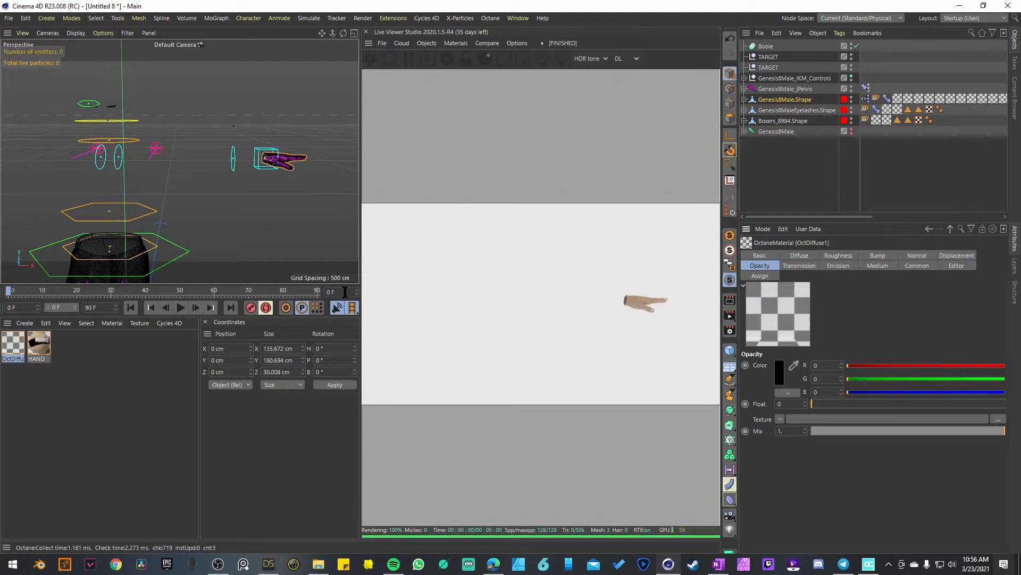
Step: Examine the isolated hand in the Octane render from several angles and up close
left_click_drag(249, 164, 183, 189, "alt")
right_click_drag(184, 189, 255, 162, "alt")
left_click_drag(254, 162, 232, 180, "alt")
right_click_drag(232, 180, 195, 193, "alt")
left_click_drag(196, 193, 198, 163, "alt")
right_click_drag(193, 198, 234, 185, "alt")
left_click_drag(197, 211, 207, 164, "alt")
left_click(206, 160)
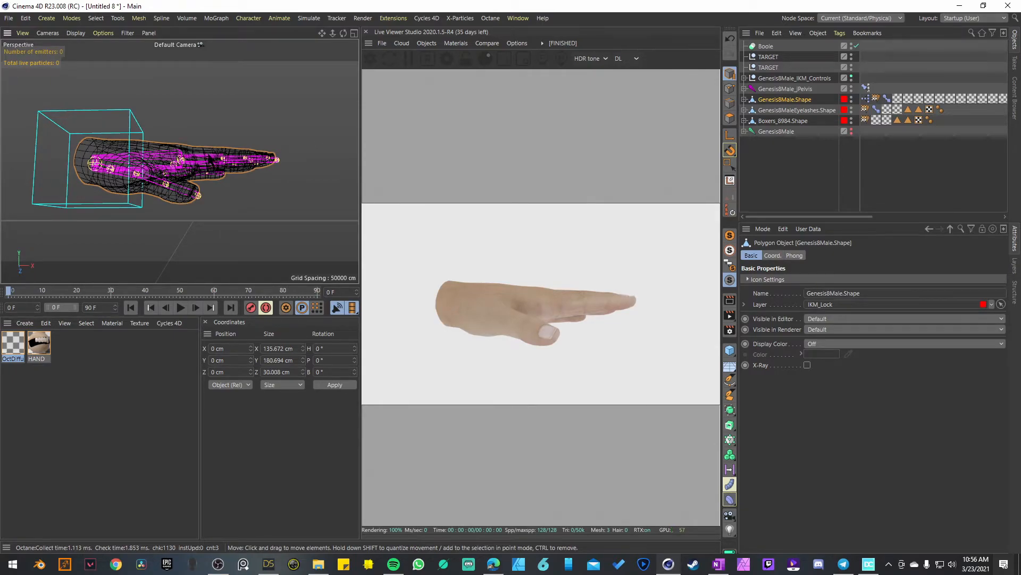
scroll(207, 160, "up", 5)
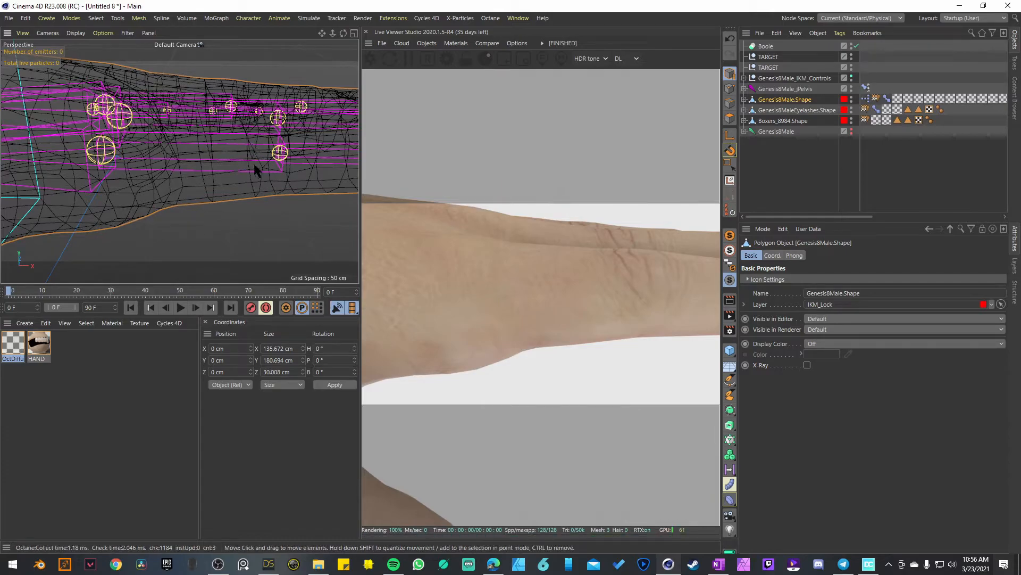
scroll(241, 161, "down", 5)
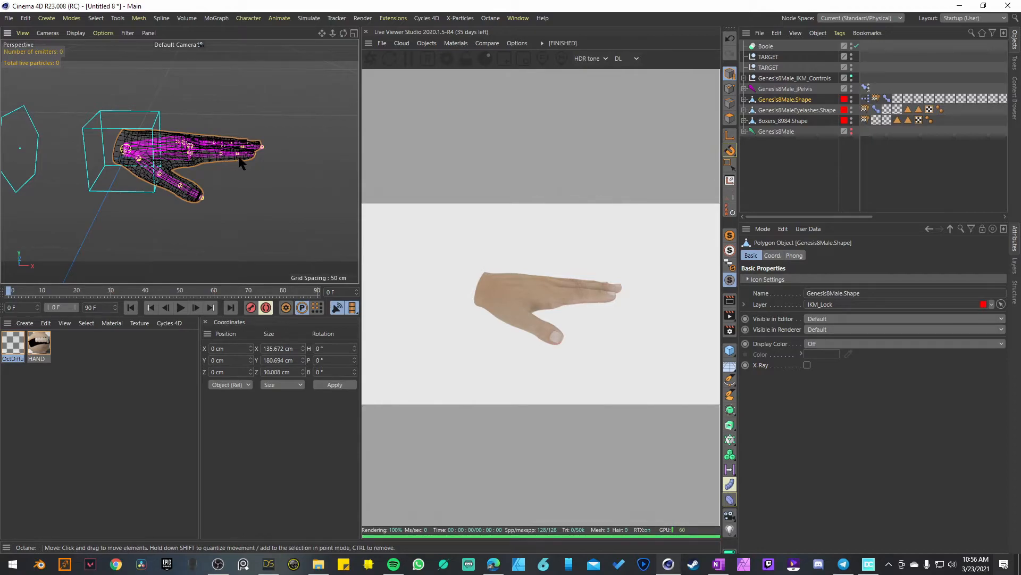
Step: Try to select the index finger's joints in the viewport through the hand mesh
scroll(207, 163, "up", 3)
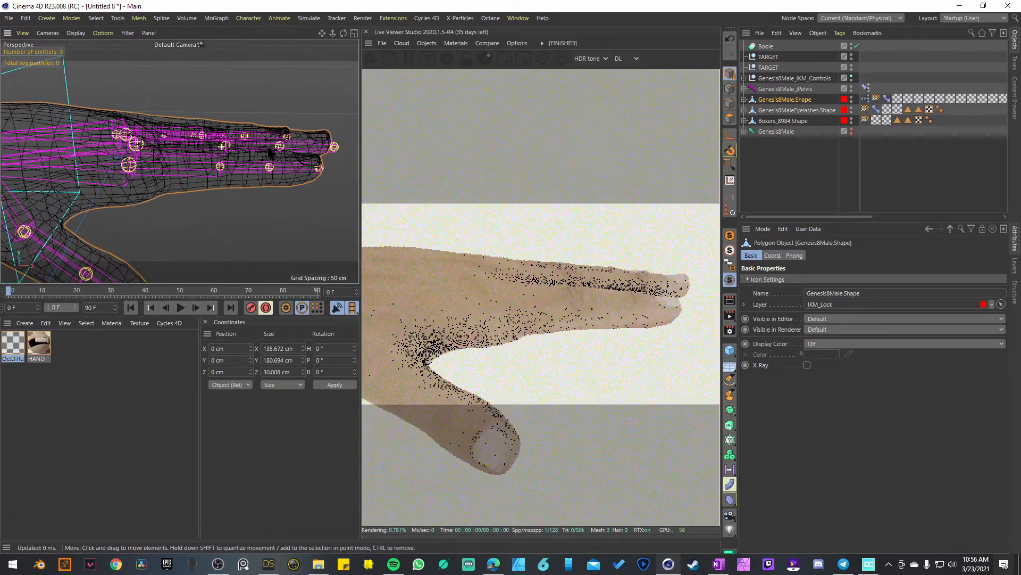
left_click(206, 163)
left_click(238, 176)
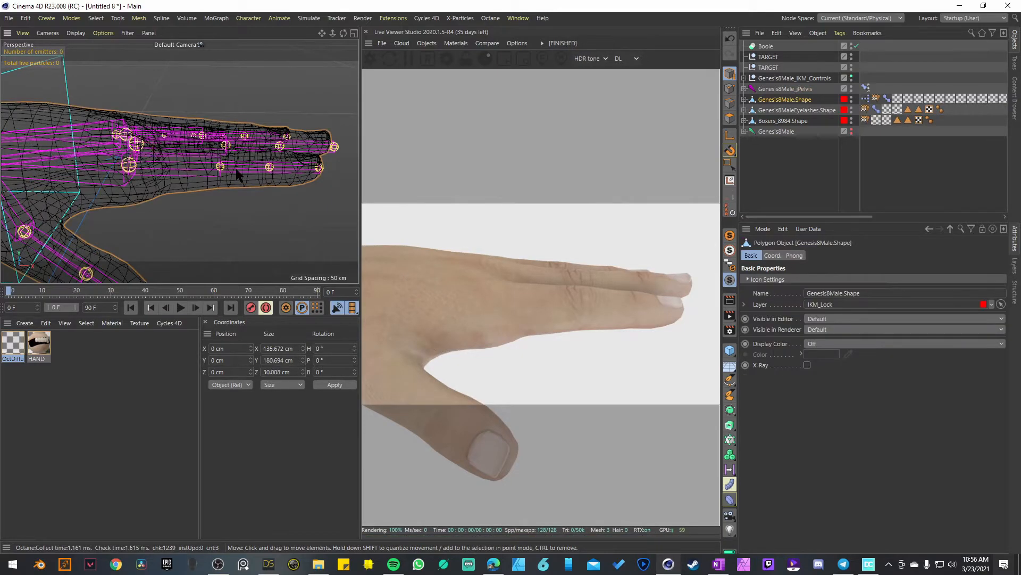
scroll(242, 175, "up", 4)
scroll(248, 180, "up", 3)
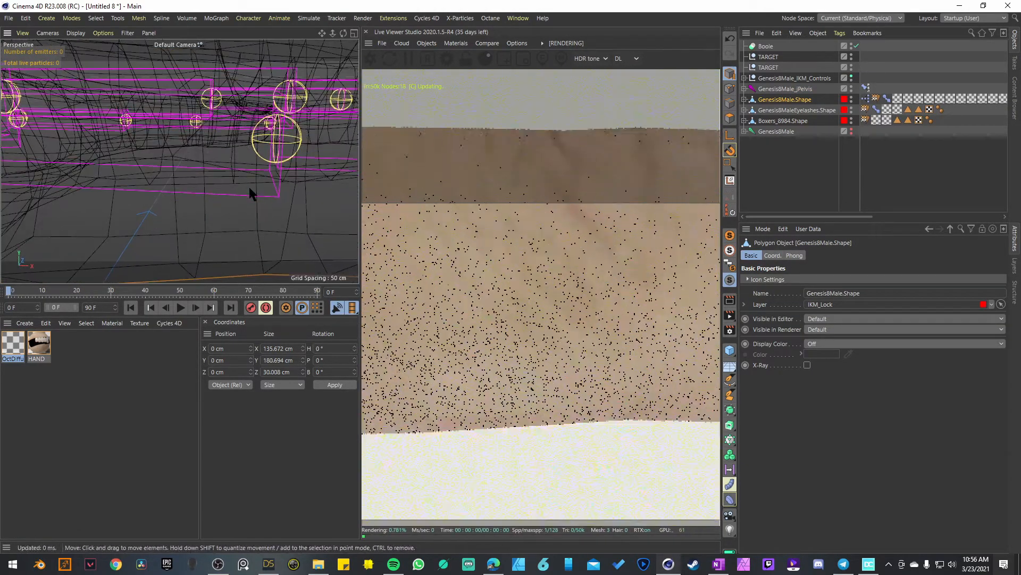
left_click(253, 194)
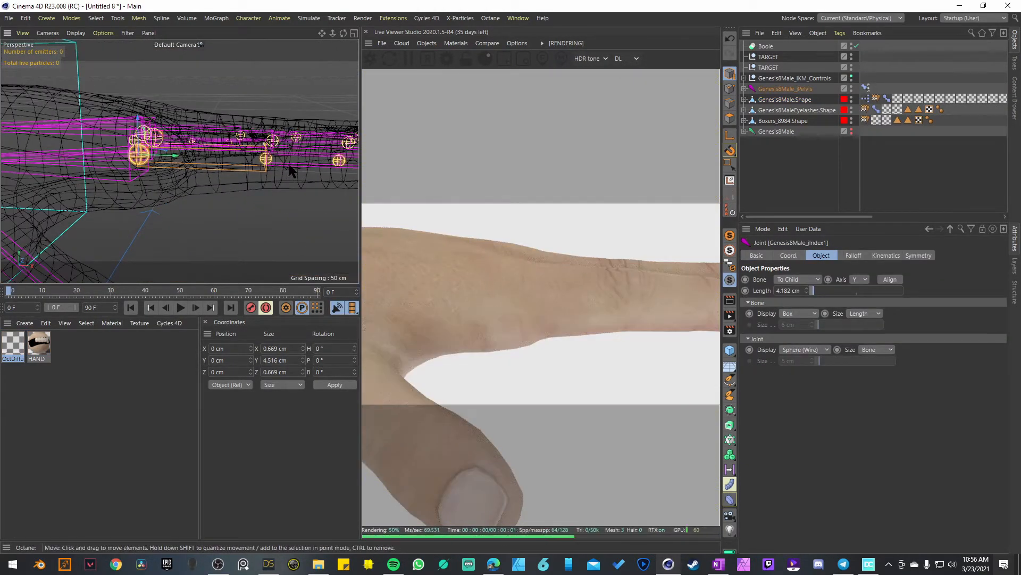
left_click(298, 159)
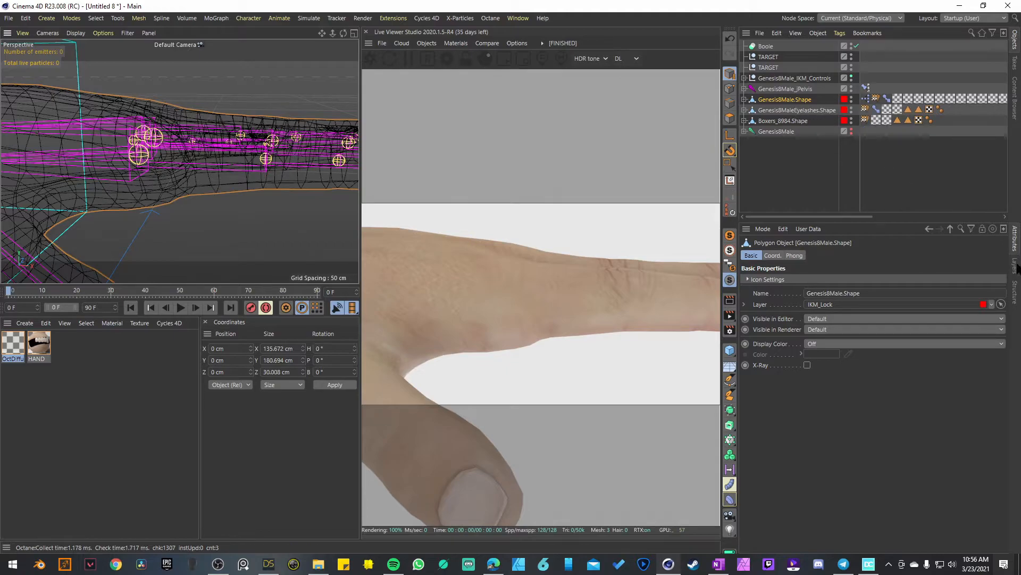
Step: Lock the IKM_Lock layer that holds the meshes and select the index finger's first joint in the viewport
left_click(1015, 266)
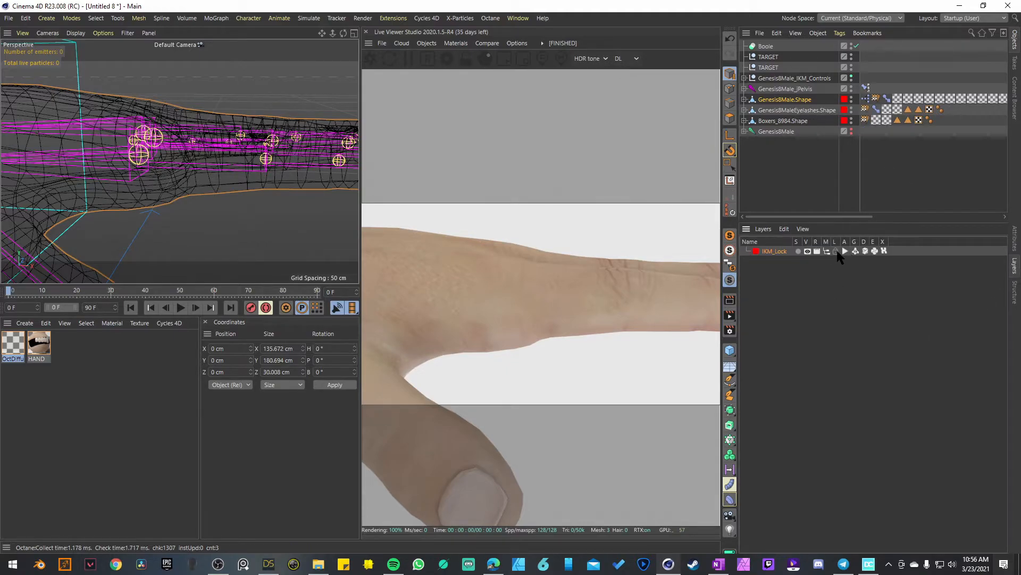
left_click(837, 252)
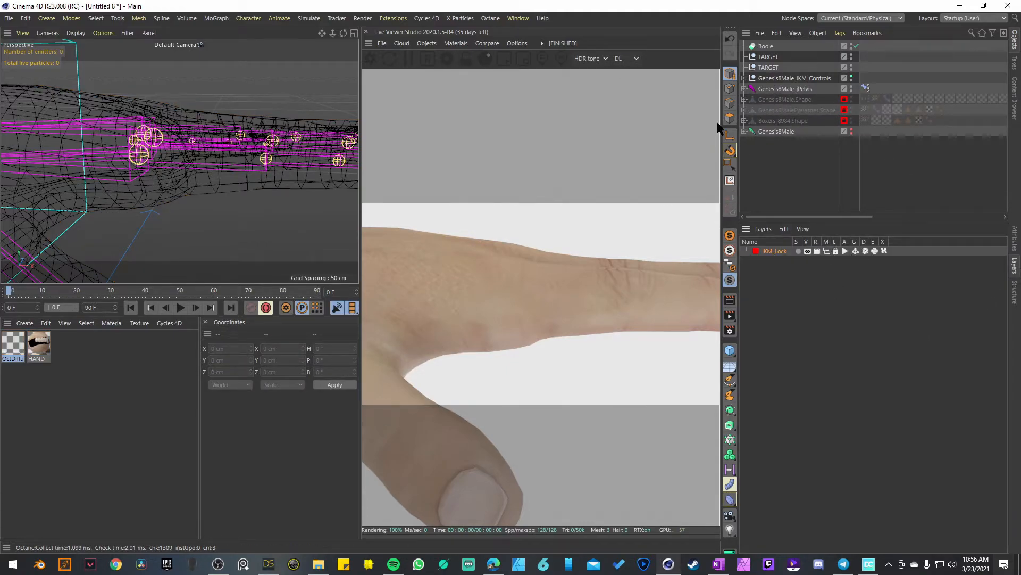
left_click(286, 165)
left_click(244, 166)
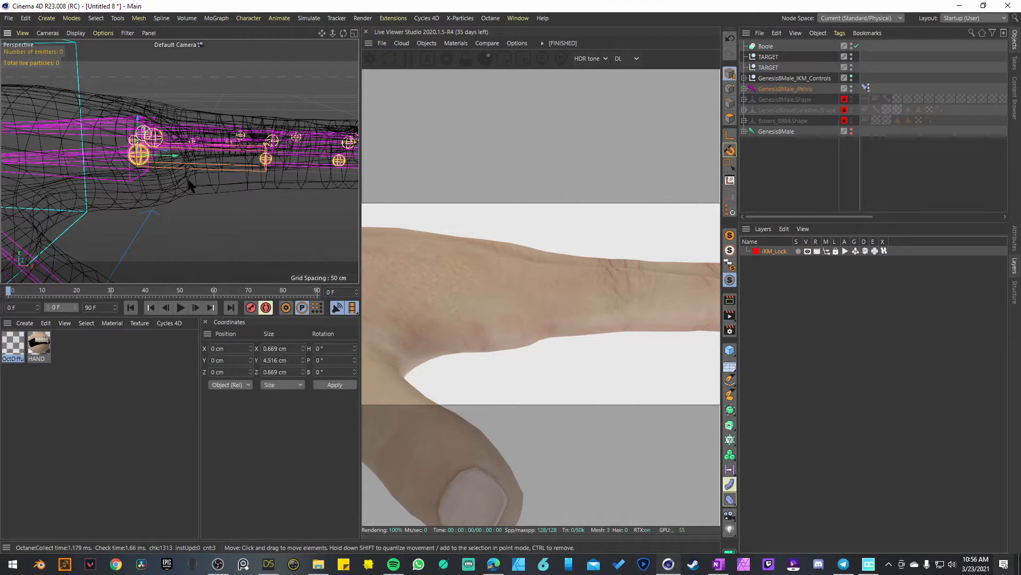
left_click(114, 181)
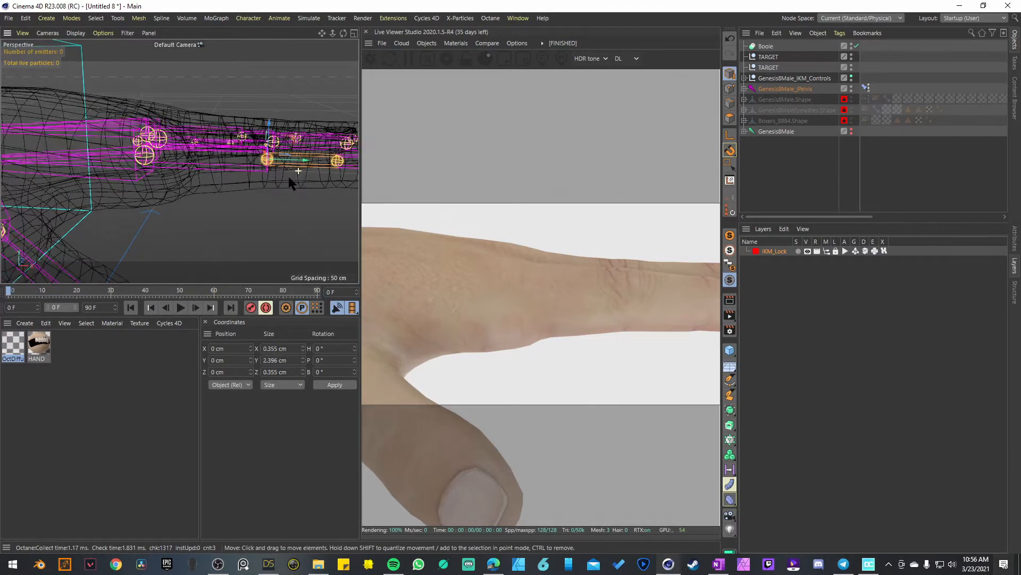
scroll(222, 180, "down", 5)
left_click(201, 168)
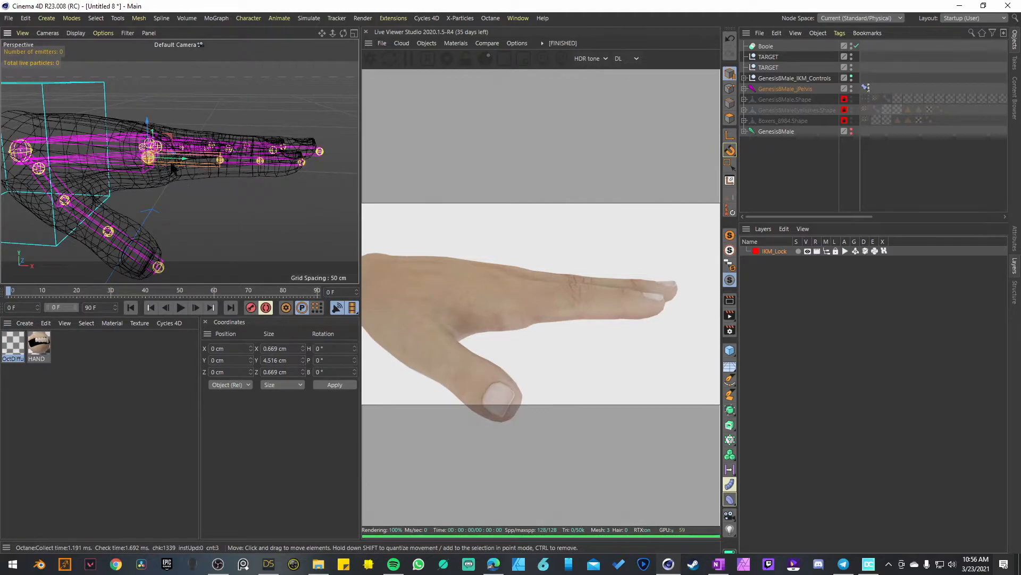
Step: Curl the index finger downward by rotating its base, middle and tip joints in turn
key("r")
left_click_drag(165, 143, 180, 170)
left_click(203, 204)
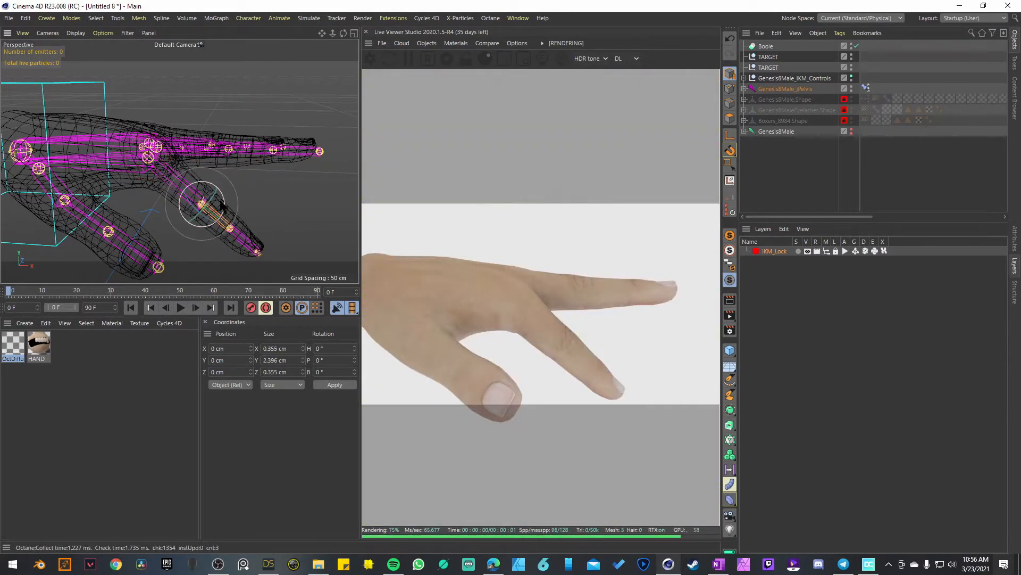
left_click_drag(223, 209, 209, 168)
left_click(206, 234)
left_click(270, 197)
Step: Delete the Boole object and close the Octane Live Viewer
scroll(270, 197, "down", 6)
scroll(209, 167, "down", 6)
middle_click_drag(208, 167, 215, 195, "alt")
mouse_move(216, 196)
left_mouse_down("alt")
mouse_move(223, 207)
mouse_move(210, 209)
left_mouse_up("alt")
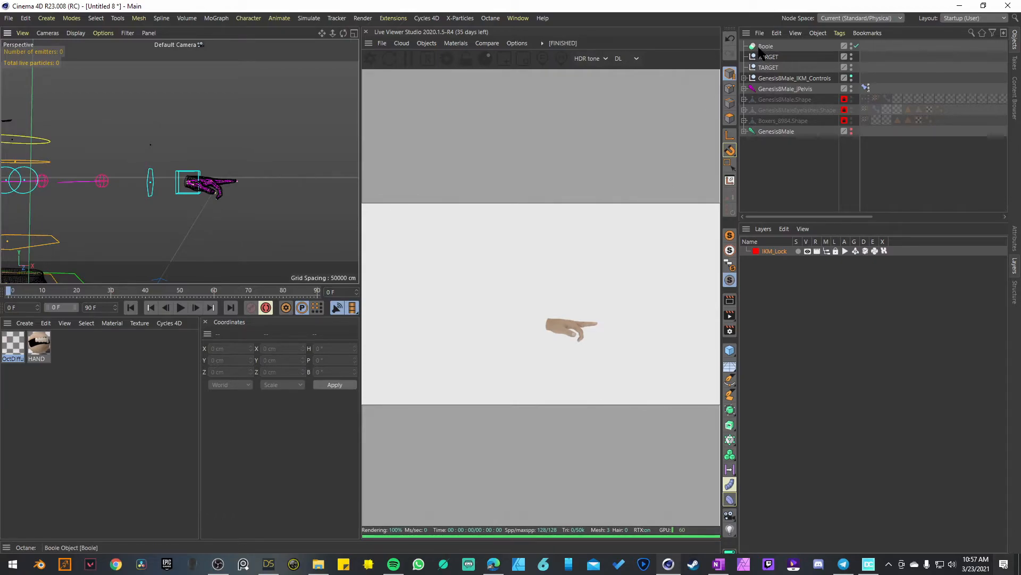
key("Delete")
scroll(167, 134, "down", 3)
middle_click_drag(121, 187, 212, 193, "alt")
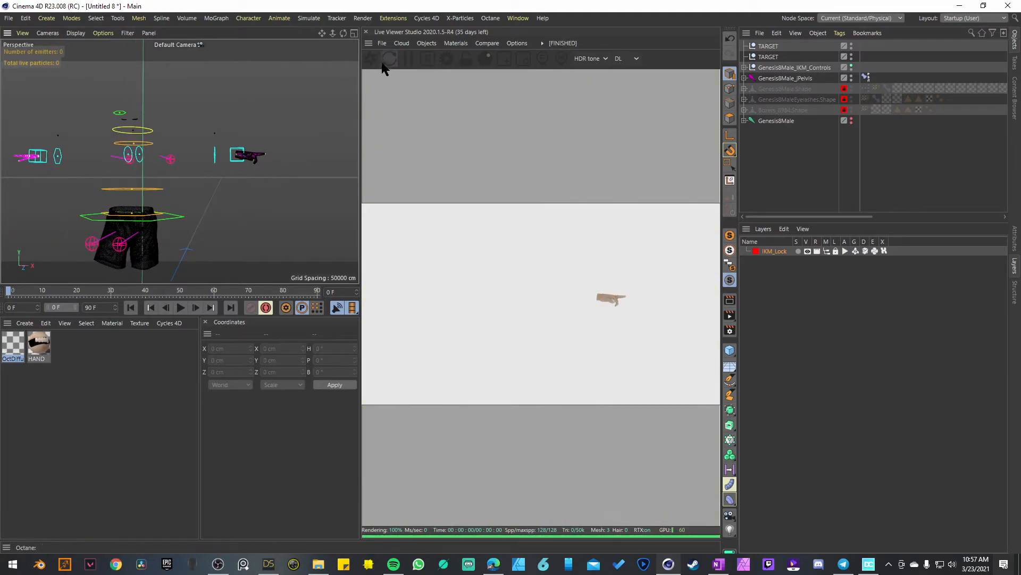
left_click(366, 32)
Step: Delete the boxers and eyelashes meshes, unlocking the IKM_Lock layer for the deletion and relocking it
left_click(835, 253)
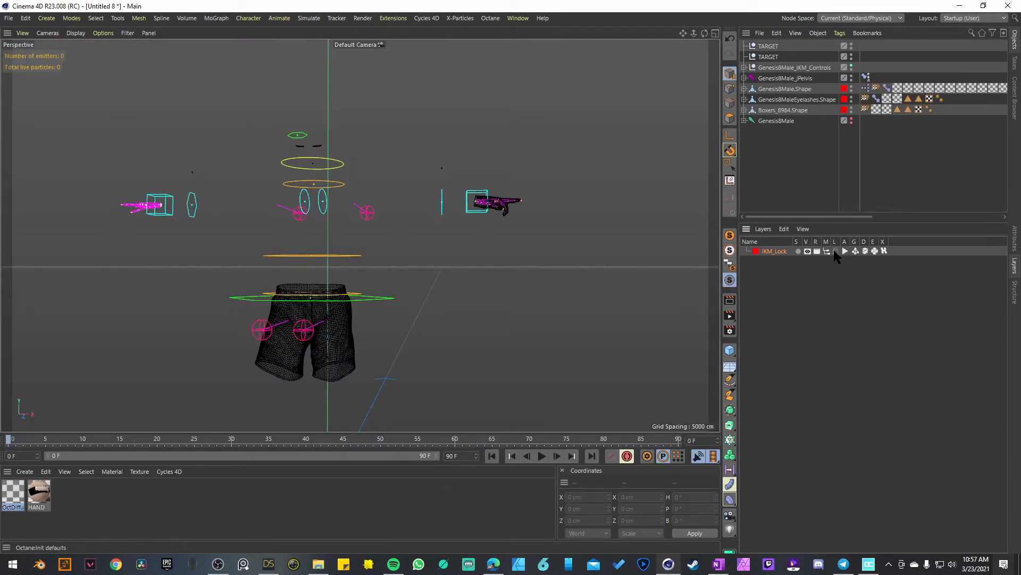
key("Delete")
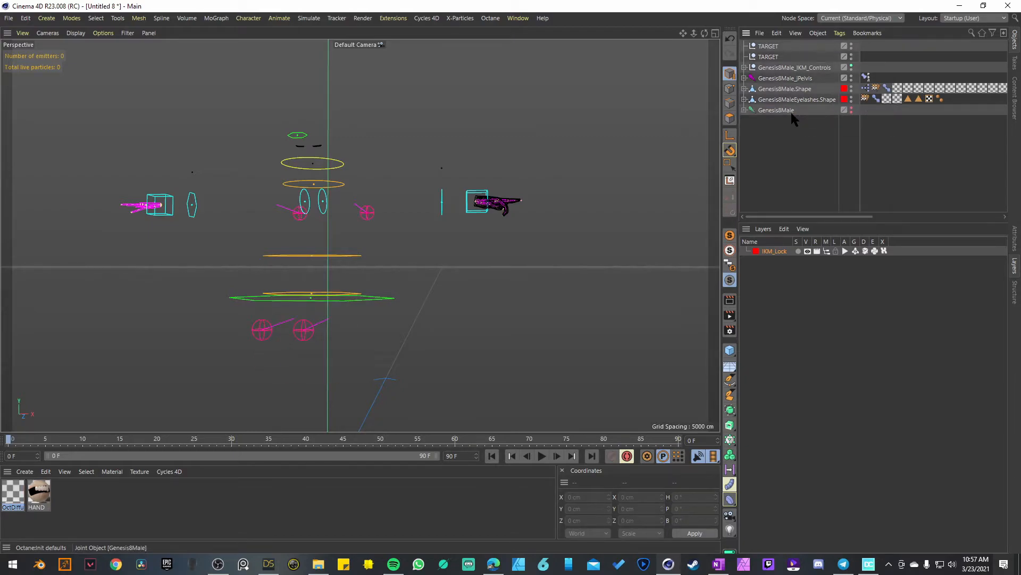
right_click_drag(304, 136, 538, 104, "alt")
left_click(797, 99)
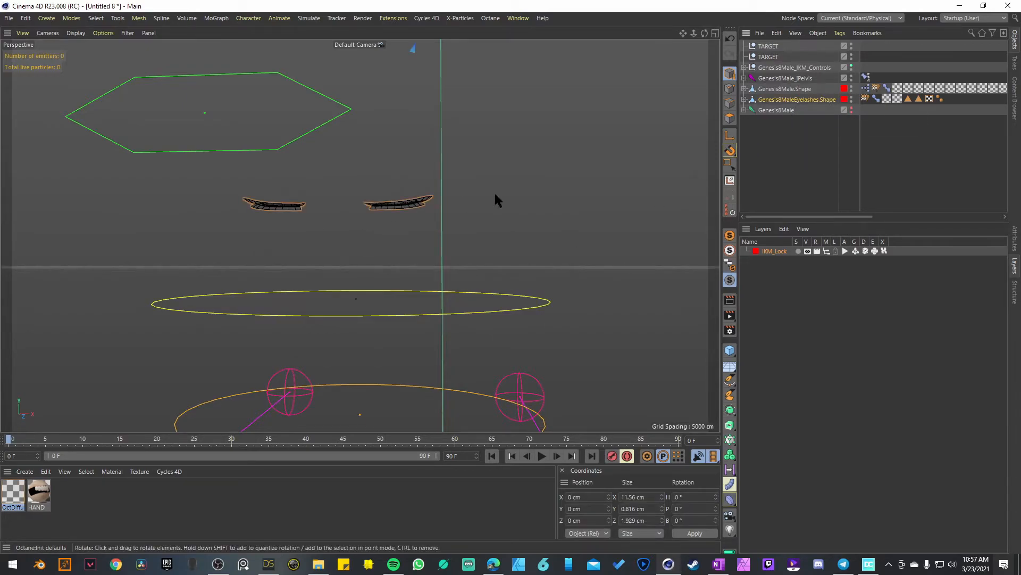
key("Delete")
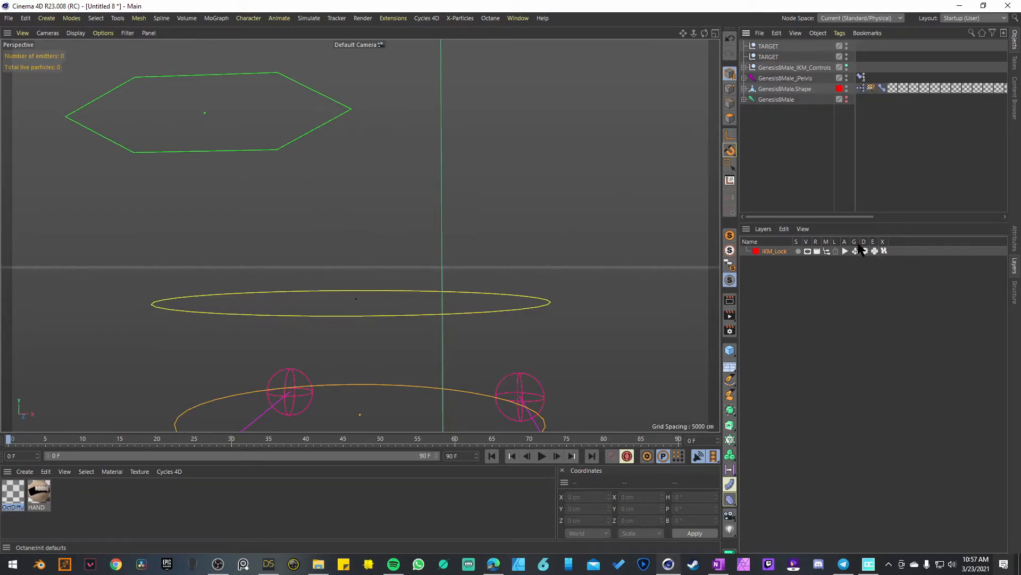
left_click(836, 251)
Step: Unlock the IKM_Lock layer and select the Genesis8Male.Shape mesh to examine it with the full set of rig controls
scroll(500, 209, "down", 8)
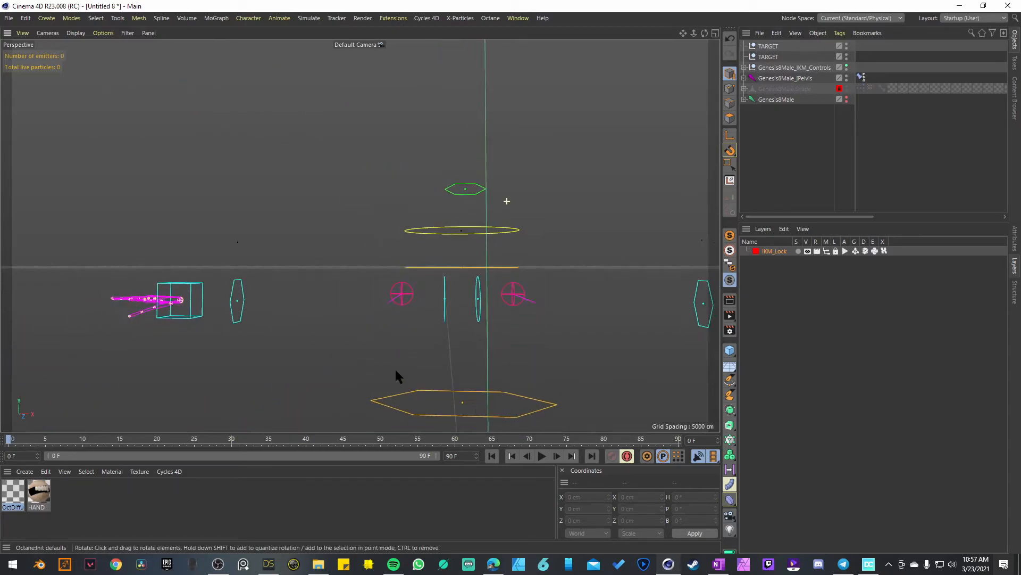
left_click_drag(528, 295, 572, 231, "alt")
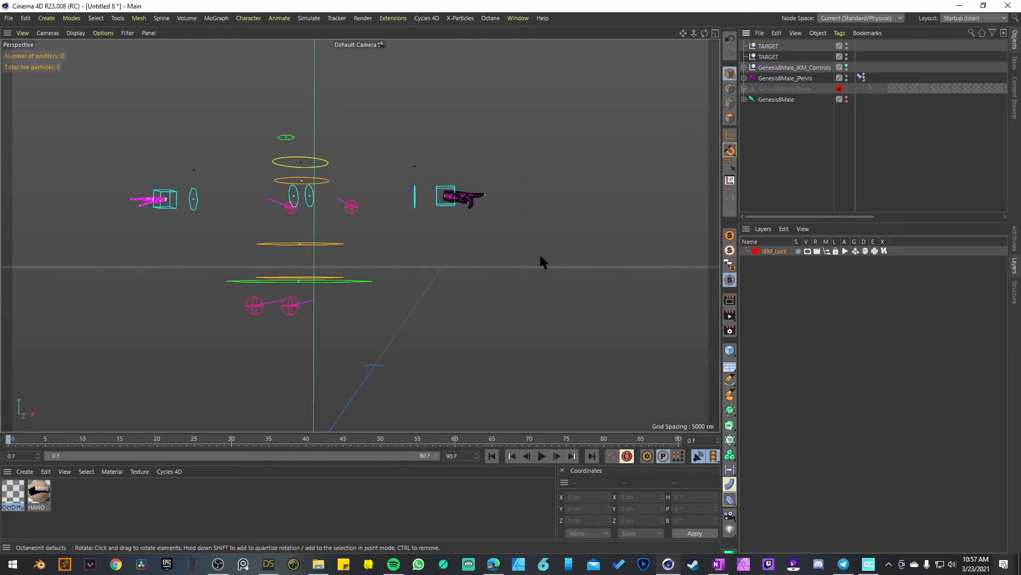
left_click(836, 251)
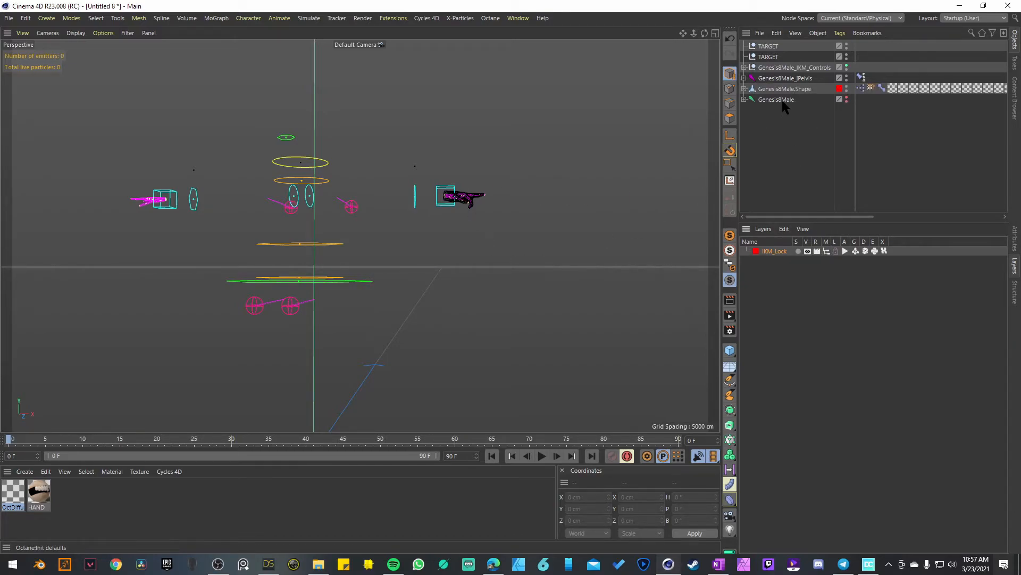
left_click(784, 89)
right_click_drag(484, 240, 476, 314, "alt")
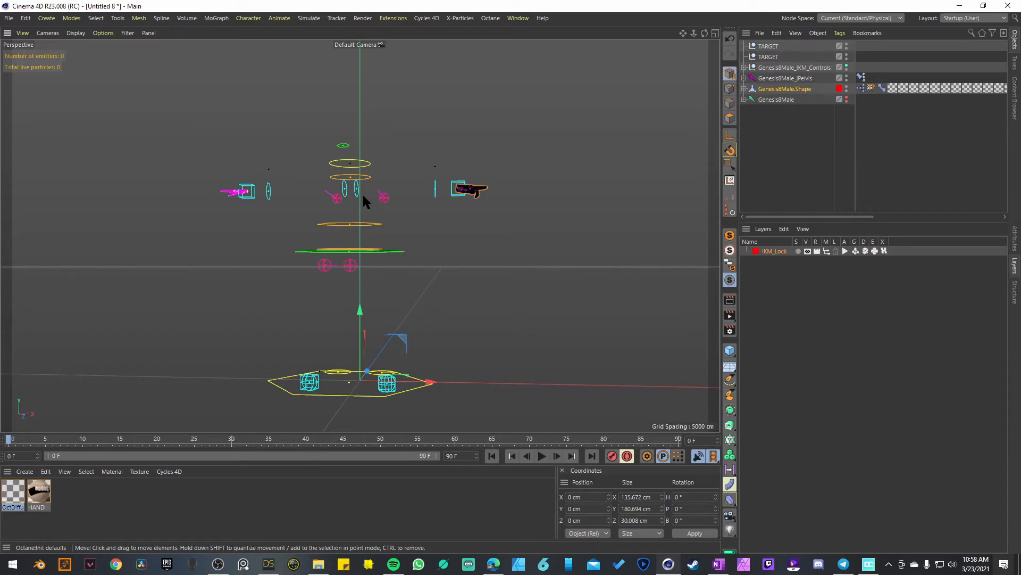
Step: Clear the selection and add a null object to the scene
left_click(788, 144)
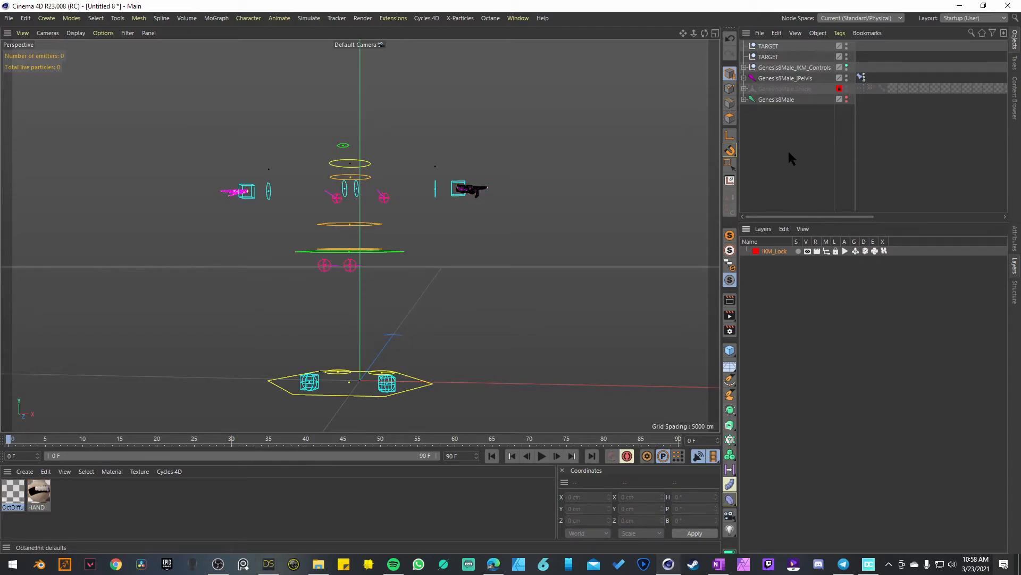
left_click_drag(732, 350, 775, 358)
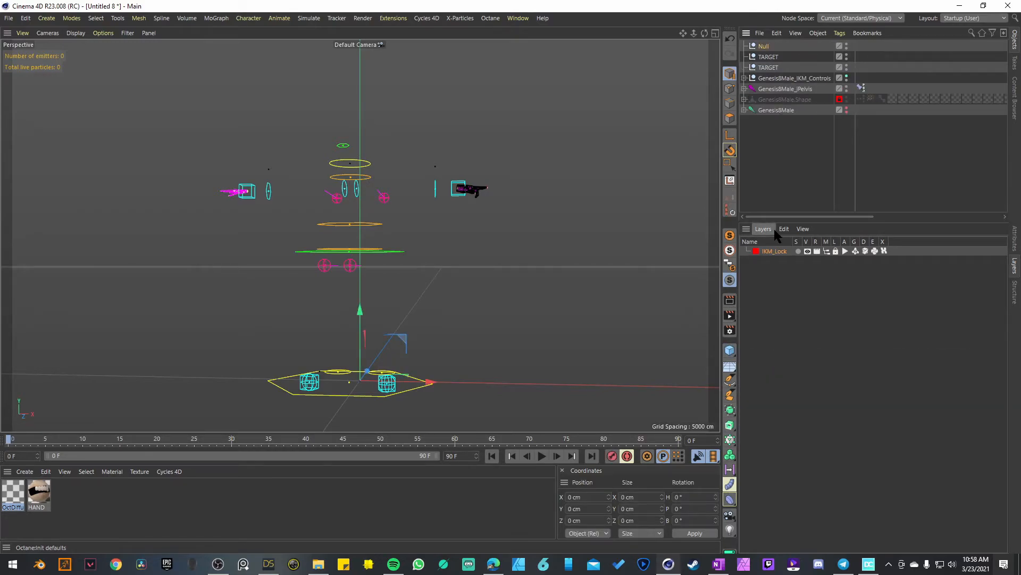
left_click_drag(803, 154, 765, 44)
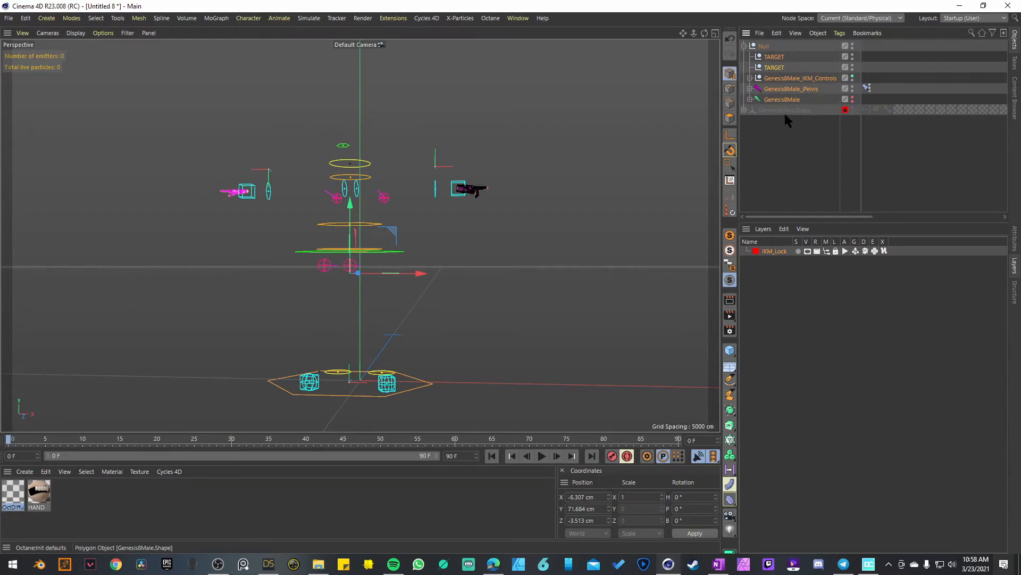
key("ctrl+z")
key("ctrl+z")
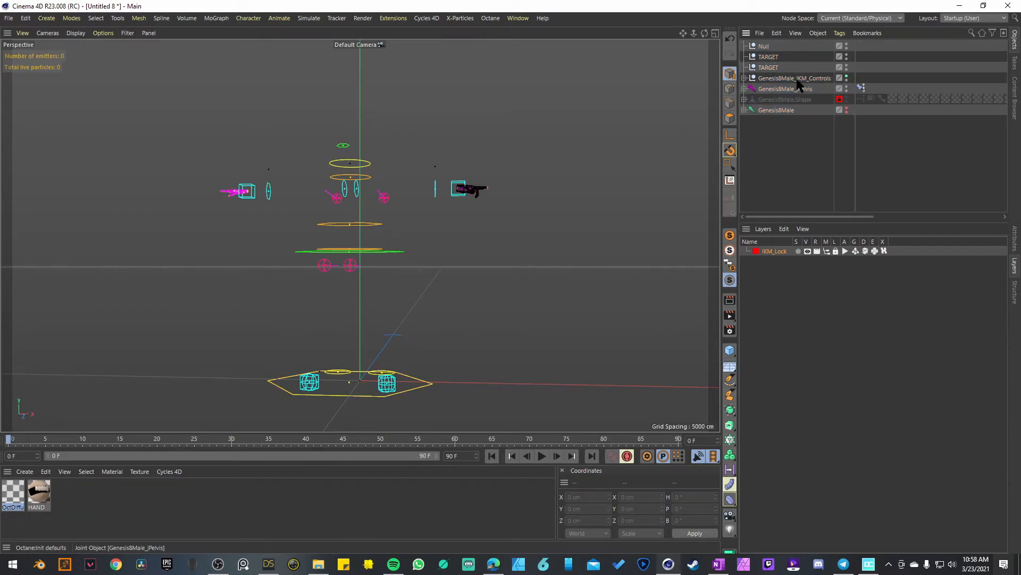
Step: Unlock the IKM_Lock layer, parent all scene objects including Genesis8Male.Shape under the null, and relock the layer
left_click(834, 250)
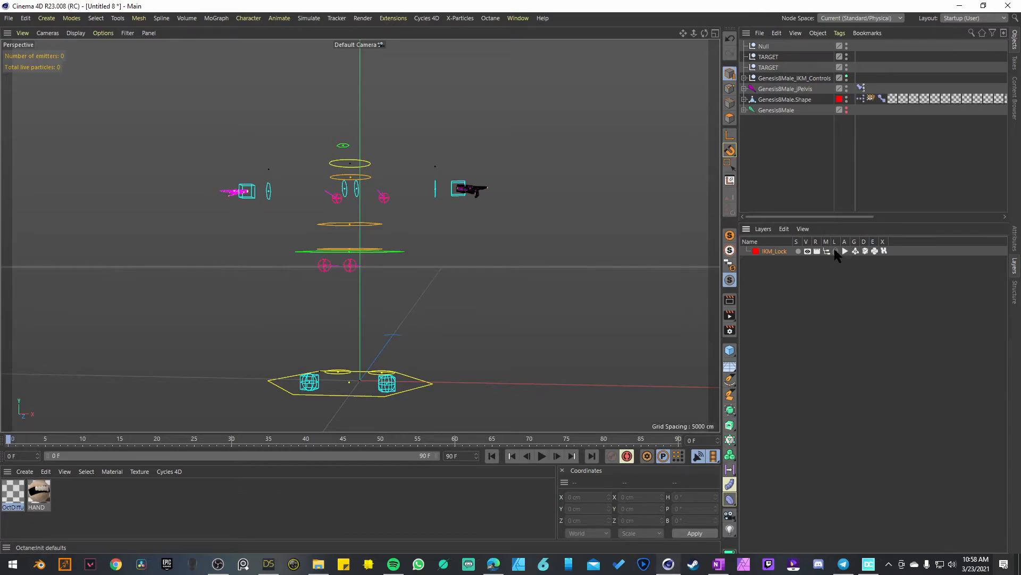
left_click_drag(792, 134, 769, 48)
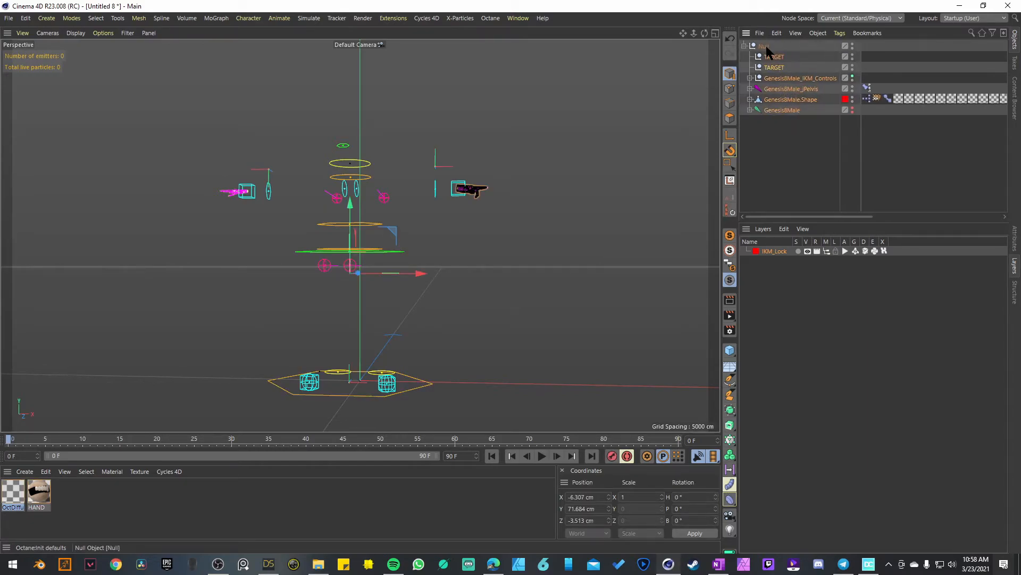
left_click(835, 251)
left_click(807, 110)
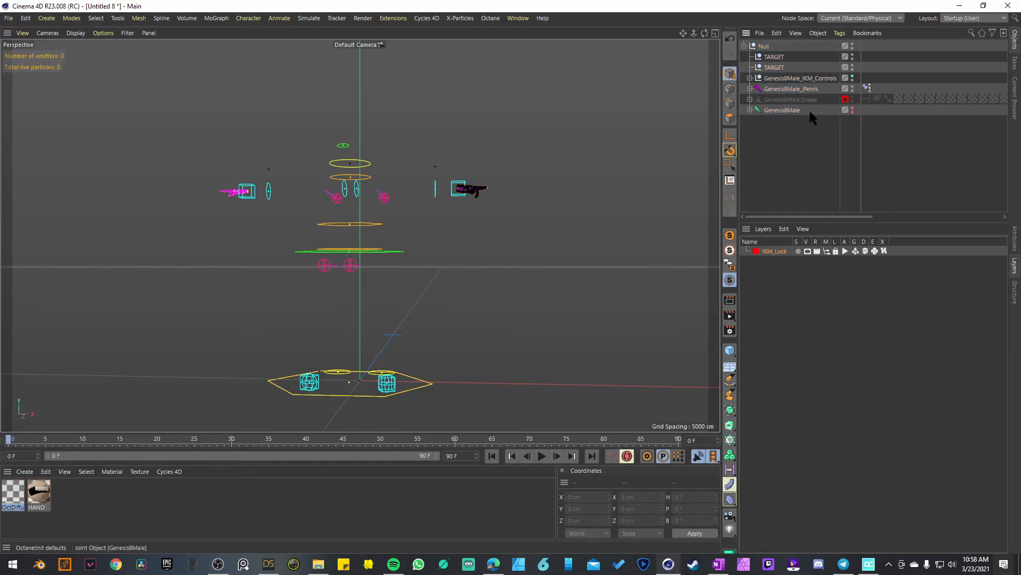
Step: Select the parent null and enable axis modification, working in the Front view
left_click(766, 46)
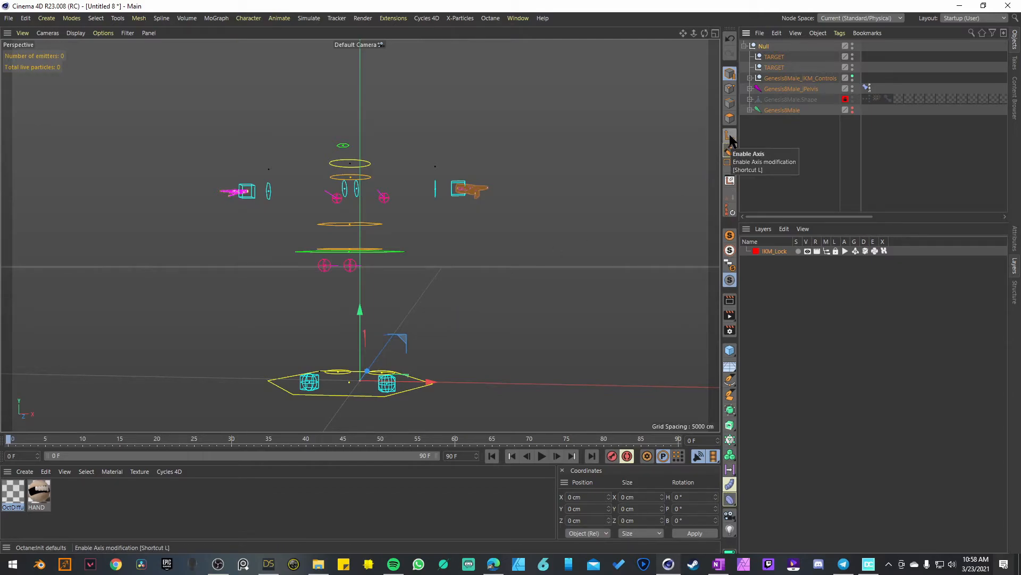
left_click(730, 151)
key("l")
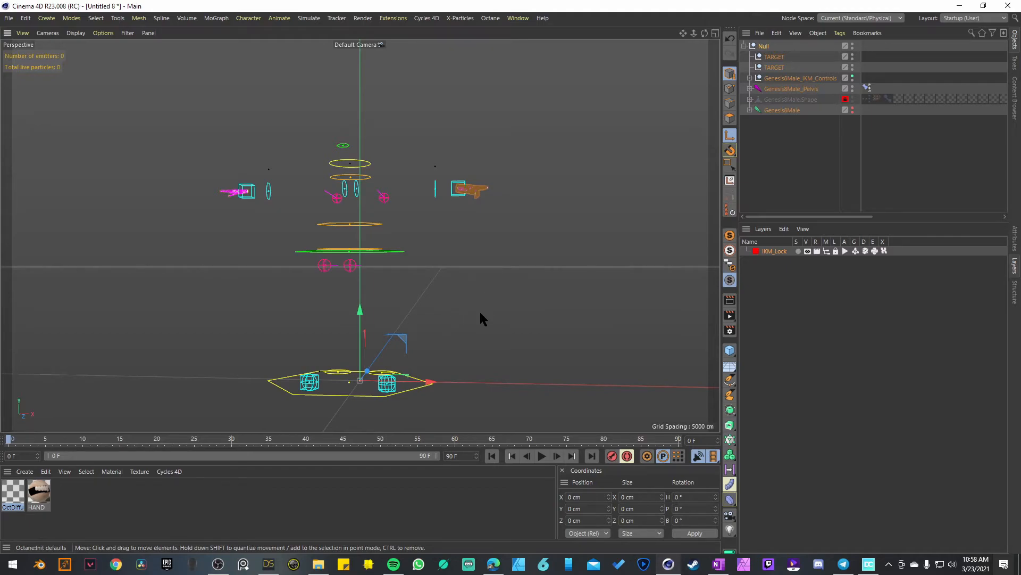
middle_click(445, 317)
middle_click(546, 287)
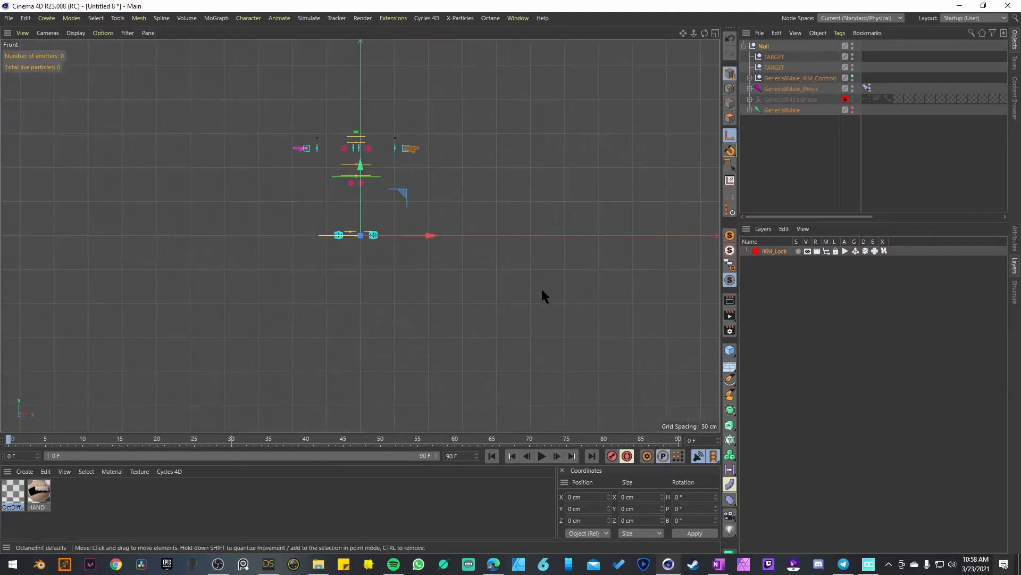
Step: Move the null's axis to the remaining hand's wrist, about X 65.3 cm and Y 128.7 cm, and check it from the top
scroll(376, 298, "up", 5)
left_click_drag(365, 381, 463, 150)
left_click_drag(424, 278, 491, 155)
scroll(458, 194, "up", 5)
scroll(501, 209, "up", 4)
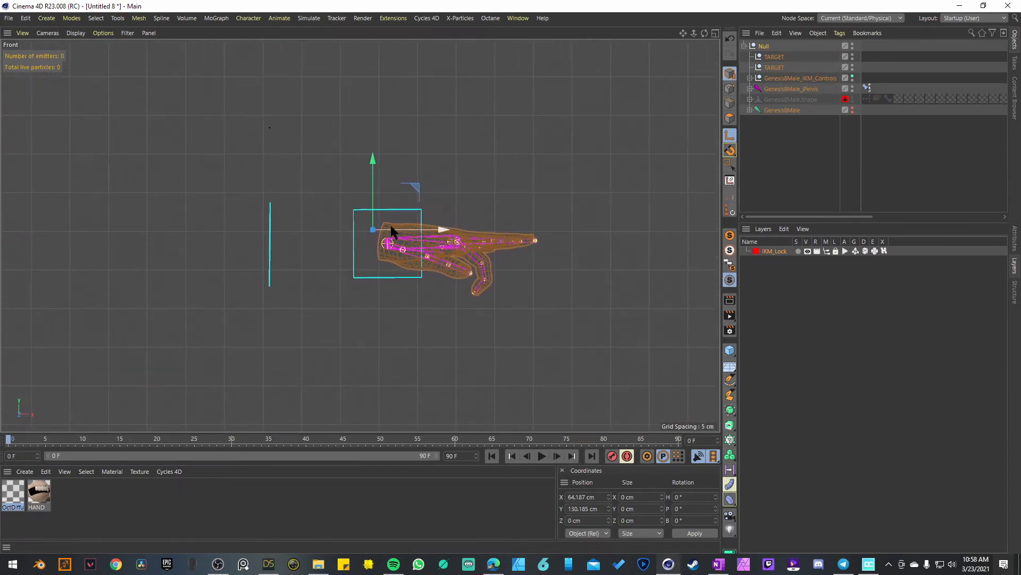
left_click_drag(407, 206, 416, 221)
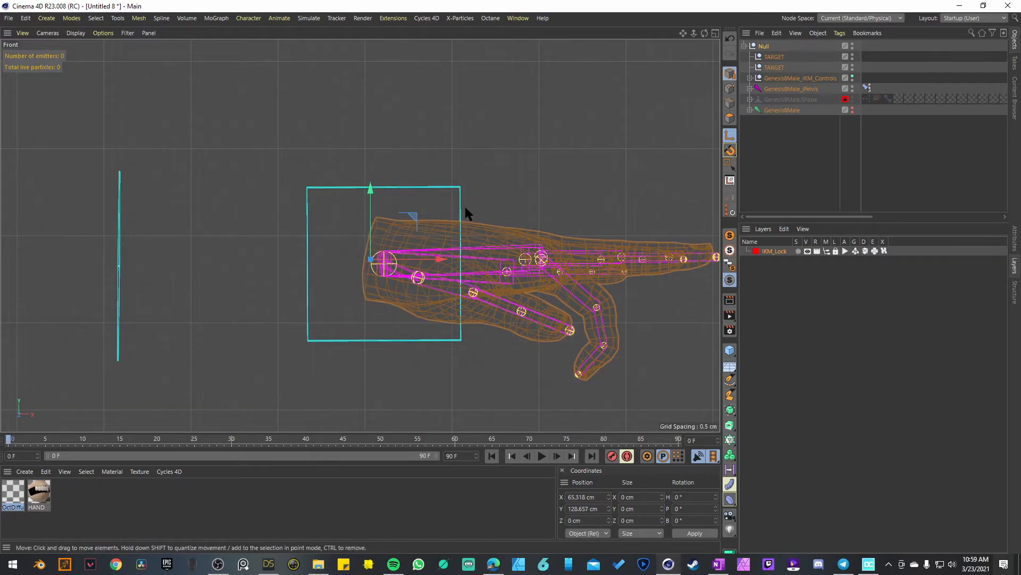
middle_click(464, 204)
middle_click(467, 194)
scroll(451, 210, "up", 15)
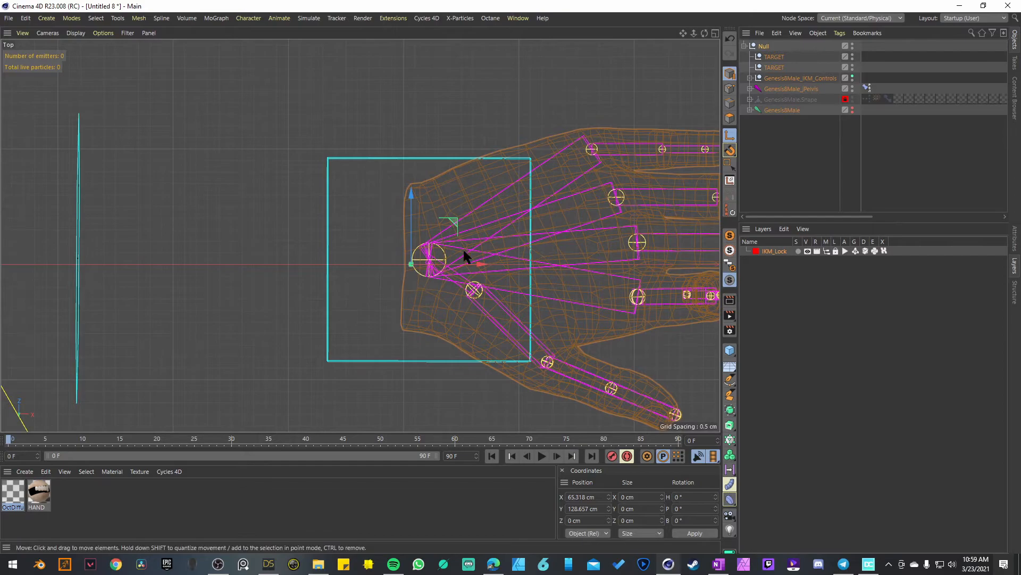
middle_click(455, 259)
middle_click(330, 165)
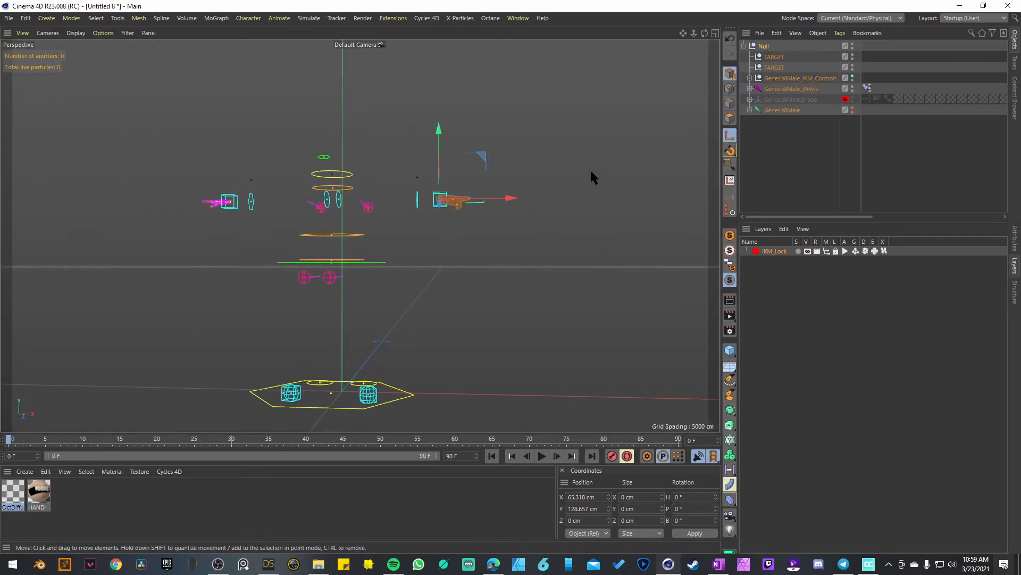
Step: Collapse the parent null's hierarchy and rename the null as LEFT_HAND
left_click(745, 46)
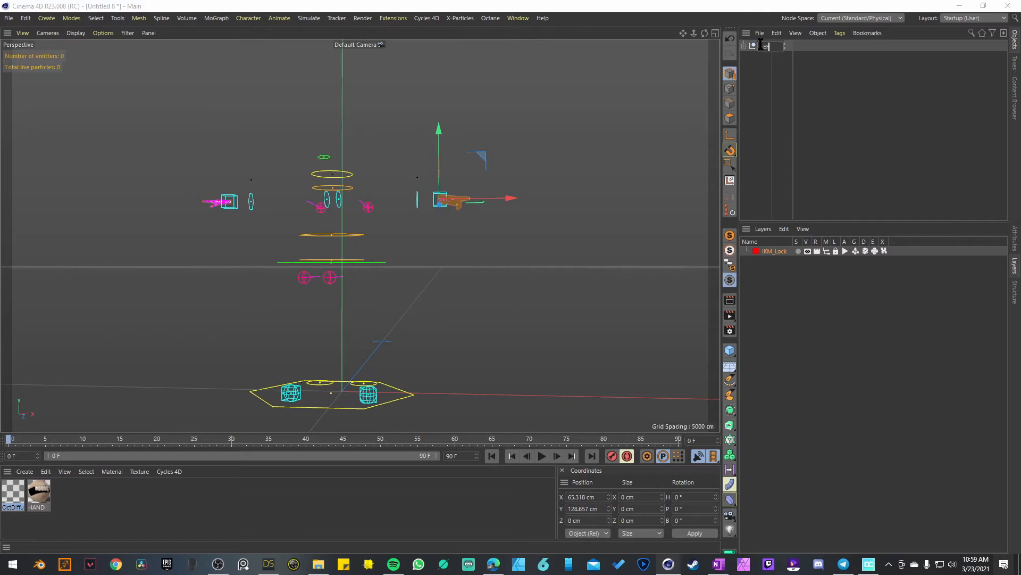
key("Return")
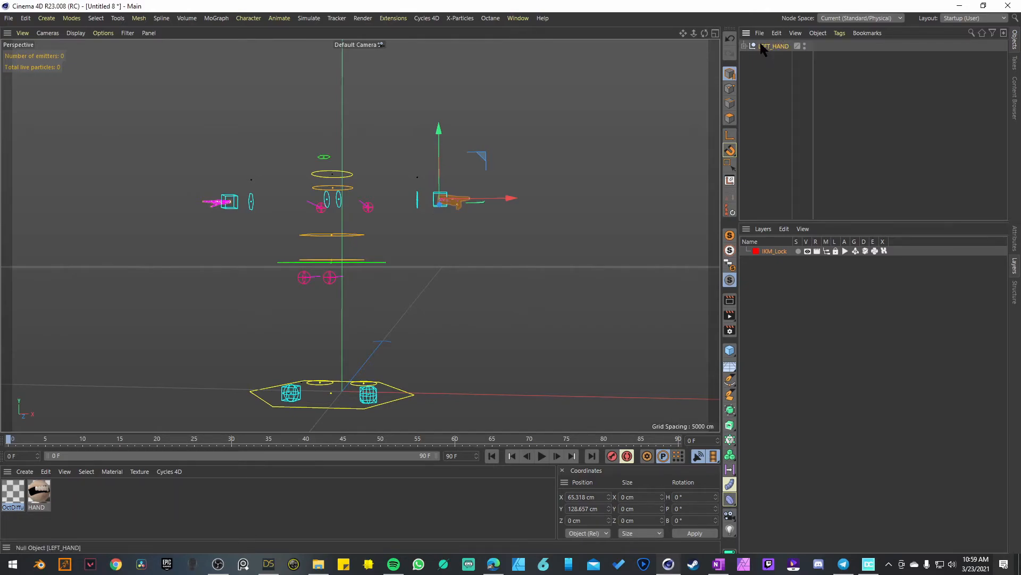
Step: Switch the viewport from wireframe to shaded display without lines
middle_click_drag(475, 202, 465, 211, "alt")
right_click(456, 235)
left_click(441, 233)
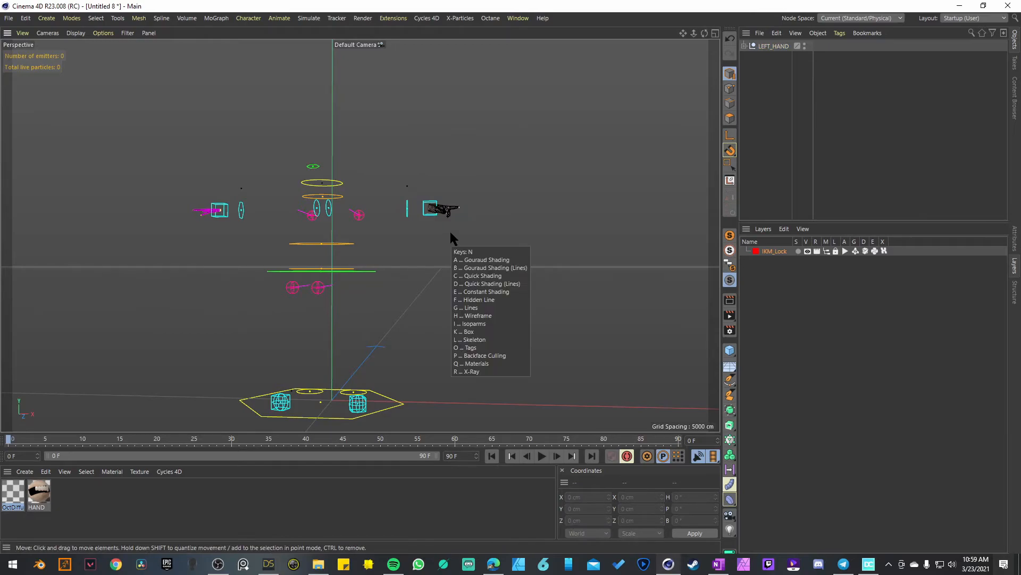
left_click_drag(445, 215, 427, 264, "alt")
right_click_drag(428, 204, 710, 100, "alt")
Step: Move the LEFT_HAND null with the whole rig sideways toward the world centre, then deselect it
left_click(773, 49)
left_click_drag(509, 203, 437, 196)
scroll(417, 228, "down", 5)
left_click_drag(397, 263, 418, 145, "alt")
key("r")
left_click(356, 160)
left_click_drag(356, 159, 256, 227, "alt")
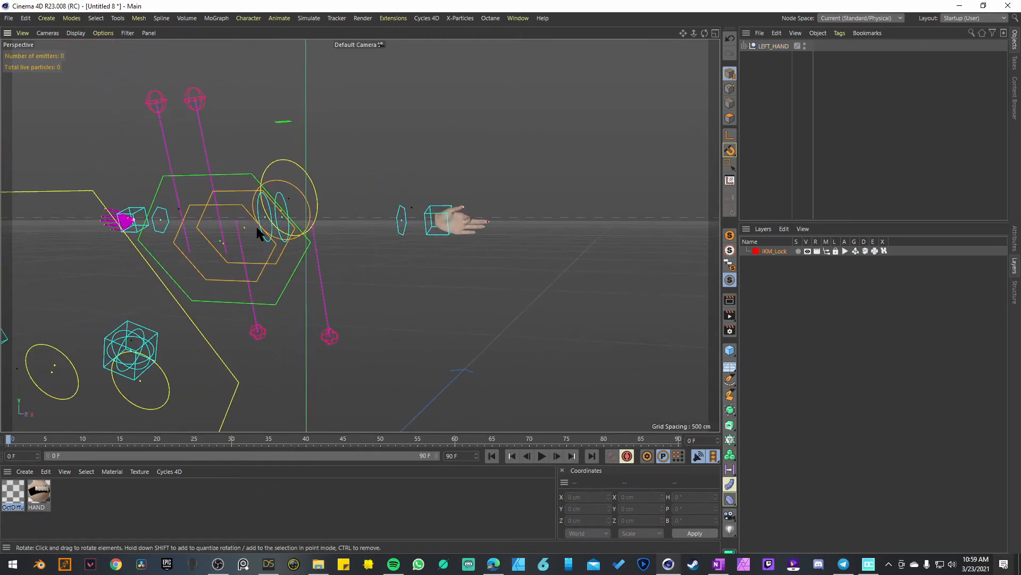
Step: Filter nulls and joints out of the viewport display
left_click(131, 33)
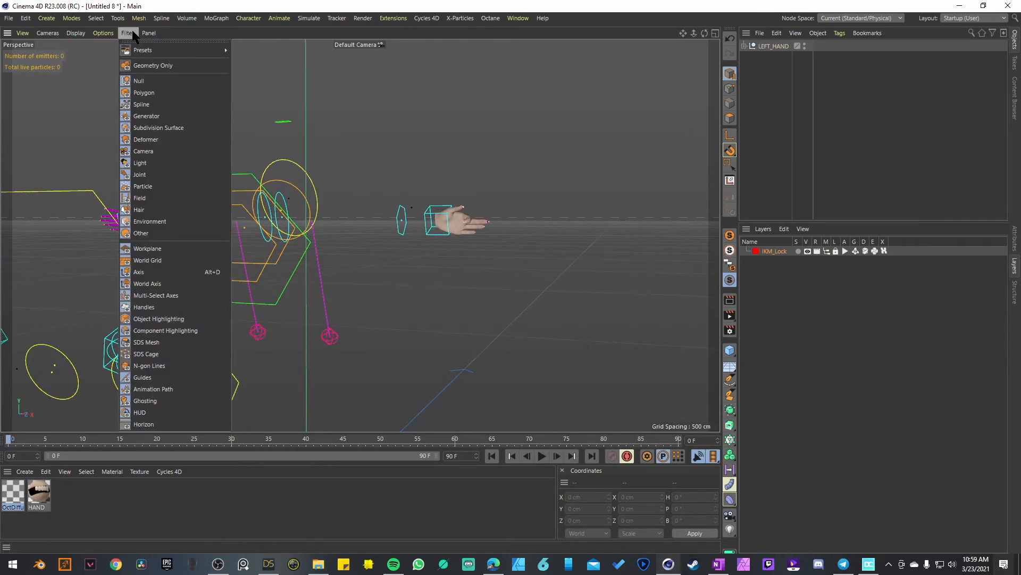
left_click(169, 81)
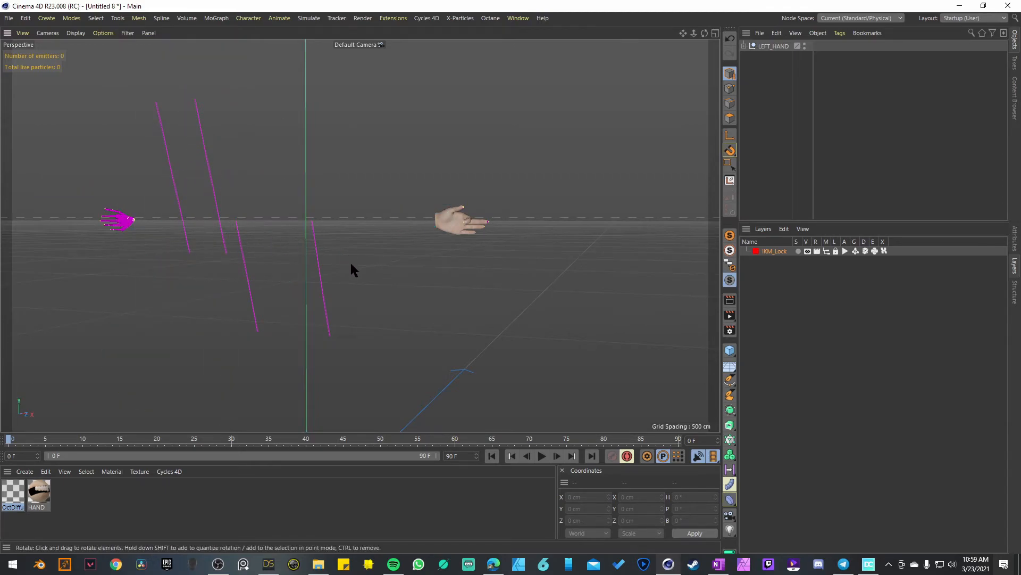
left_click(127, 34)
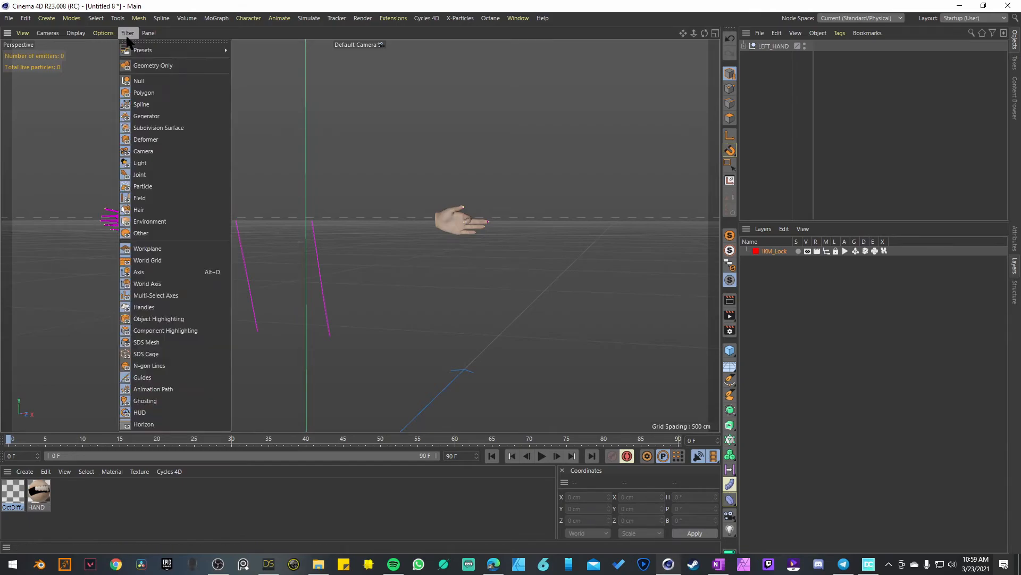
left_click(190, 175)
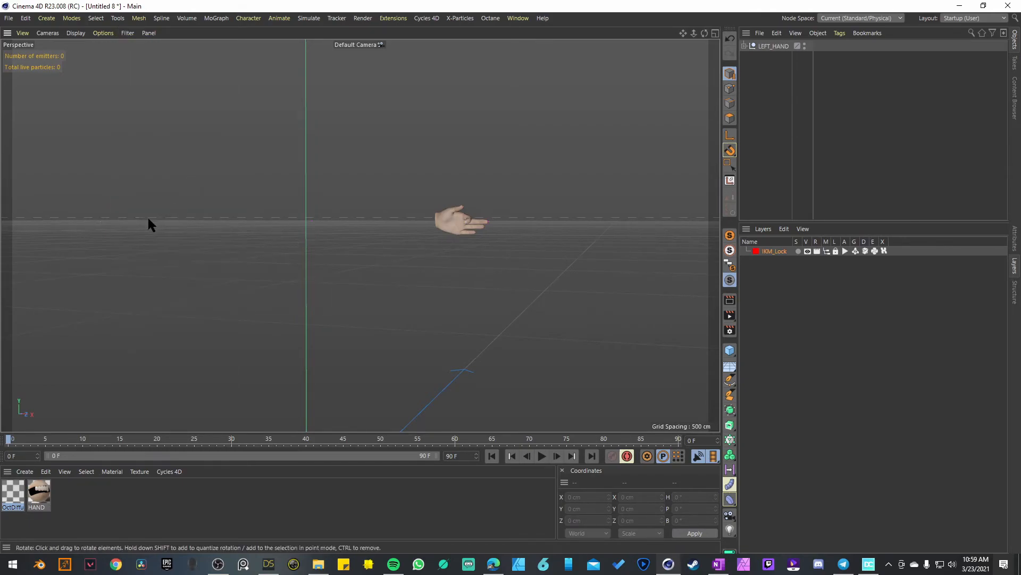
Step: Switch the viewport display of the hand to the Lines mode
scroll(463, 246, "up", 5)
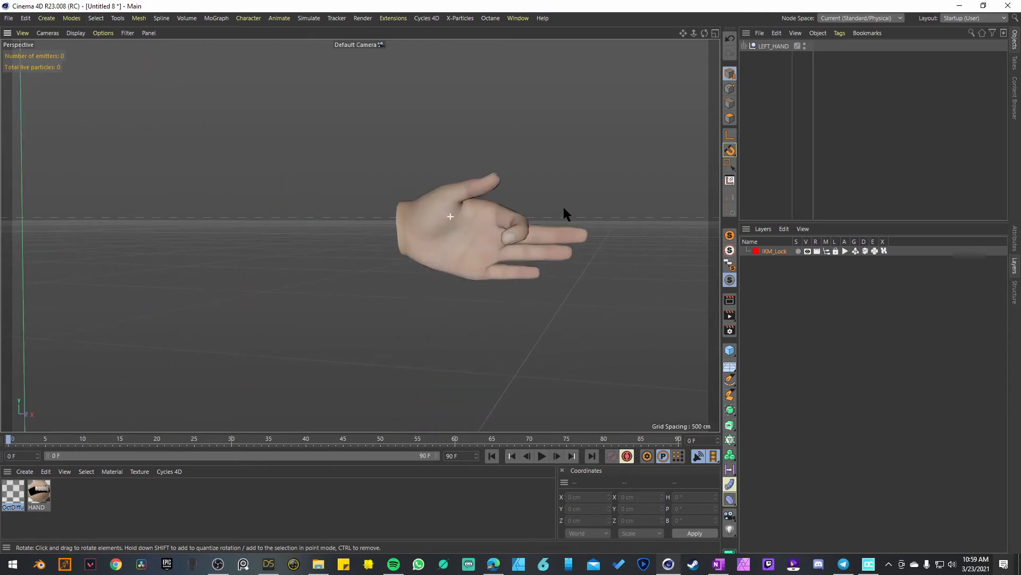
key("n")
key("g")
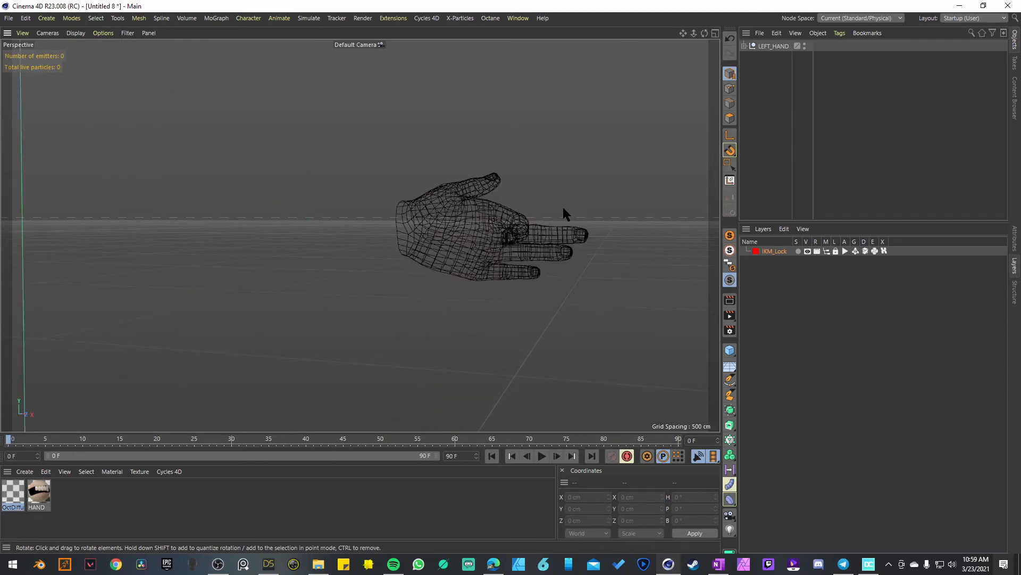
Step: Make the joints visible again in the viewport display filter
left_click(128, 33)
left_click(184, 175)
scroll(478, 217, "down", 10)
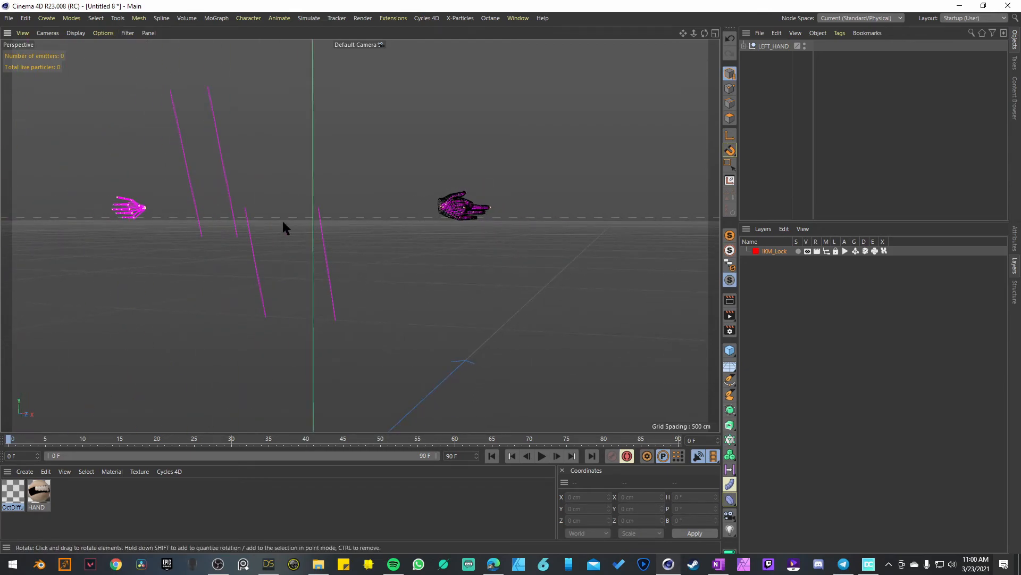
Step: Show the null controllers of the rig in the viewport display and hide them again
left_click(128, 33)
left_click(157, 67)
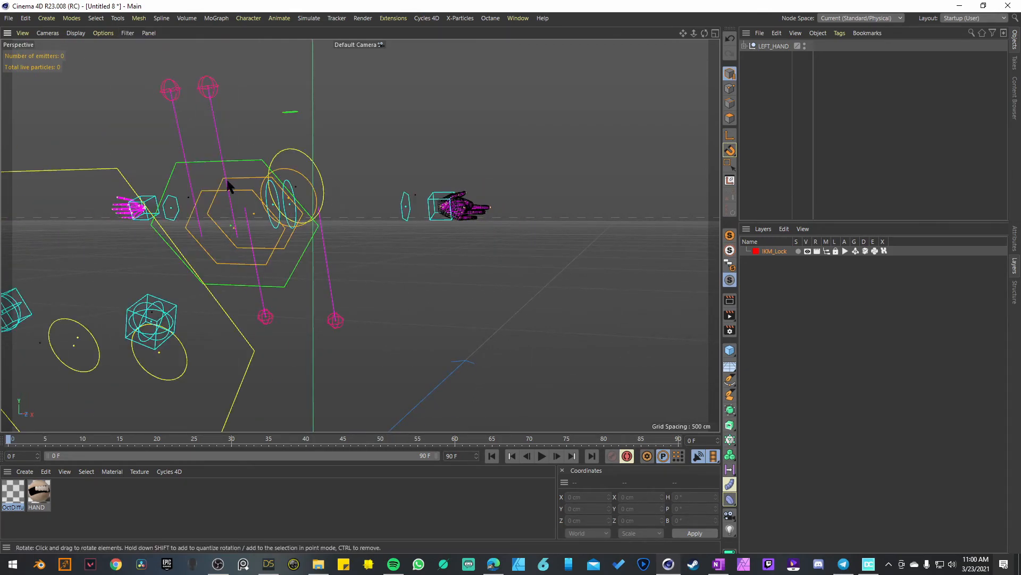
left_click(128, 33)
left_click(160, 92)
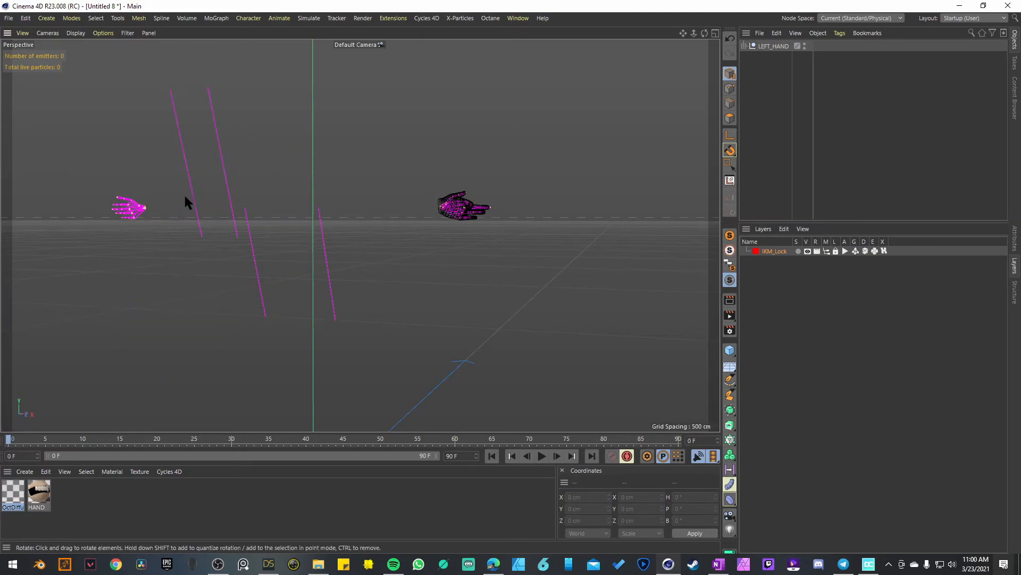
Step: Frame the posed hand with its joints and switch the viewport display to Gouraud Shading (Lines)
key("o")
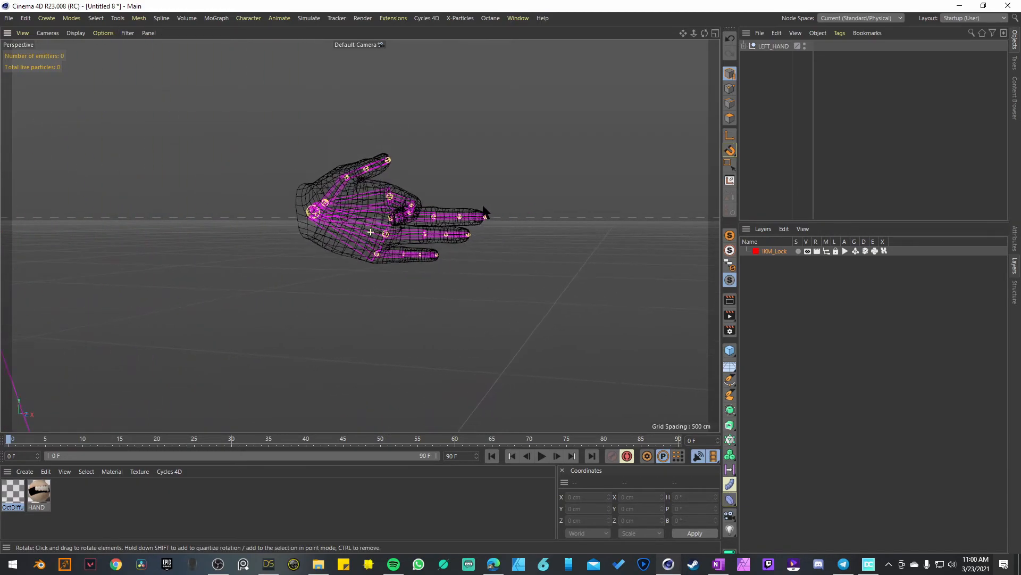
left_click_drag(405, 229, 424, 211, "alt")
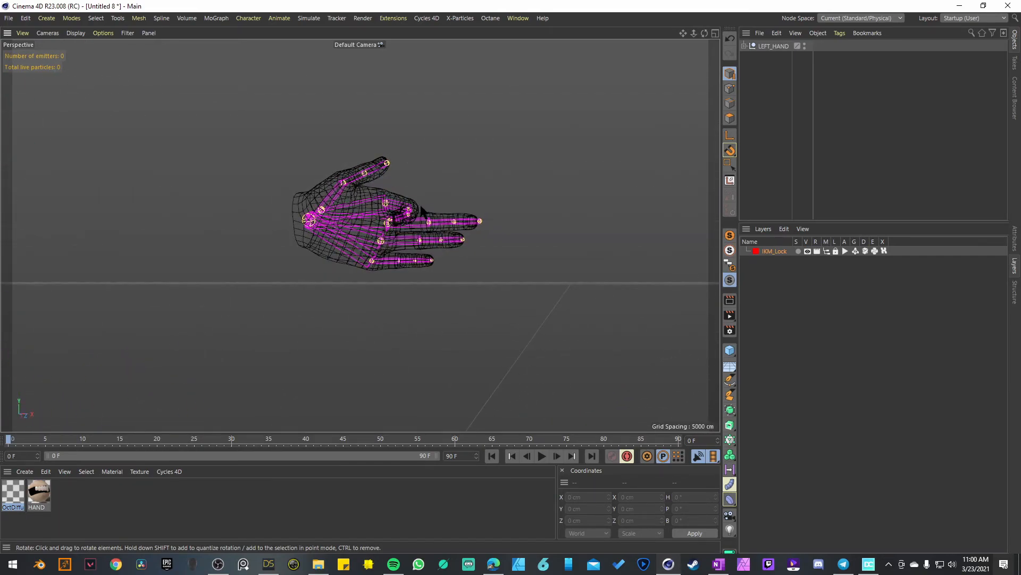
key("n")
key("b")
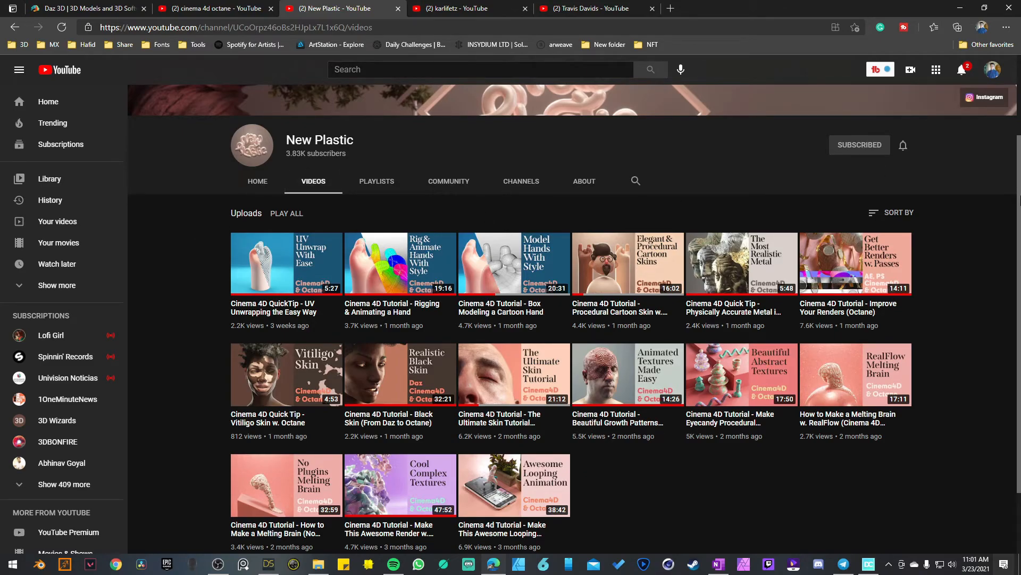
Step: Switch to the browser and look through the uploaded videos of the New Plastic YouTube channel
scroll(1017, 121, "up", 2)
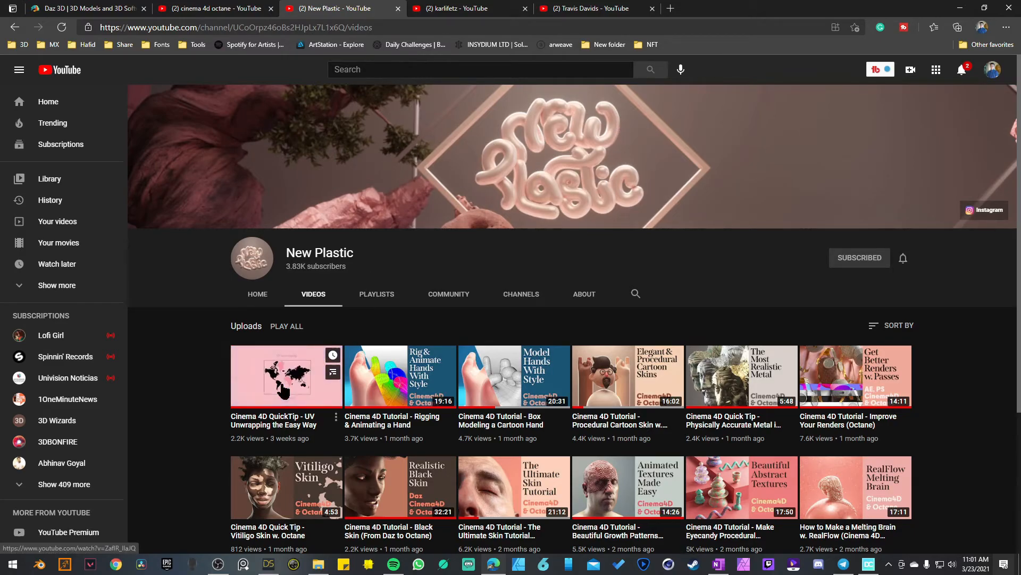
mouse_move(433, 371)
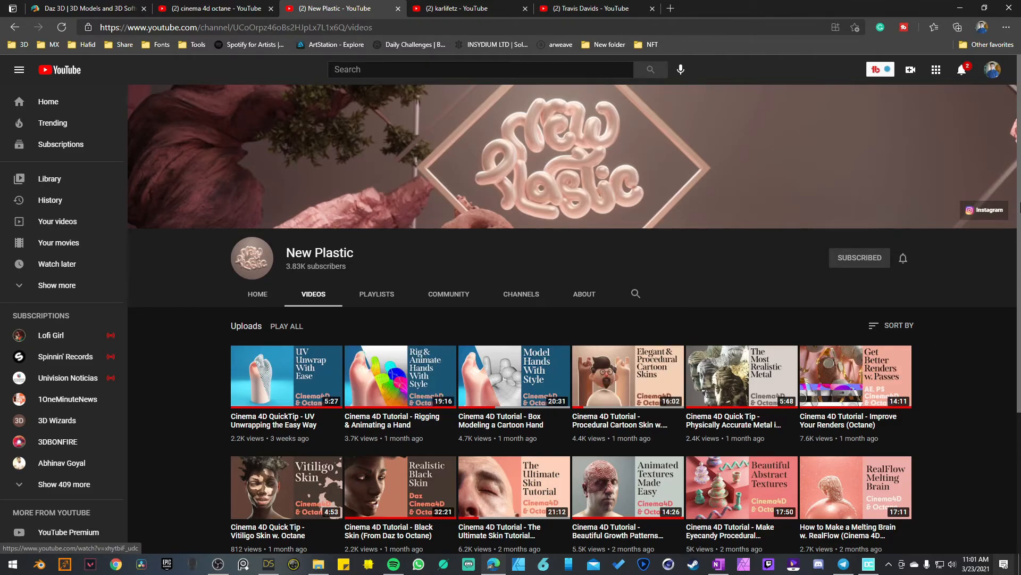
scroll(1017, 345, "down", 3)
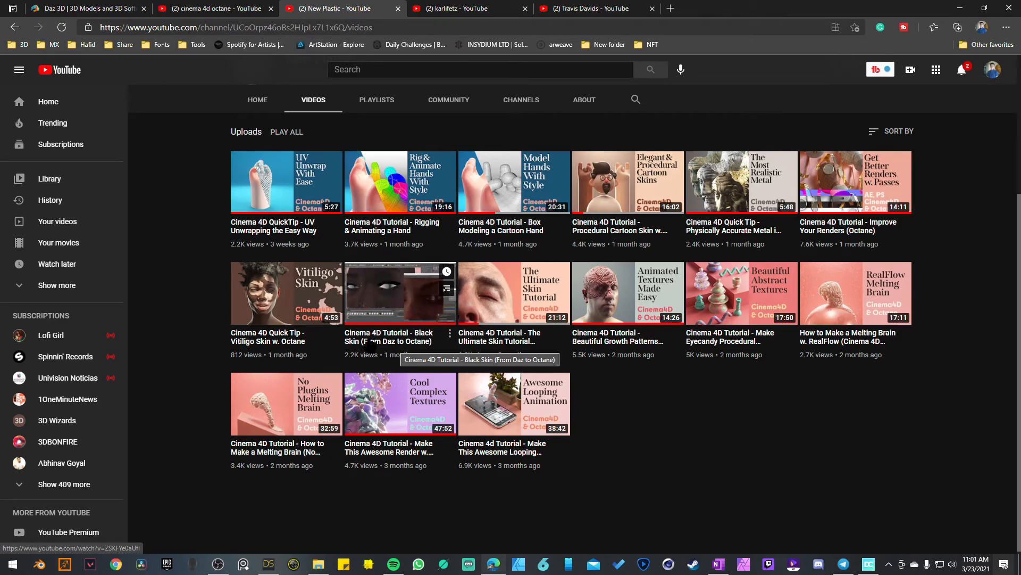
Step: Look through the karlifetz YouTube channel's uploads, including the Cinema 4D and DAZ process videos
key("ctrl+Tab")
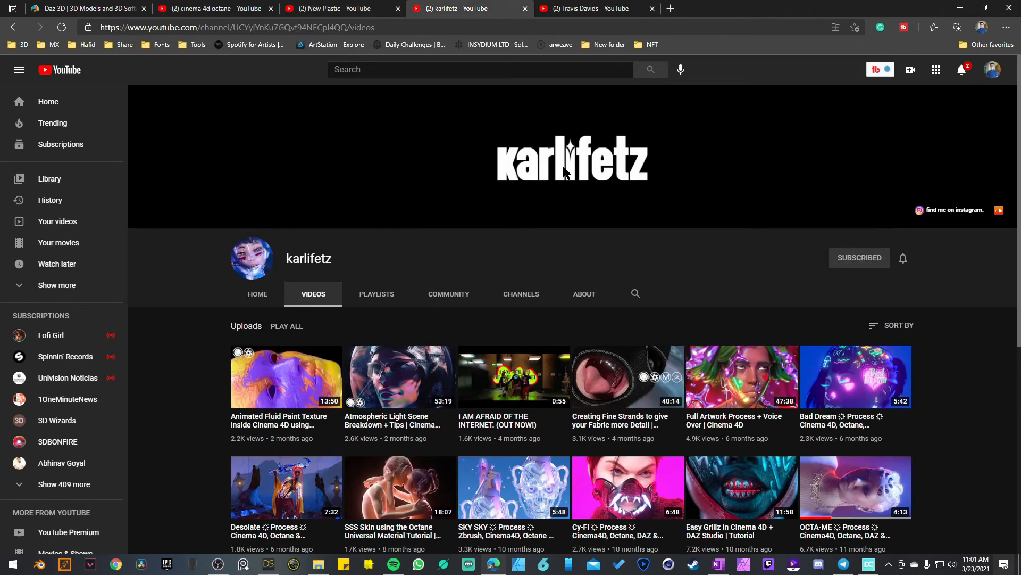
left_click_drag(1017, 129, 1019, 228)
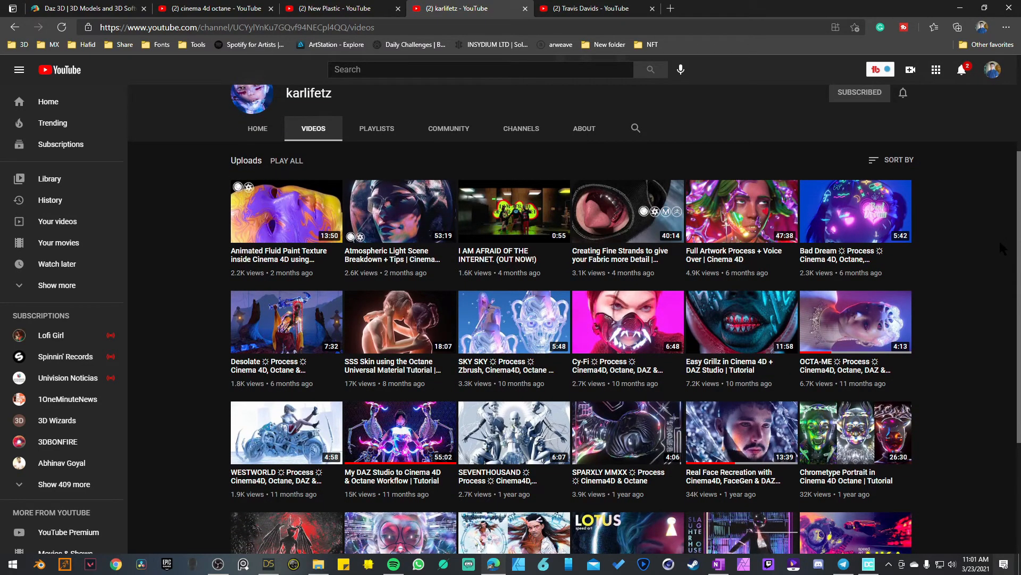
mouse_move(851, 334)
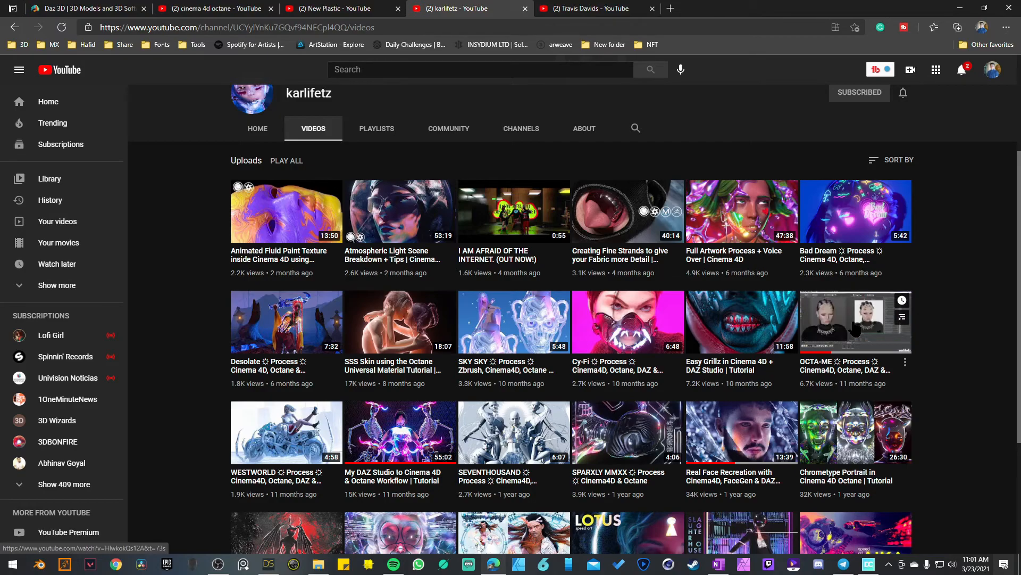
mouse_move(617, 315)
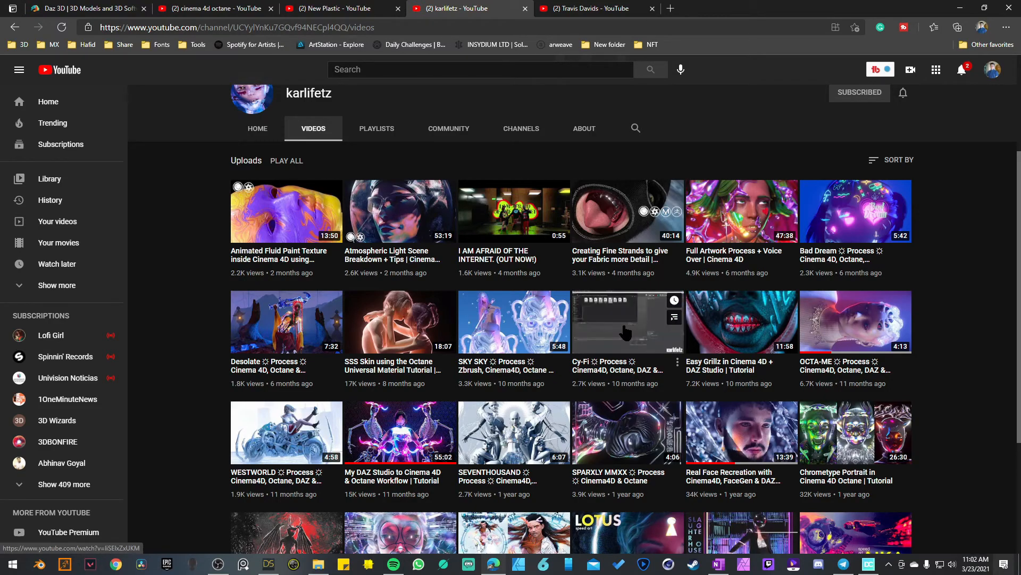
Step: Look through the uploads of the already open YouTube channel with Marvelous Designer, Cinema 4D and Daz tutorials, down to its older videos
left_click(586, 9)
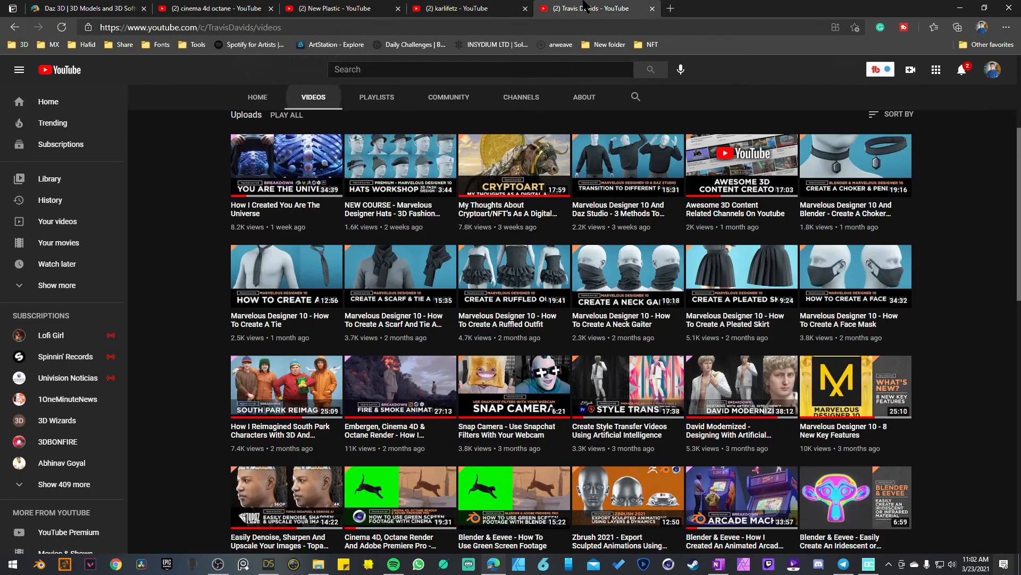
left_click_drag(1019, 153, 1018, 80)
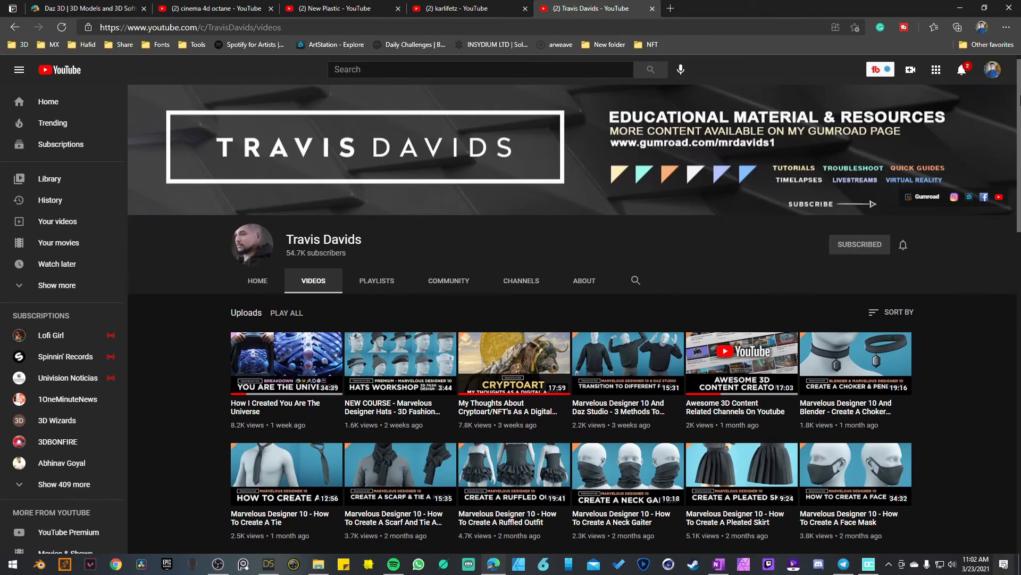
left_click_drag(1020, 99, 1020, 153)
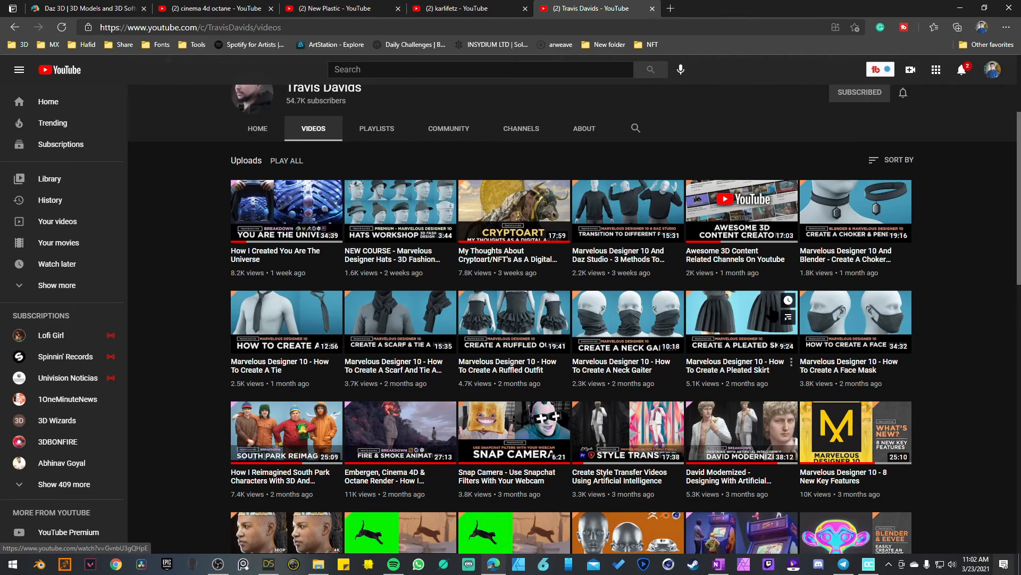
left_click_drag(1018, 181, 1019, 314)
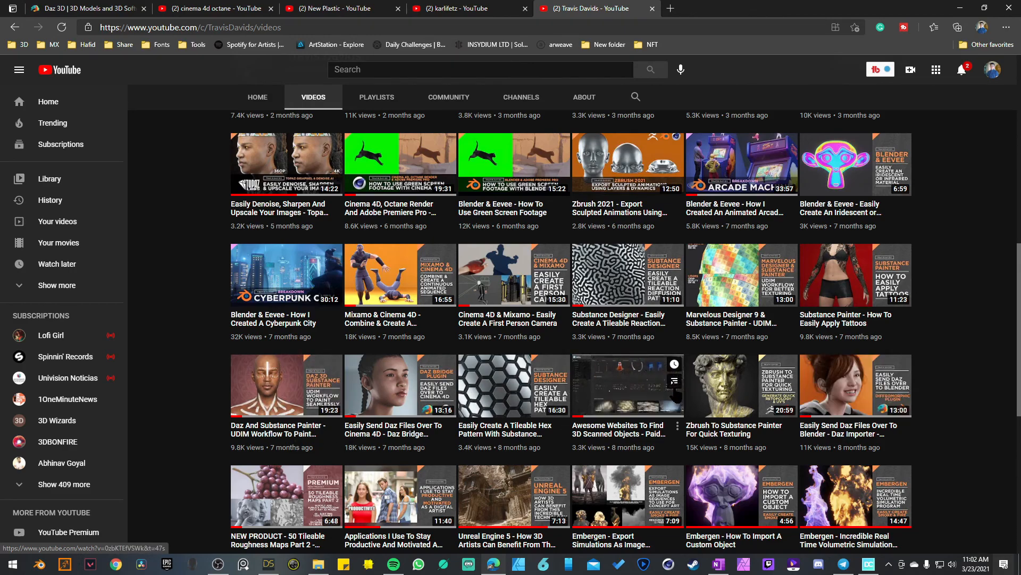
scroll(1019, 325, "down", 1)
left_click_drag(1020, 325, 1014, 485)
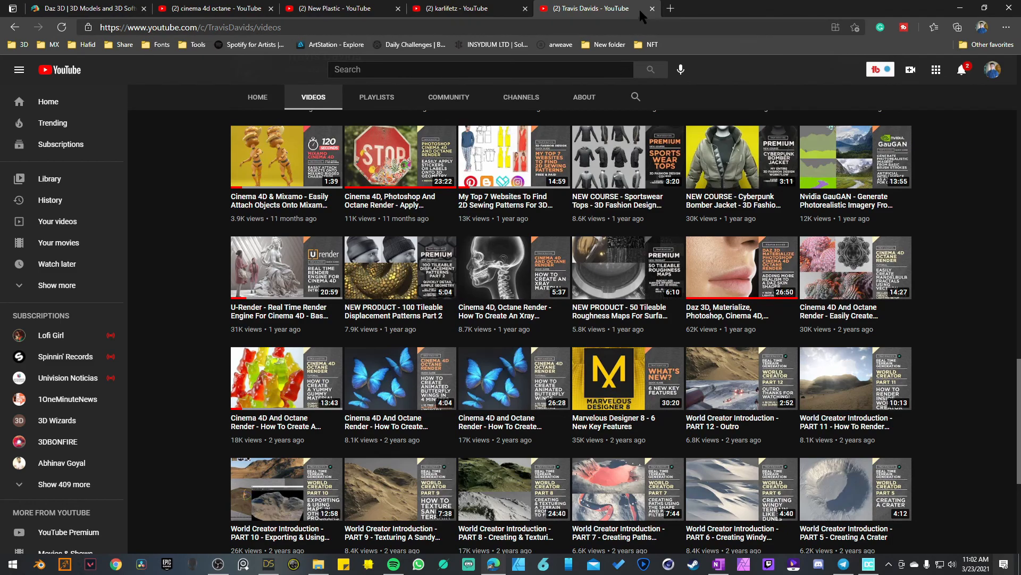
Step: Close the browser tabs of the three recommended tutorial channels
left_click(653, 9)
left_click(525, 8)
left_click(398, 9)
Step: Look through the uploaded videos on the signed-in account's own Cinema 4D and X-Particles channel and return to its header
scroll(1020, 159, "down", 2)
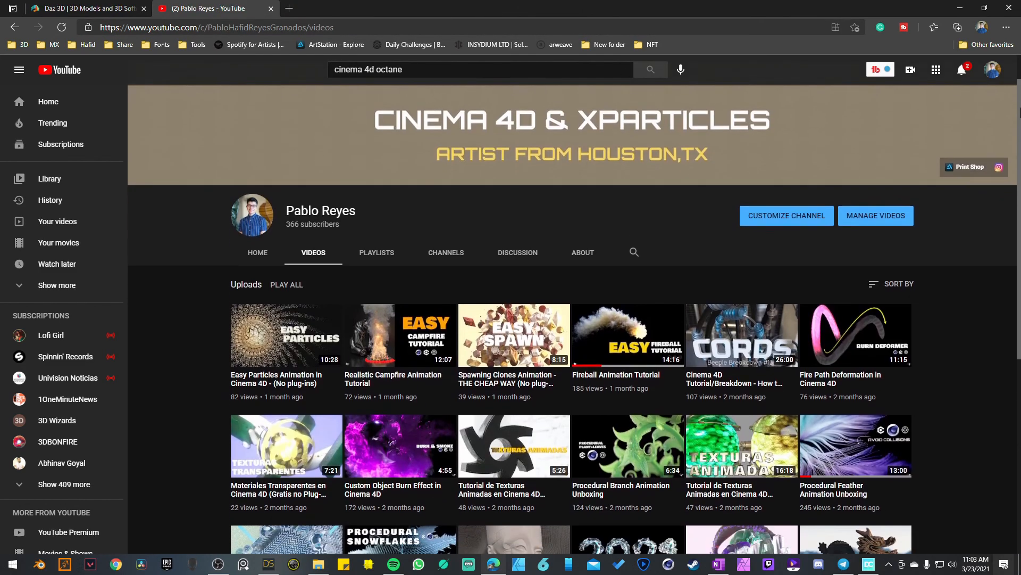
scroll(1019, 160, "down", 2)
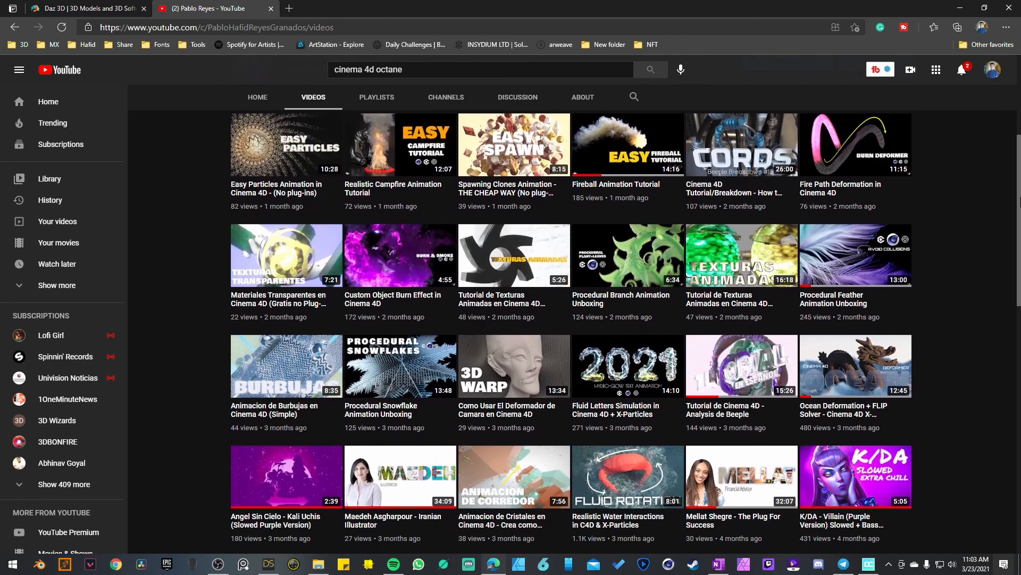
scroll(1019, 202, "down", 1)
left_click_drag(1020, 211, 1019, 524)
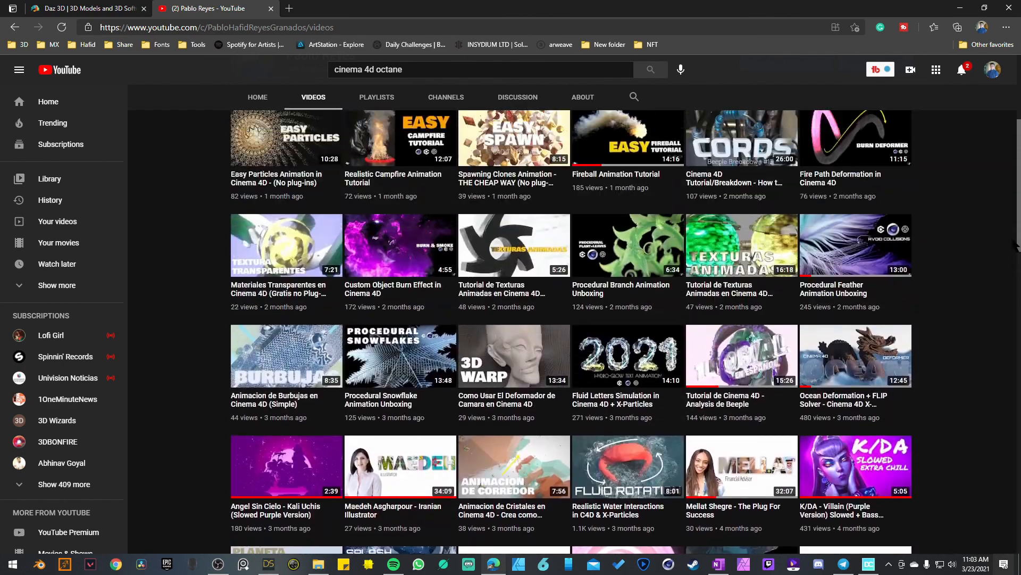
left_click_drag(1015, 244, 998, 153)
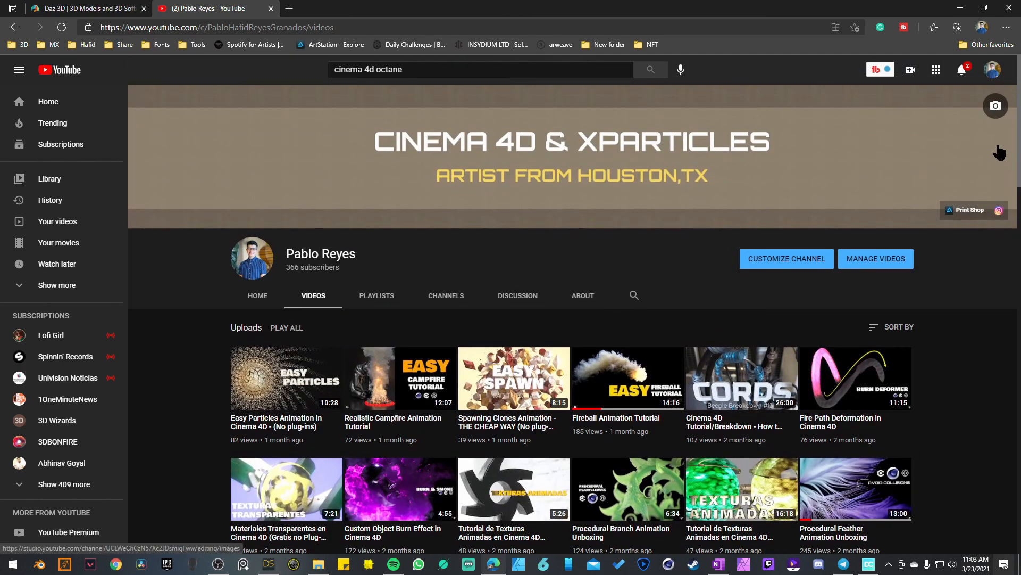